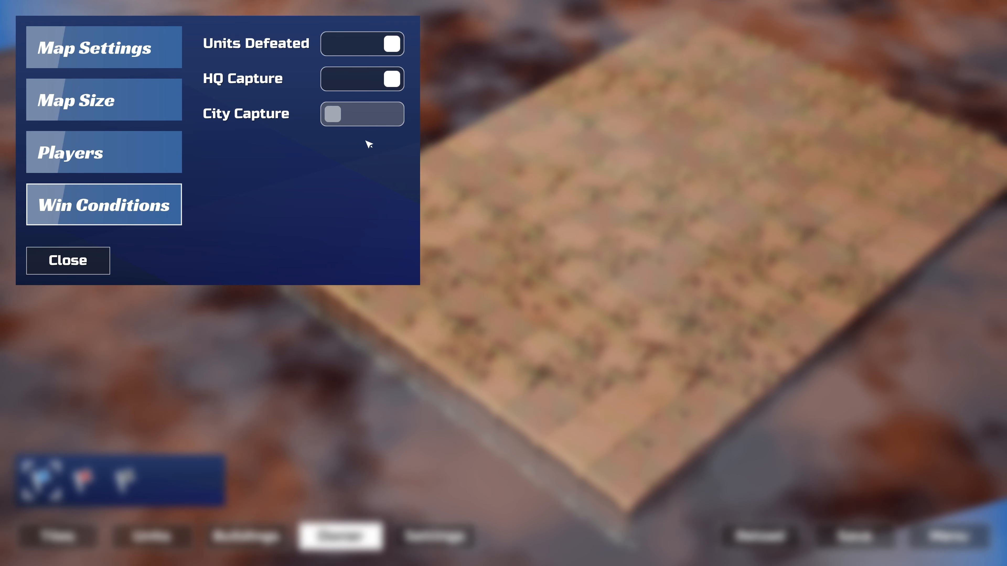
Close the map settings and paint a block of Mountain tiles from the map's near right edge toward its centre
{"action": "mouse_move", "coordinate": [383, 121]}
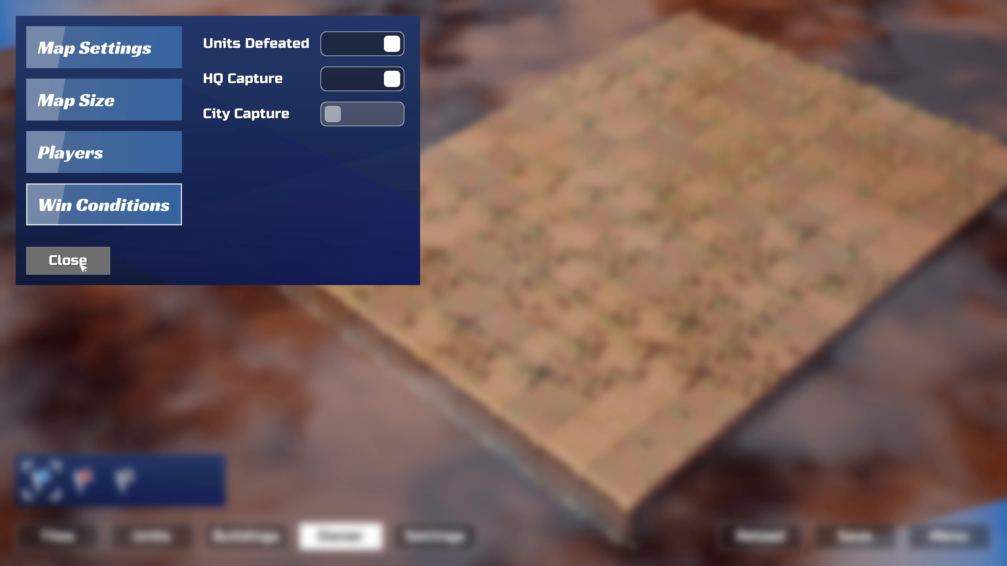
{"action": "left_click", "coordinate": [91, 269]}
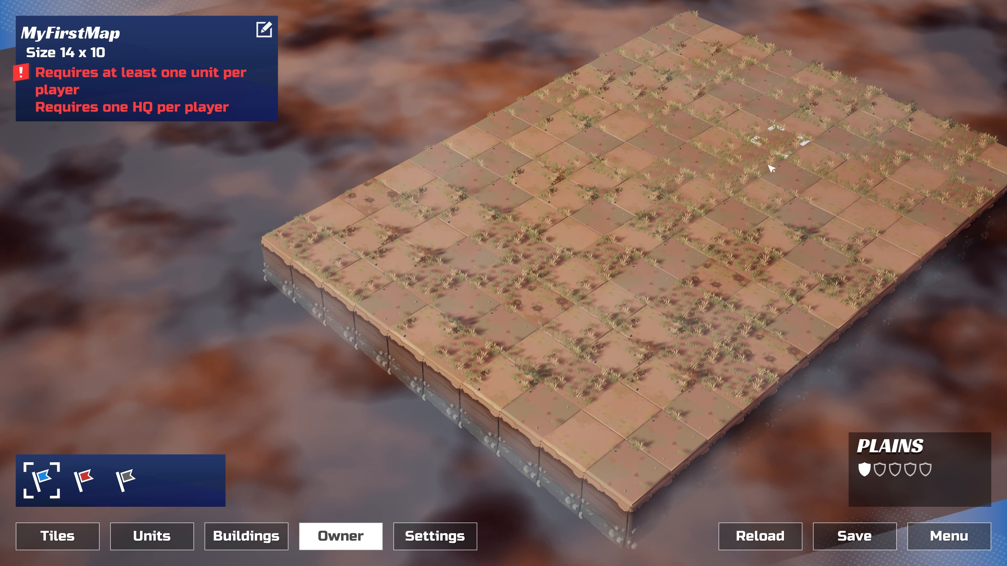
{"action": "left_click", "coordinate": [91, 538]}
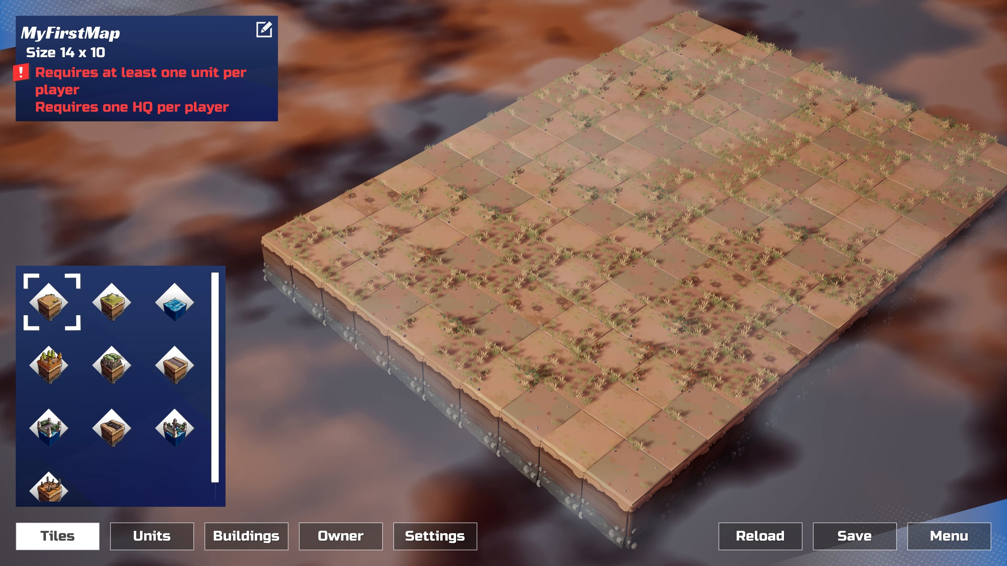
{"action": "left_click", "coordinate": [113, 368]}
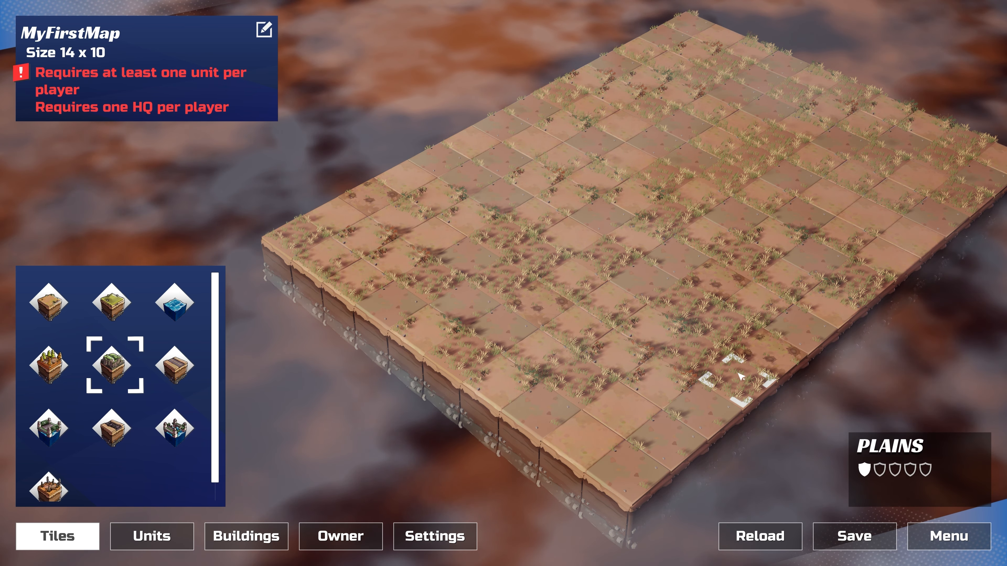
{"action": "mouse_move", "coordinate": [741, 377]}
{"action": "left_mouse_down"}
{"action": "mouse_move", "coordinate": [674, 290]}
{"action": "mouse_move", "coordinate": [595, 293]}
{"action": "mouse_move", "coordinate": [616, 254]}
{"action": "left_mouse_up"}
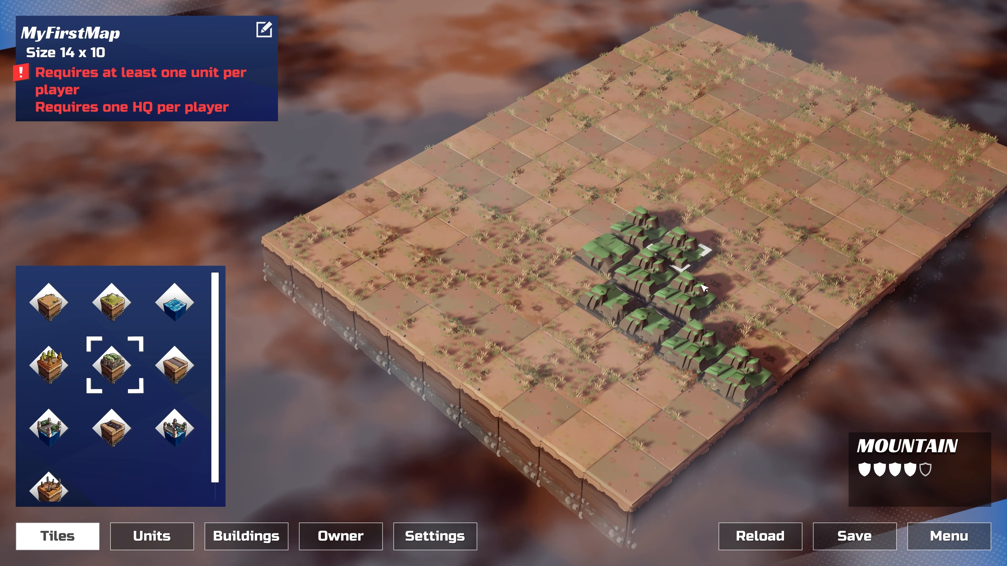
{"action": "mouse_move", "coordinate": [701, 285]}
{"action": "left_mouse_down"}
{"action": "mouse_move", "coordinate": [777, 346]}
{"action": "mouse_move", "coordinate": [724, 274]}
{"action": "mouse_move", "coordinate": [701, 291]}
{"action": "left_mouse_up"}
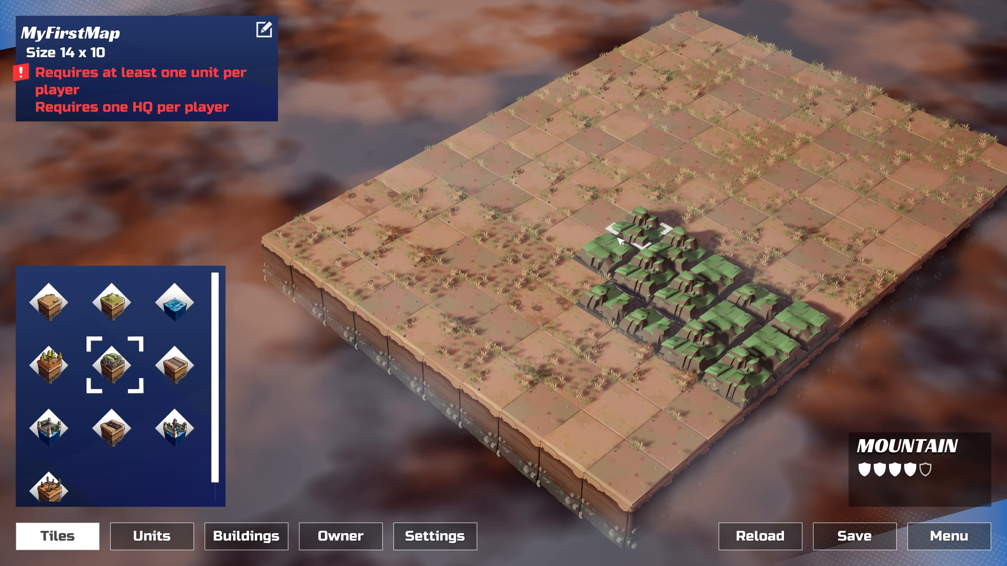
{"action": "left_click_drag", "start_coordinate": [620, 241], "coordinate": [573, 270]}
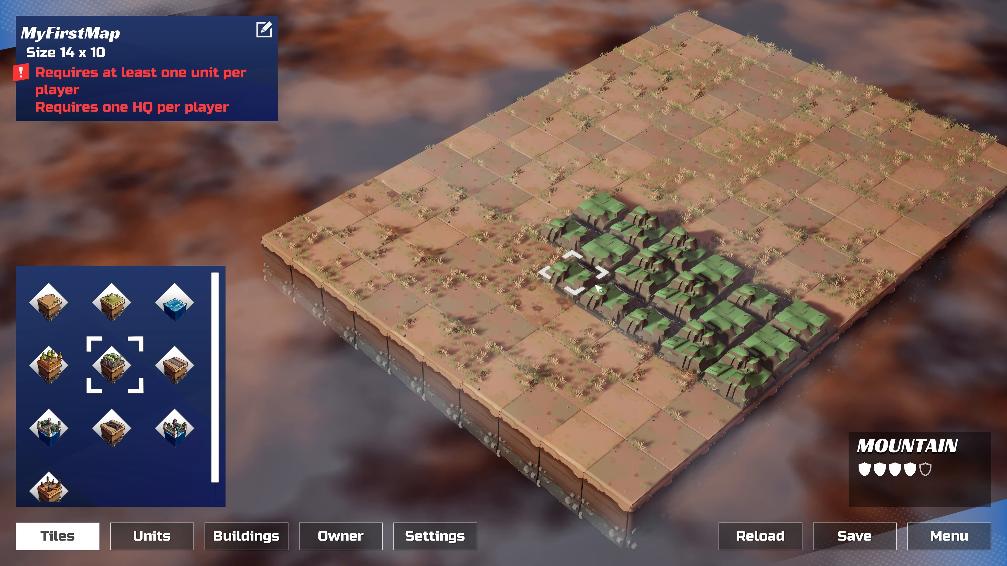
Paint a River strip inward from the far left edge and a winding road around the mountains and the water
{"action": "left_click", "coordinate": [175, 313]}
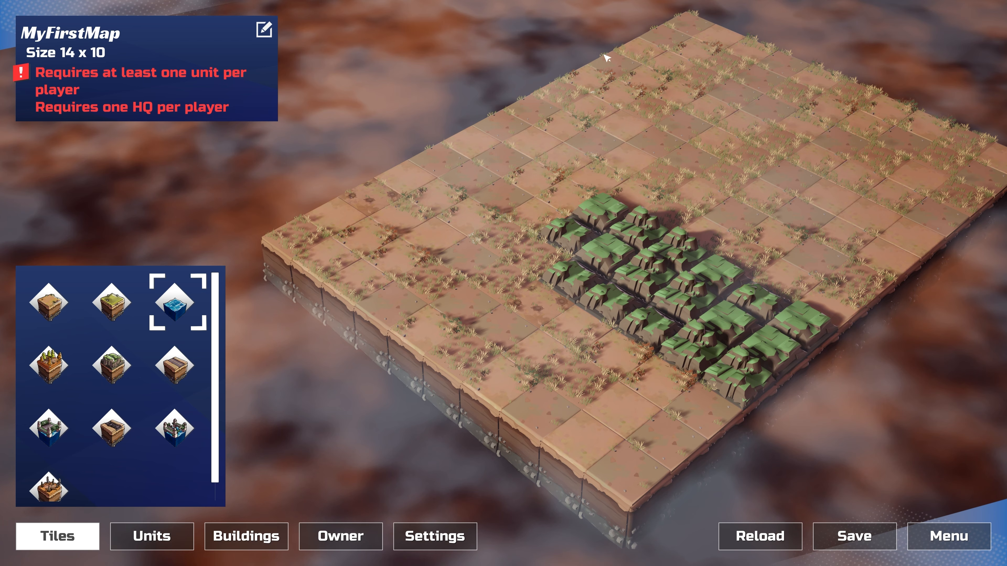
{"action": "mouse_move", "coordinate": [606, 64]}
{"action": "left_mouse_down"}
{"action": "mouse_move", "coordinate": [694, 92]}
{"action": "mouse_move", "coordinate": [789, 148]}
{"action": "mouse_move", "coordinate": [739, 180]}
{"action": "mouse_move", "coordinate": [674, 155]}
{"action": "mouse_move", "coordinate": [581, 93]}
{"action": "mouse_move", "coordinate": [719, 139]}
{"action": "left_mouse_up"}
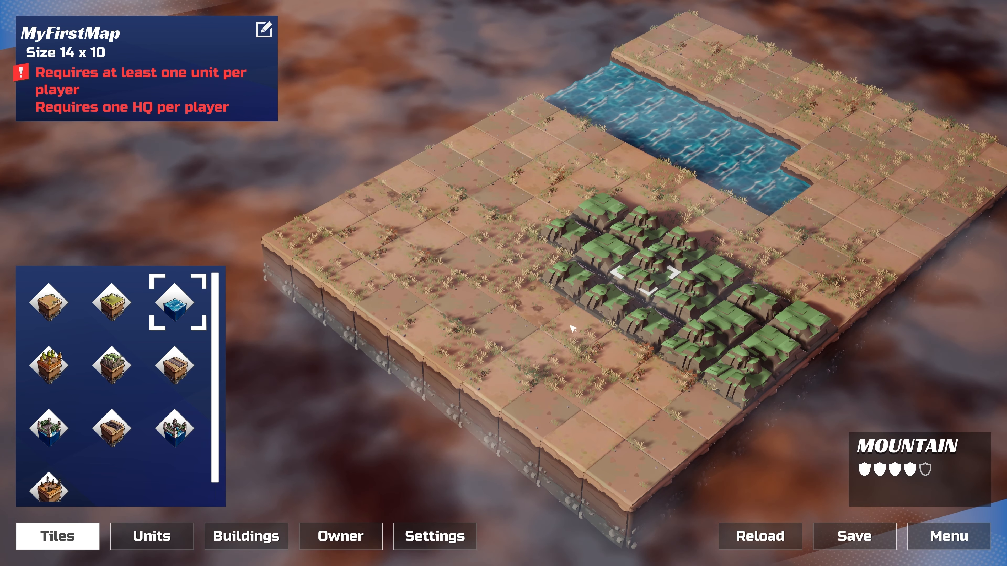
{"action": "left_click", "coordinate": [175, 365]}
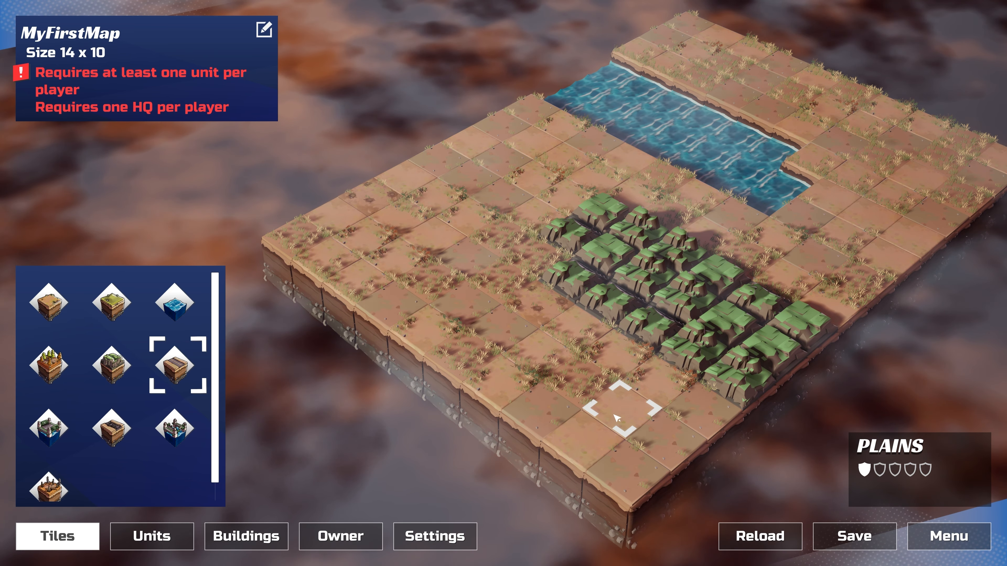
{"action": "mouse_move", "coordinate": [620, 413]}
{"action": "left_mouse_down"}
{"action": "mouse_move", "coordinate": [389, 256]}
{"action": "mouse_move", "coordinate": [396, 271]}
{"action": "mouse_move", "coordinate": [564, 158]}
{"action": "mouse_move", "coordinate": [613, 158]}
{"action": "mouse_move", "coordinate": [744, 227]}
{"action": "mouse_move", "coordinate": [779, 232]}
{"action": "mouse_move", "coordinate": [900, 141]}
{"action": "mouse_move", "coordinate": [740, 77]}
{"action": "left_mouse_up"}
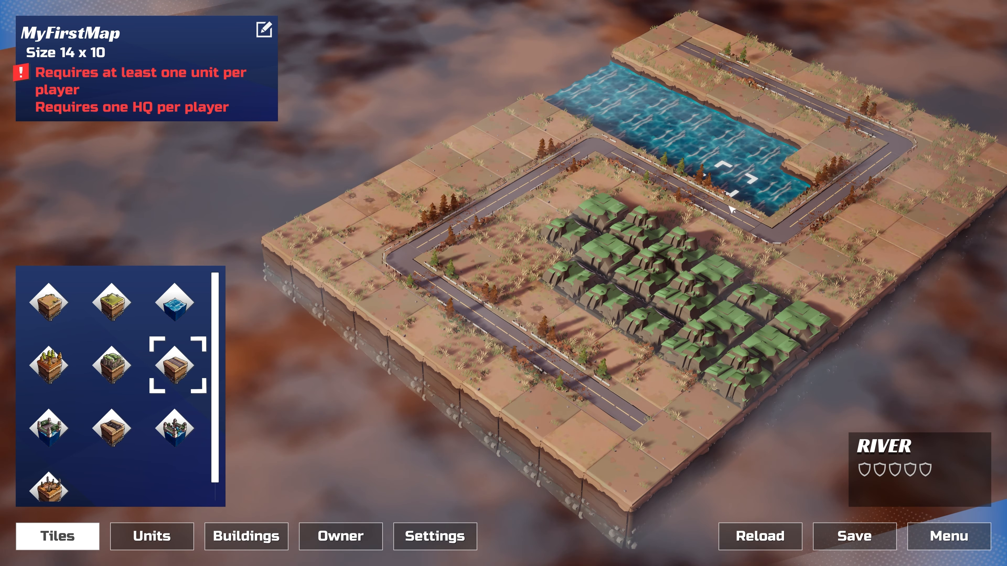
Place a Player 1 HQ at the near end of the road and a Player 2 HQ at its far end
{"action": "left_click", "coordinate": [249, 544]}
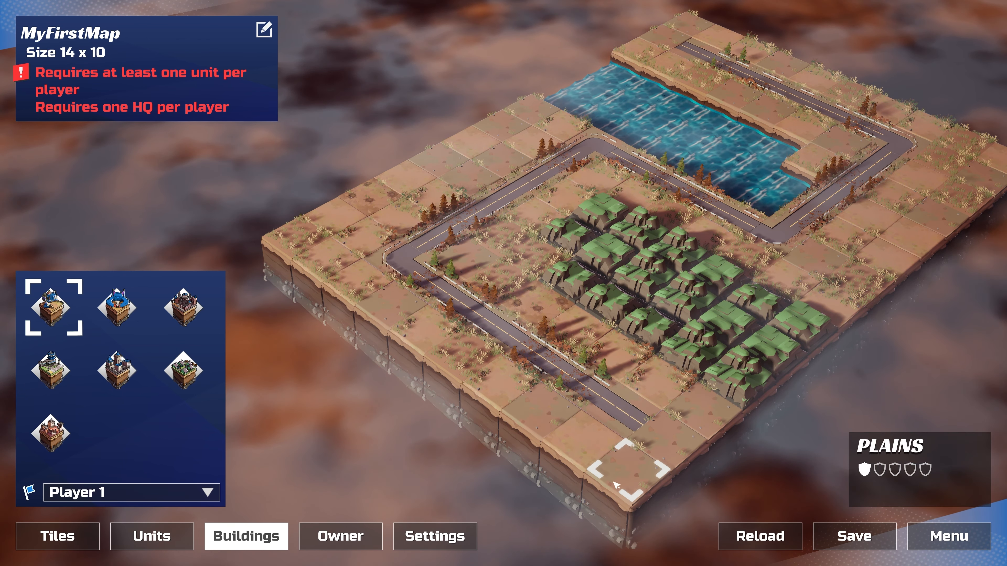
{"action": "left_click", "coordinate": [633, 425]}
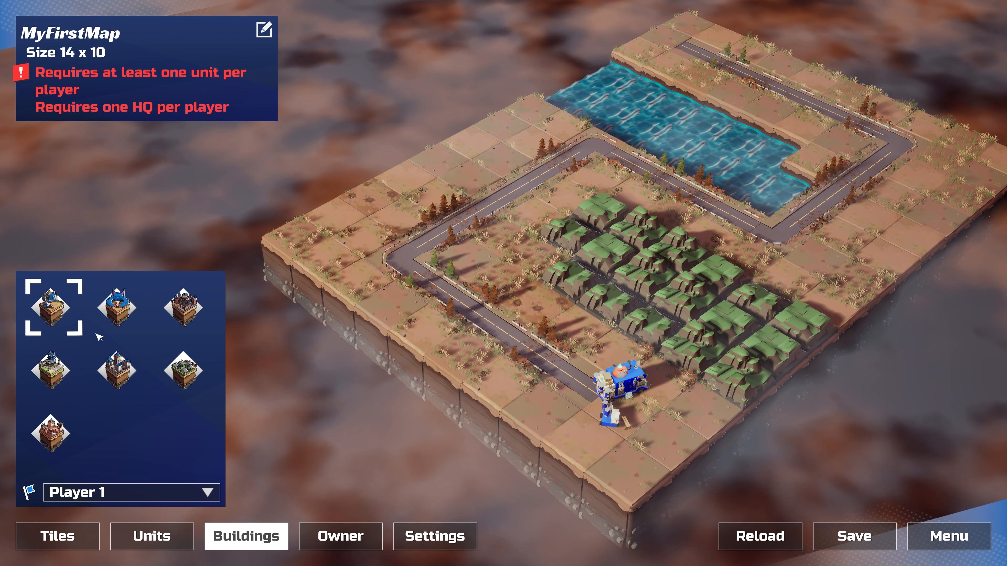
{"action": "left_click", "coordinate": [103, 492]}
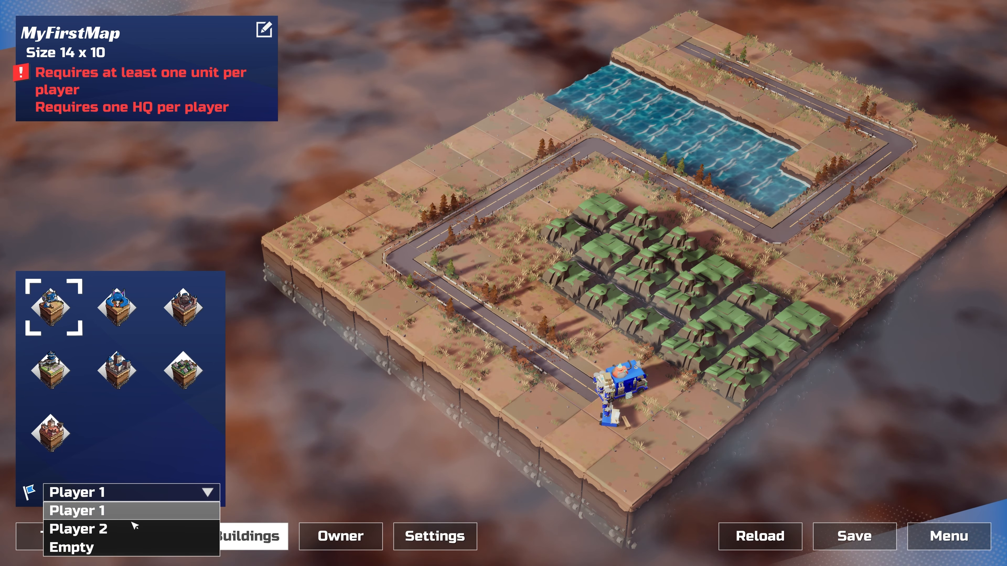
{"action": "left_click", "coordinate": [96, 530]}
{"action": "left_click", "coordinate": [118, 312]}
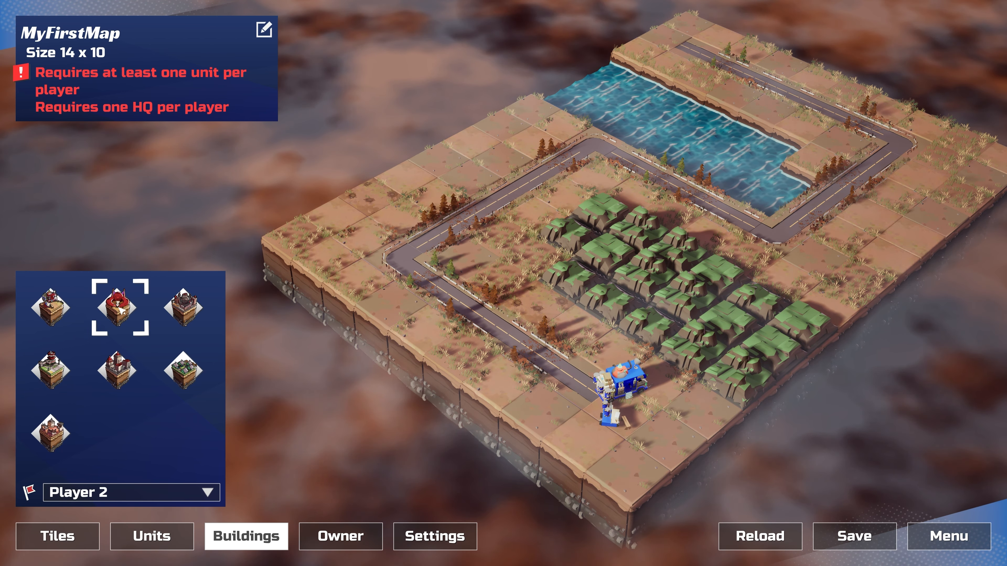
{"action": "left_click", "coordinate": [694, 46]}
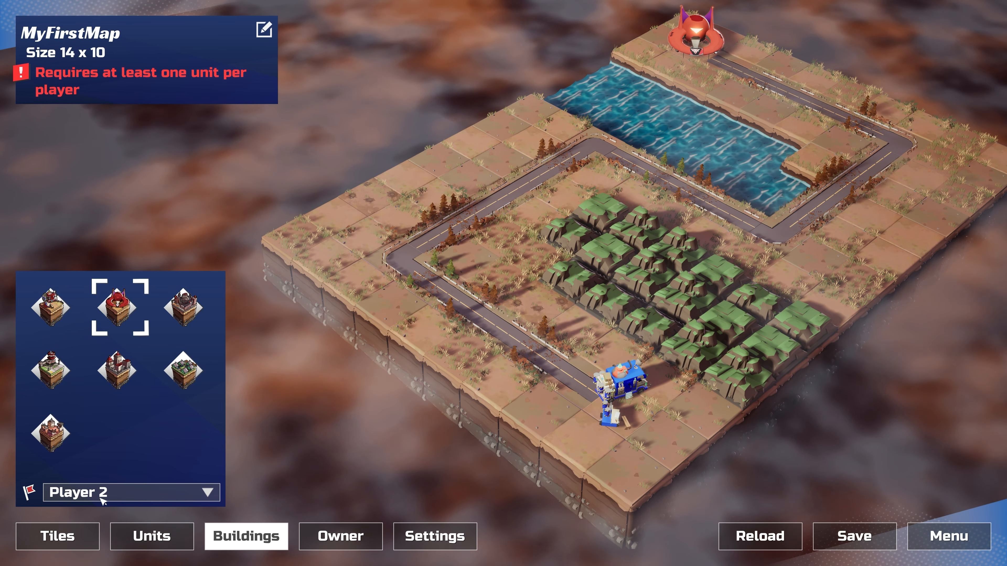
Place four neutral City buildings with the Empty owner beside the road's four bends
{"action": "left_click", "coordinate": [120, 493]}
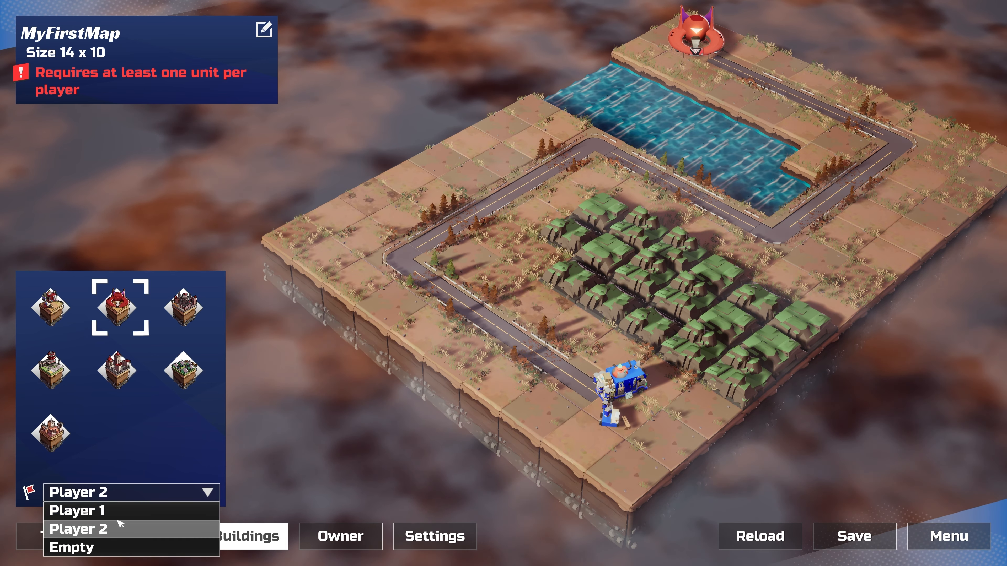
{"action": "left_click", "coordinate": [122, 530]}
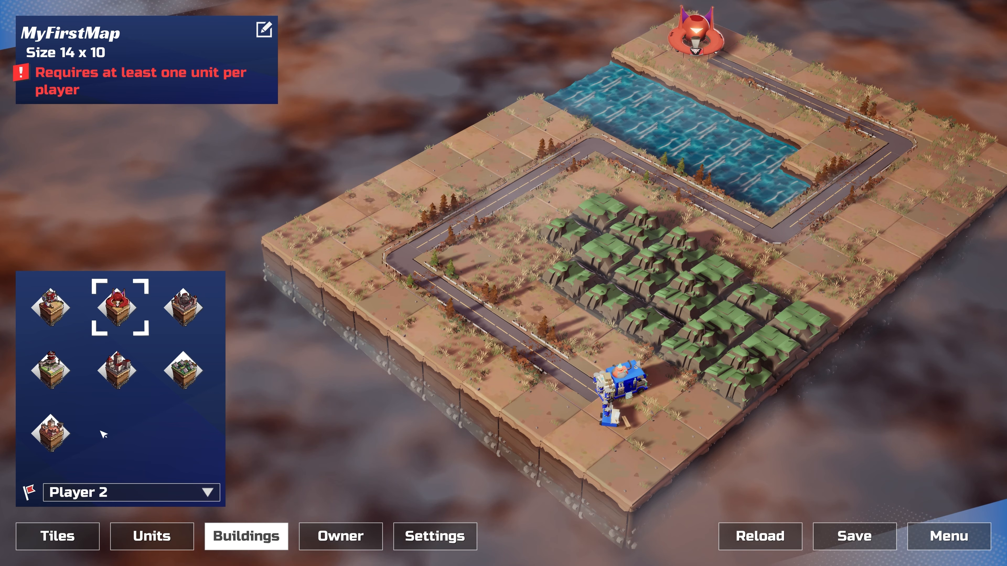
{"action": "left_click", "coordinate": [100, 492]}
{"action": "left_click", "coordinate": [101, 553]}
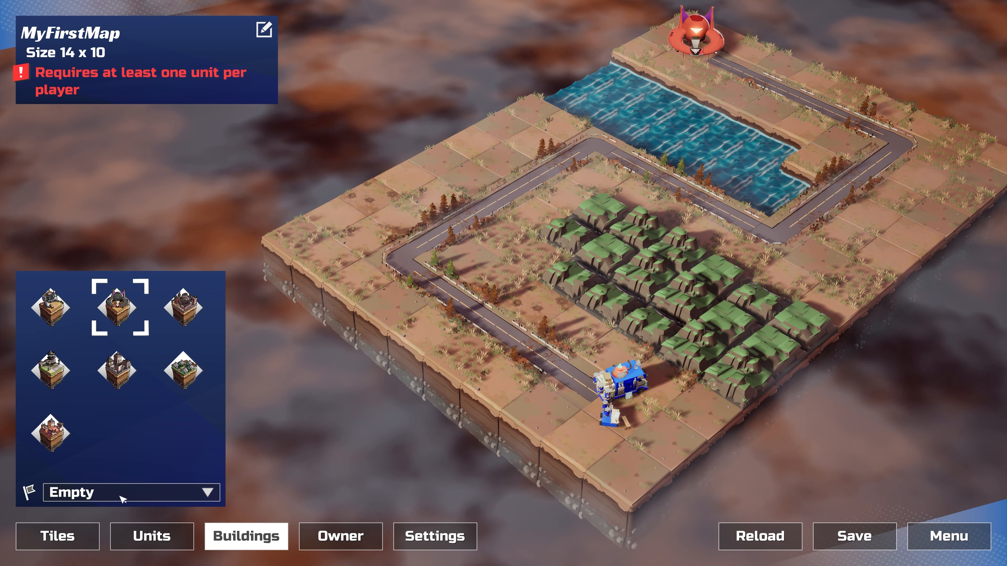
{"action": "left_click", "coordinate": [119, 381]}
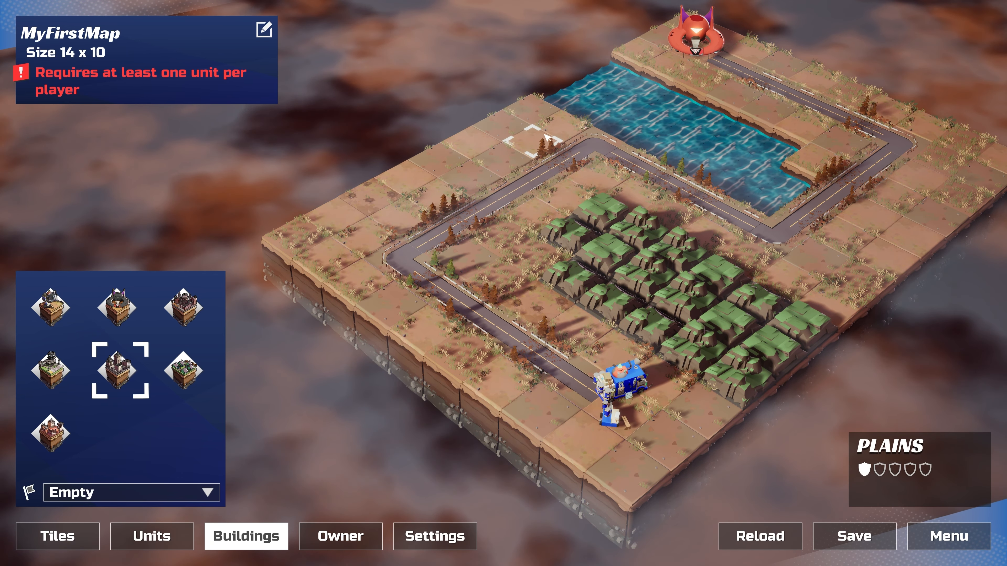
{"action": "left_click", "coordinate": [578, 130]}
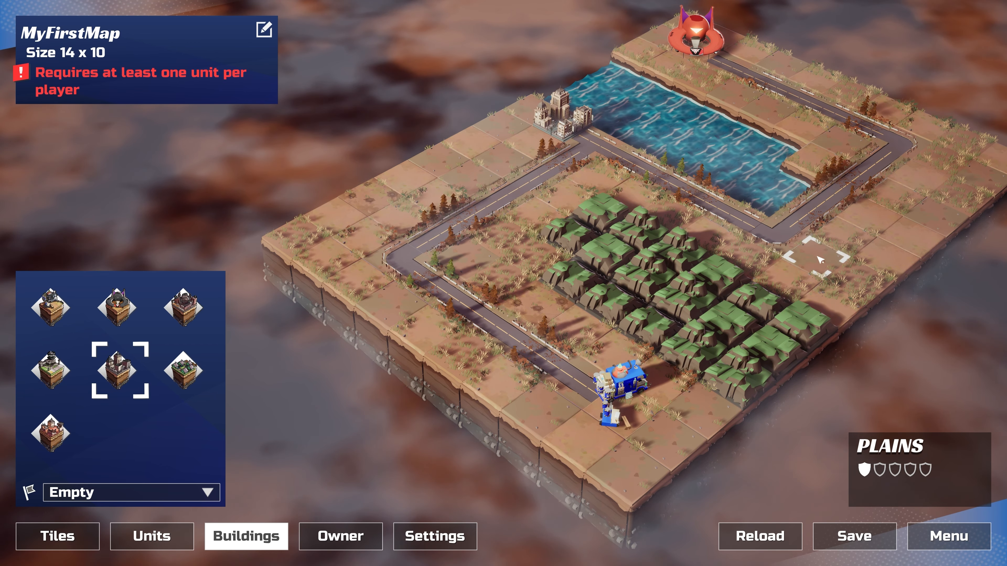
{"action": "left_click", "coordinate": [822, 265]}
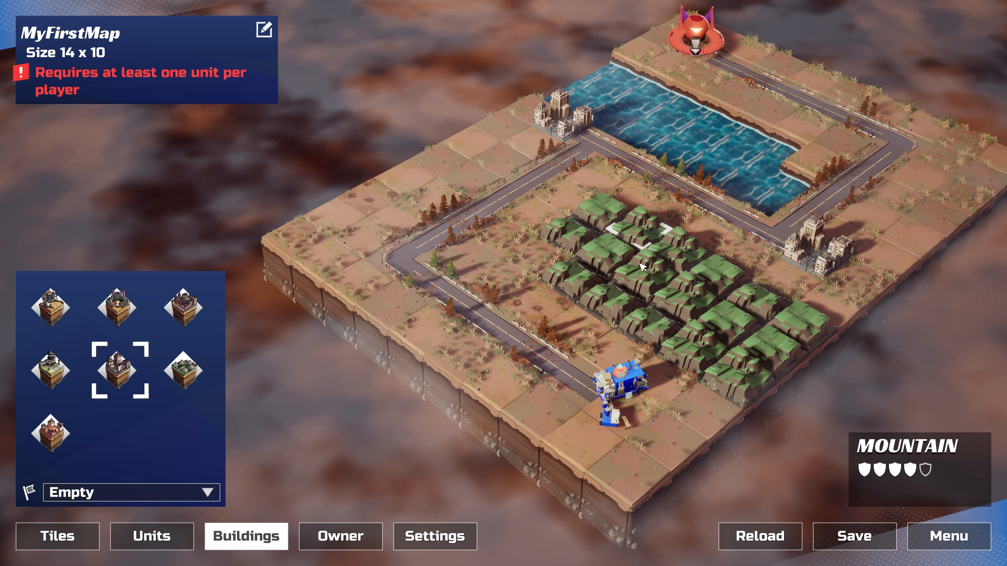
{"action": "left_click", "coordinate": [468, 267]}
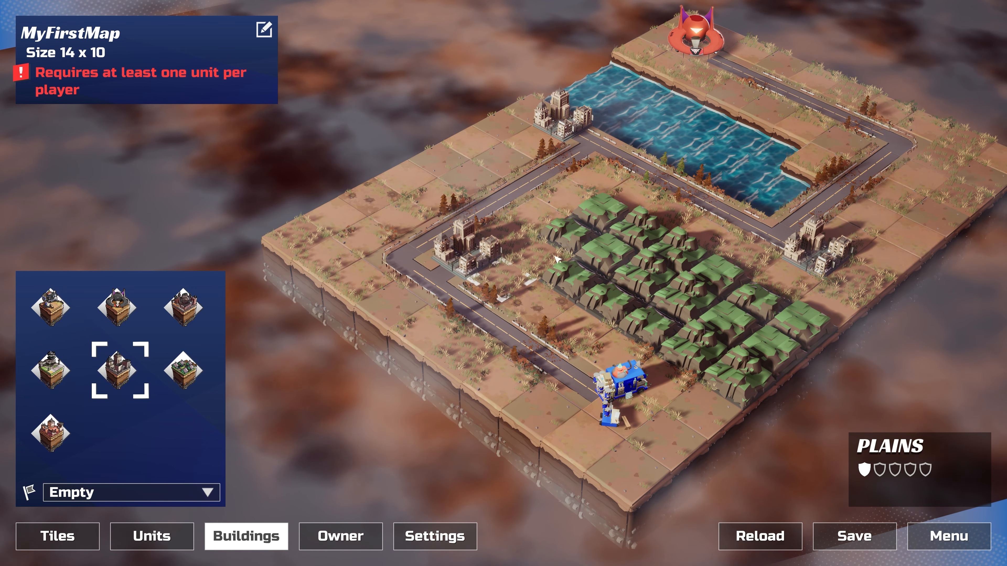
{"action": "left_click", "coordinate": [844, 137]}
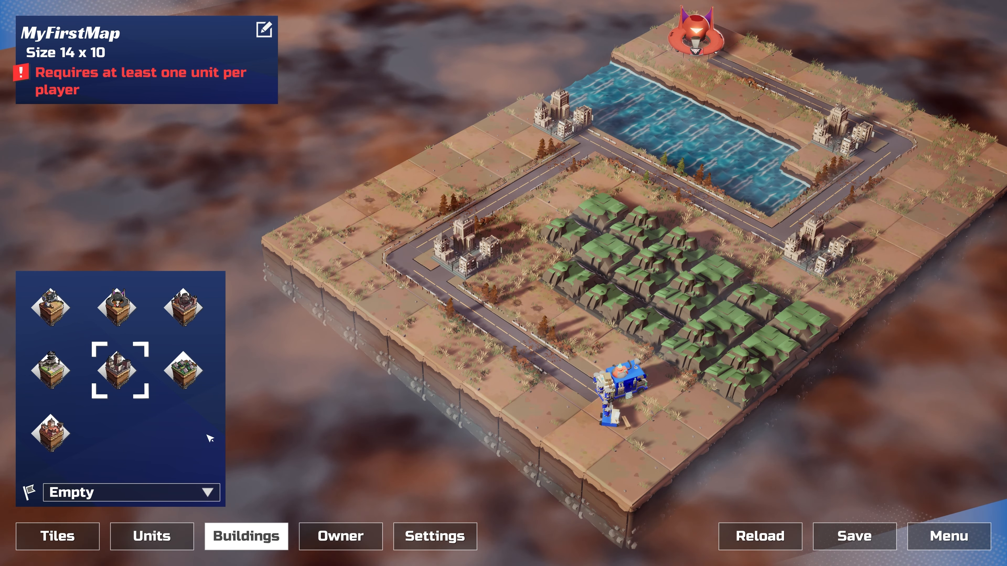
Assign the city at the river's left end to Player 1 and the city right of the mountains to Player 2
{"action": "left_click", "coordinate": [119, 494]}
{"action": "left_click", "coordinate": [106, 511]}
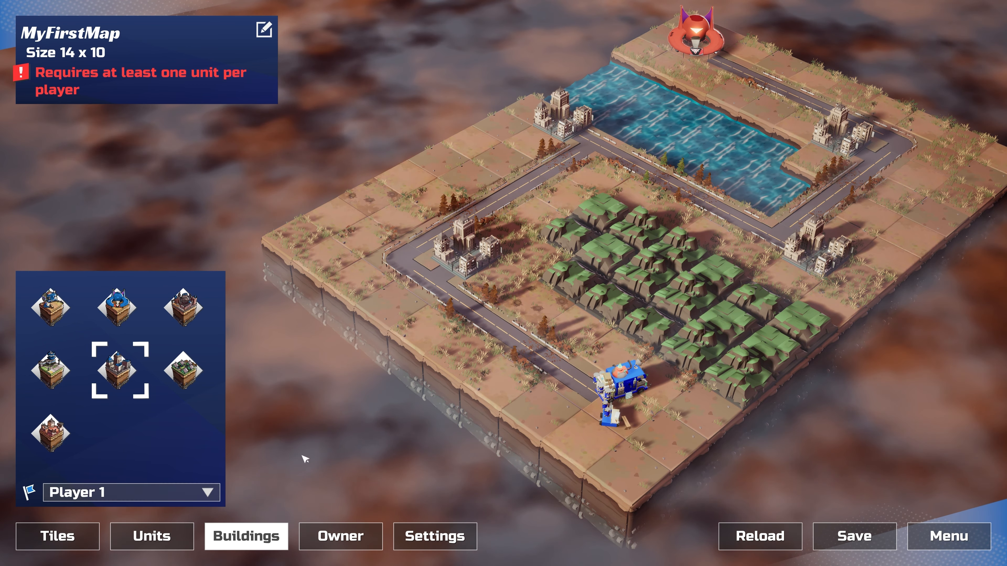
{"action": "left_click", "coordinate": [563, 115]}
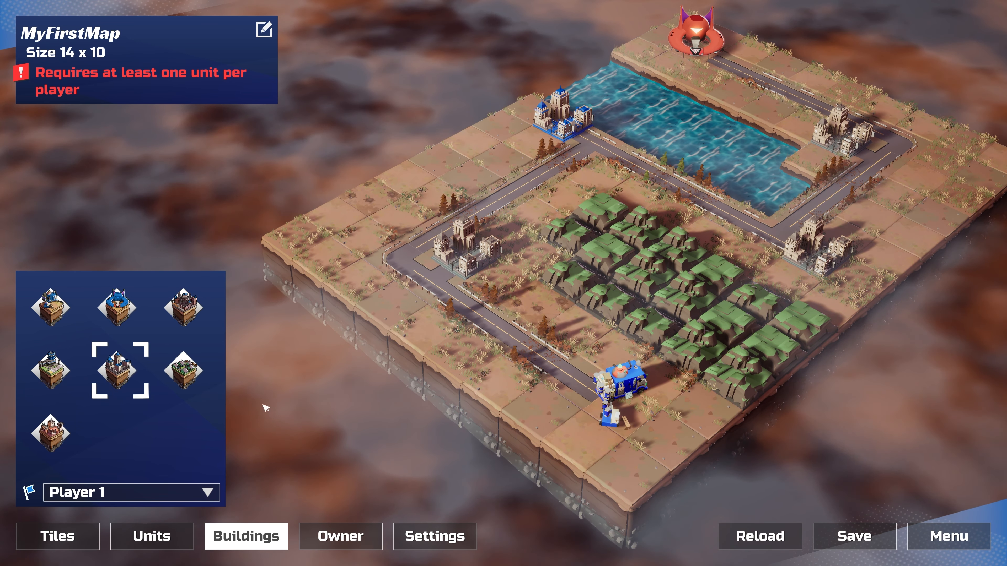
{"action": "left_click", "coordinate": [149, 499]}
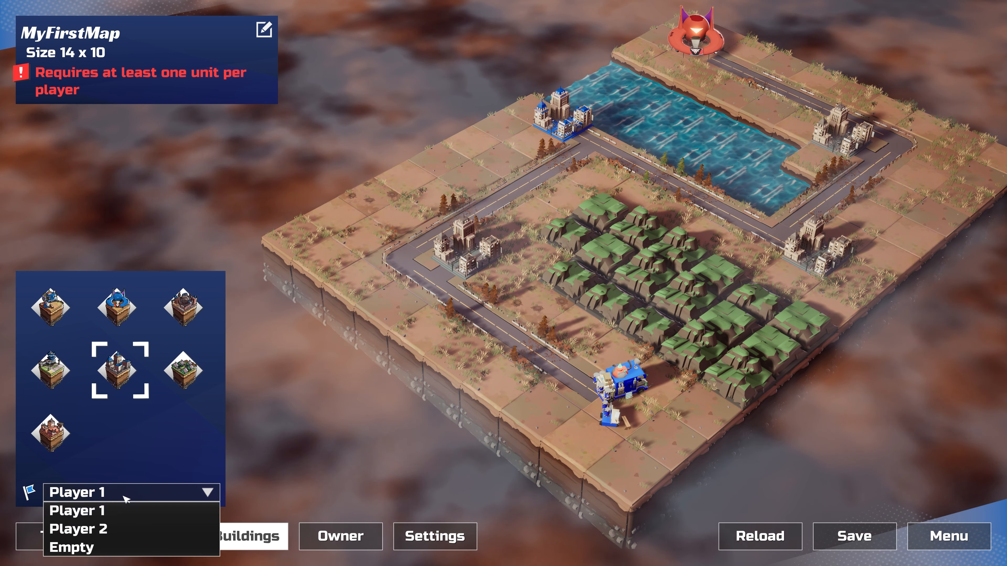
{"action": "left_click", "coordinate": [121, 527]}
{"action": "left_click", "coordinate": [826, 254]}
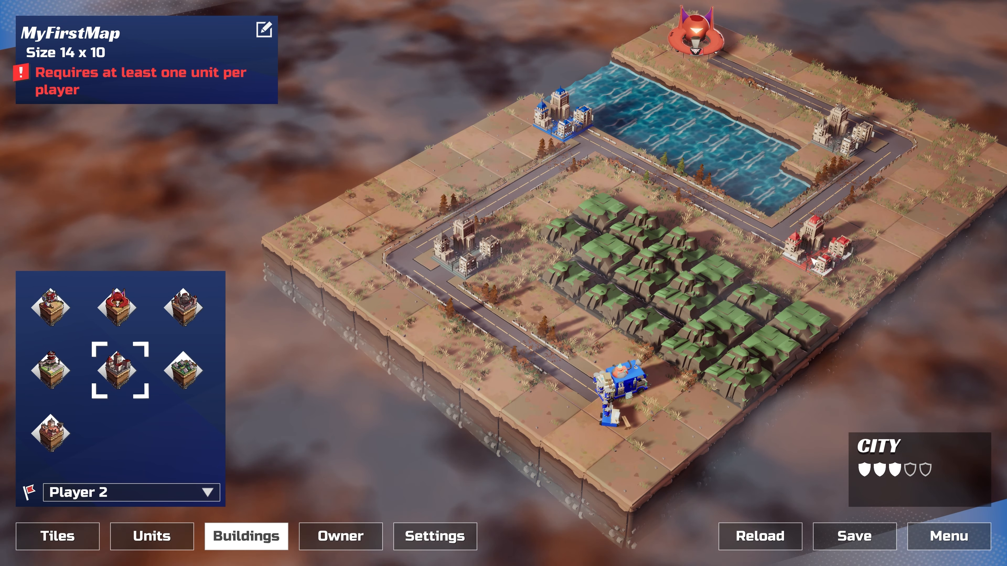
Set the blue and red cities back to the Empty owner
{"action": "left_click", "coordinate": [136, 500]}
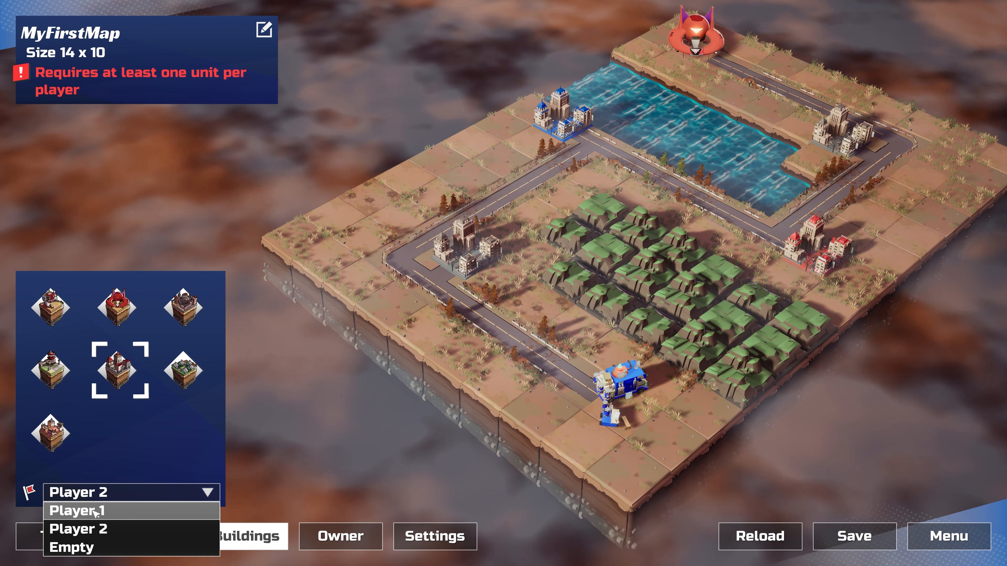
{"action": "left_click", "coordinate": [134, 544]}
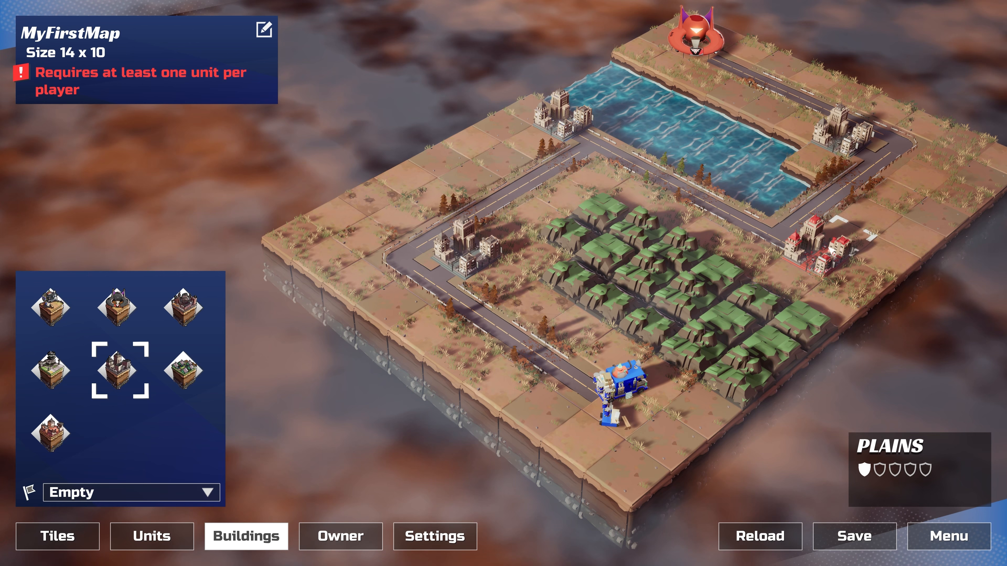
{"action": "left_click", "coordinate": [819, 249]}
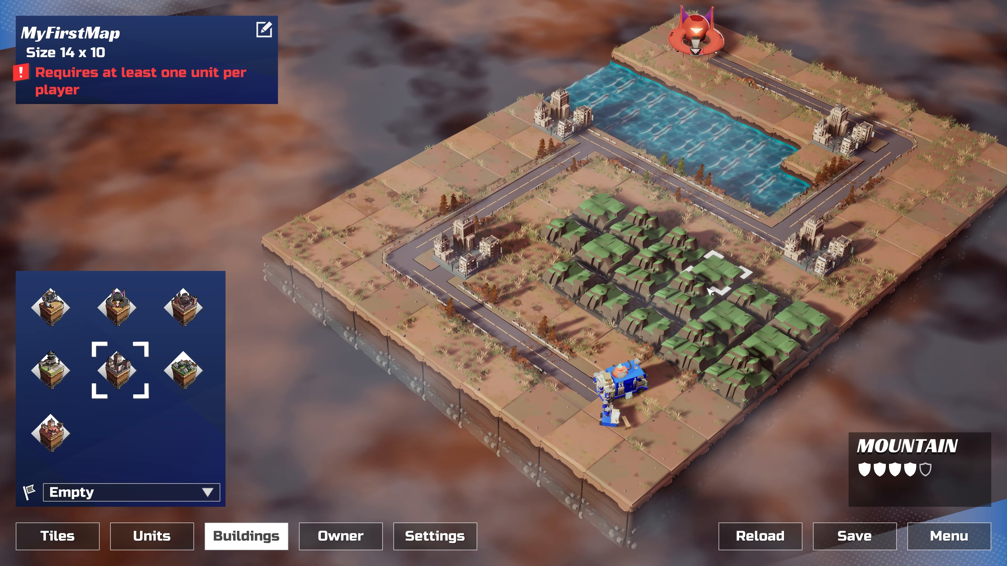
Place an extra neutral city next to the one right of the mountains and delete it again
{"action": "left_click", "coordinate": [853, 238]}
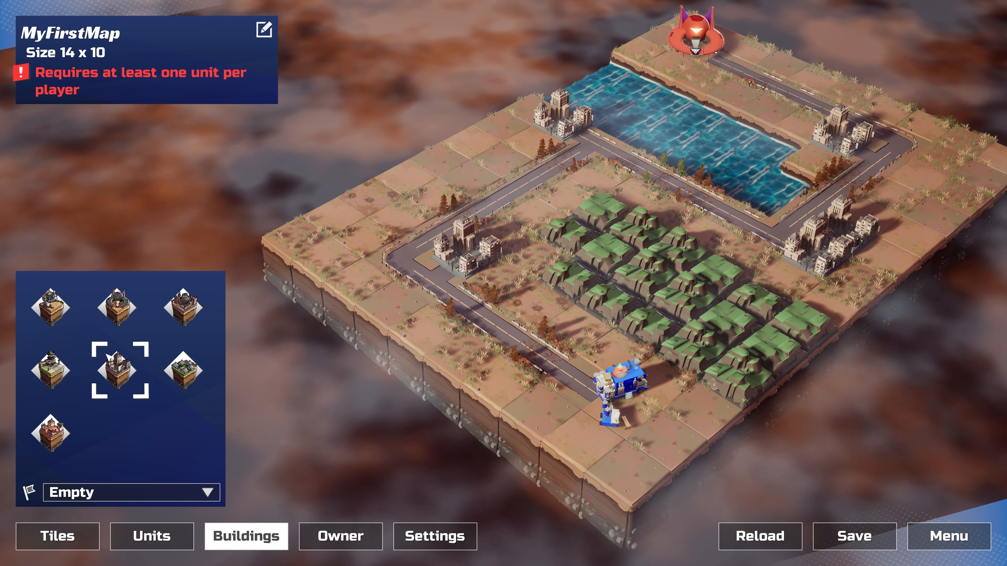
{"action": "right_click", "coordinate": [852, 235]}
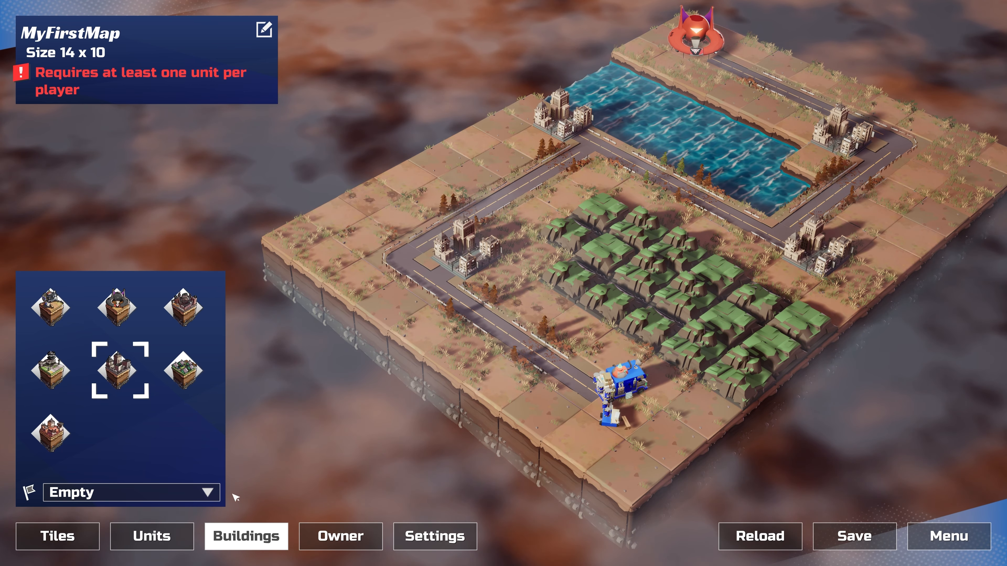
{"action": "left_click", "coordinate": [79, 538]}
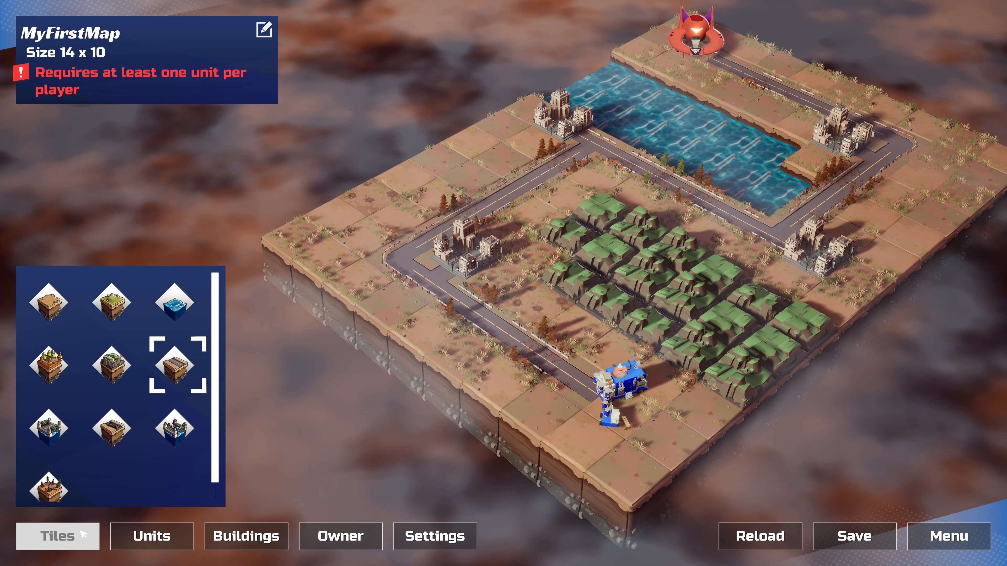
{"action": "left_click", "coordinate": [245, 537]}
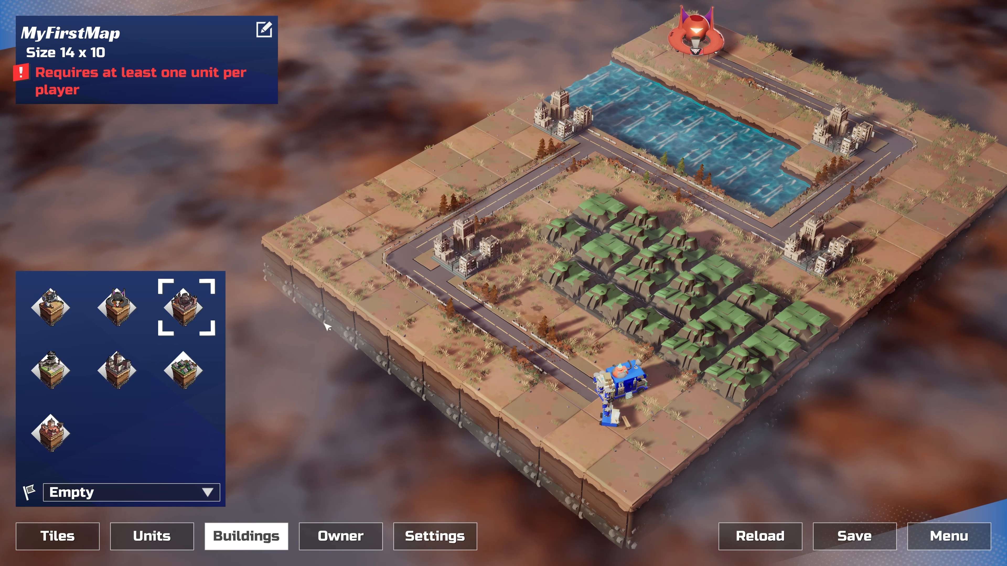
Place neutral Industry buildings beside the road near each HQ and delete the extra one between the mountains and the river
{"action": "left_click", "coordinate": [467, 356]}
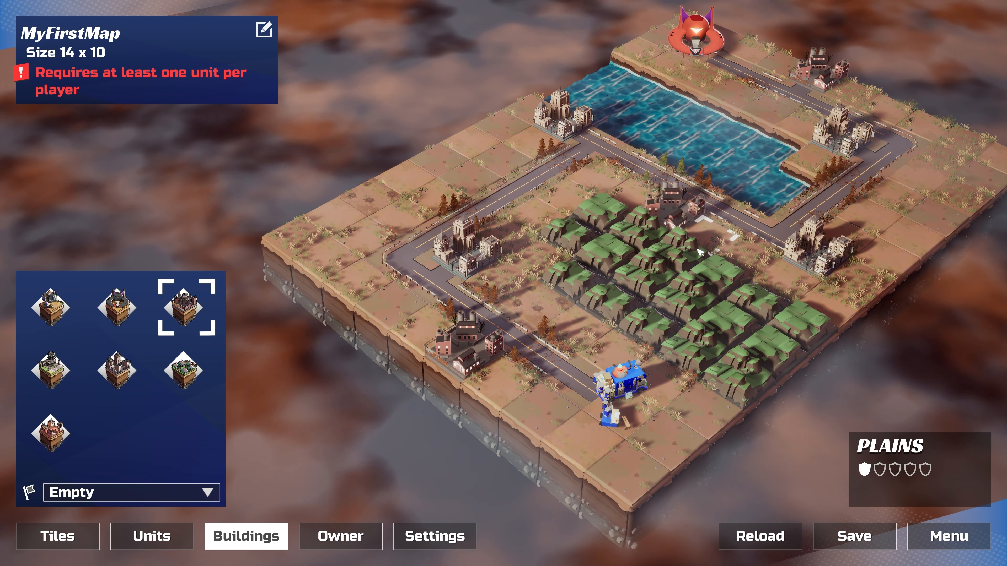
{"action": "left_click", "coordinate": [705, 211]}
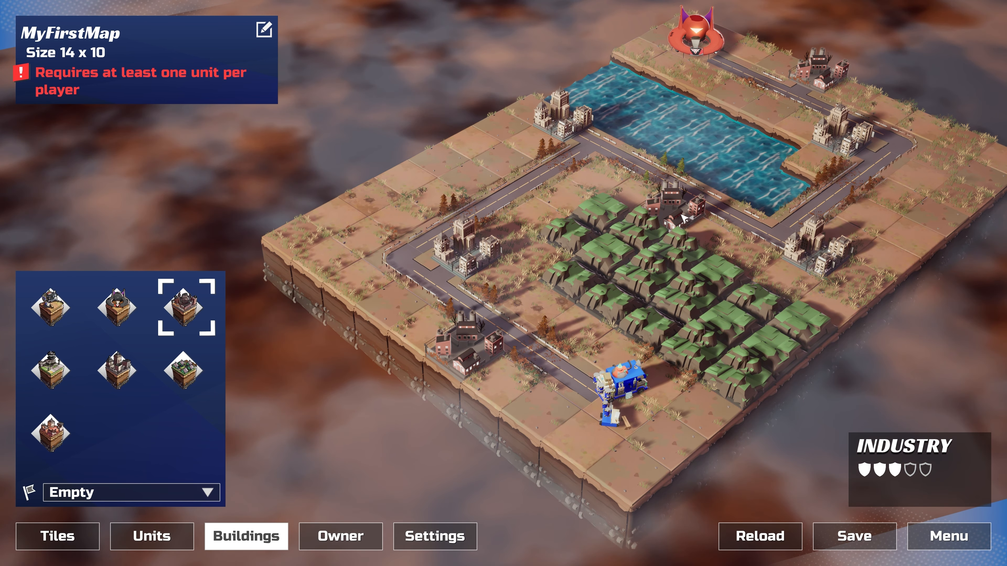
{"action": "right_click", "coordinate": [681, 215]}
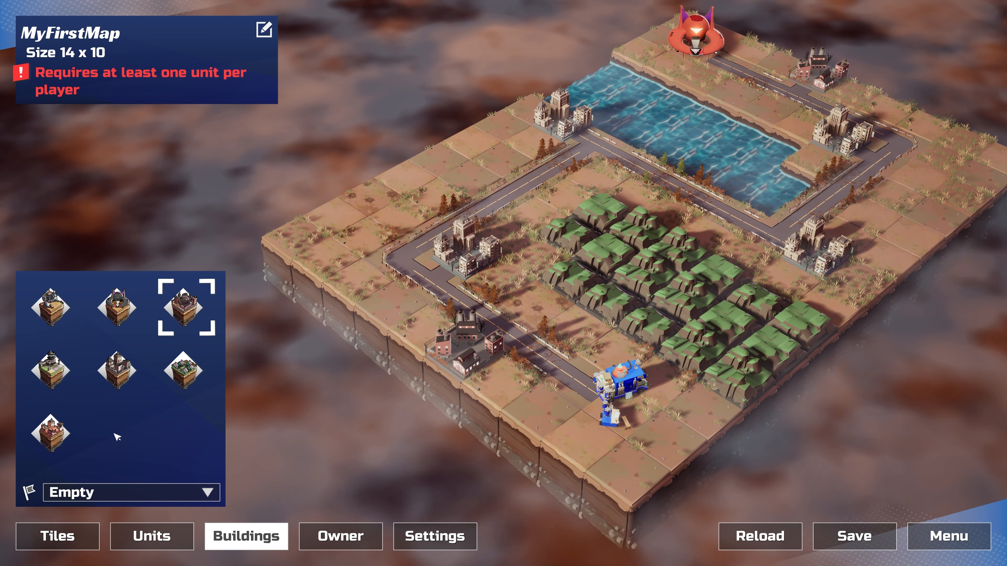
Place two Player 1 Infantry units and a tank on and around the road beside the blue HQ
{"action": "left_click", "coordinate": [169, 534]}
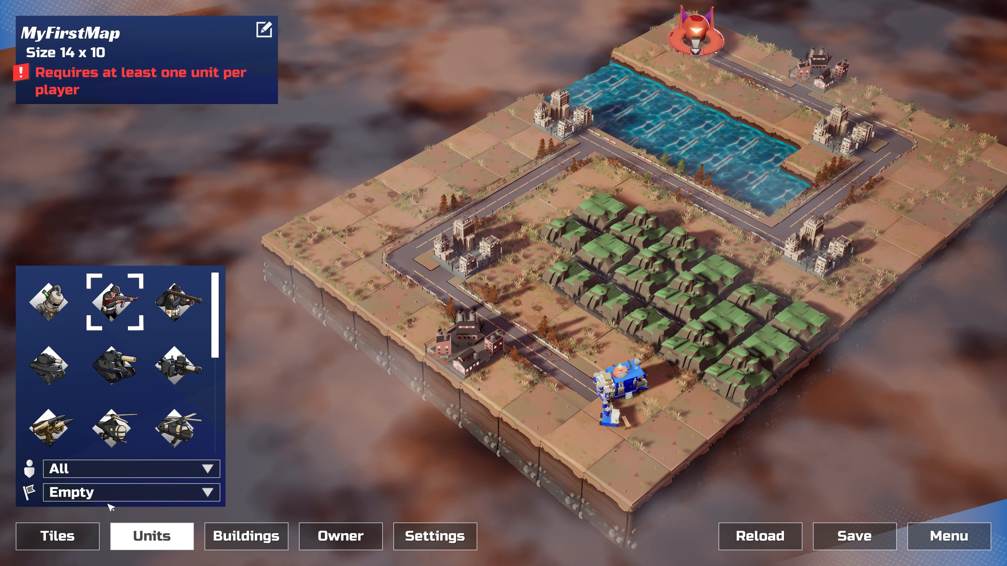
{"action": "left_click", "coordinate": [150, 501]}
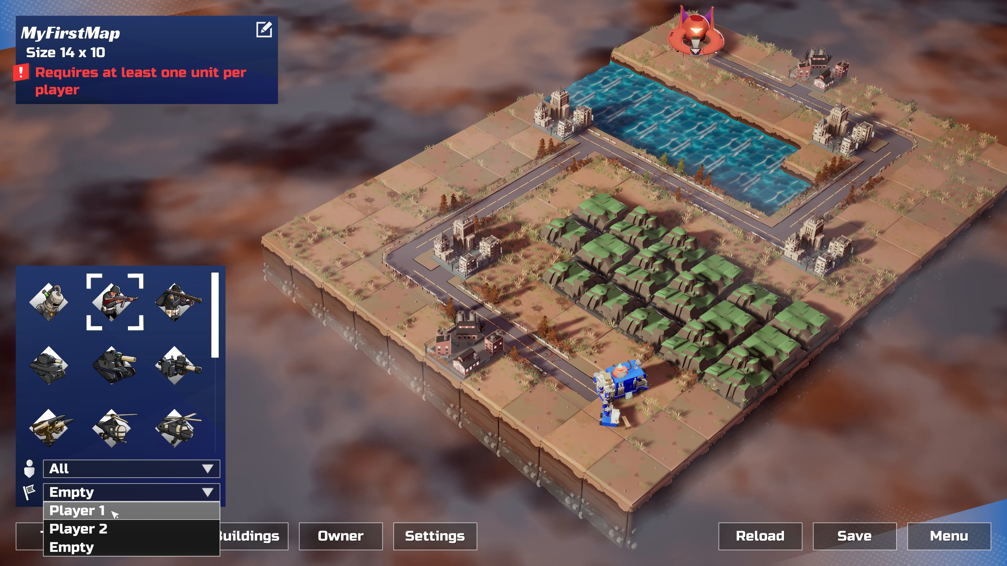
{"action": "left_click", "coordinate": [115, 514]}
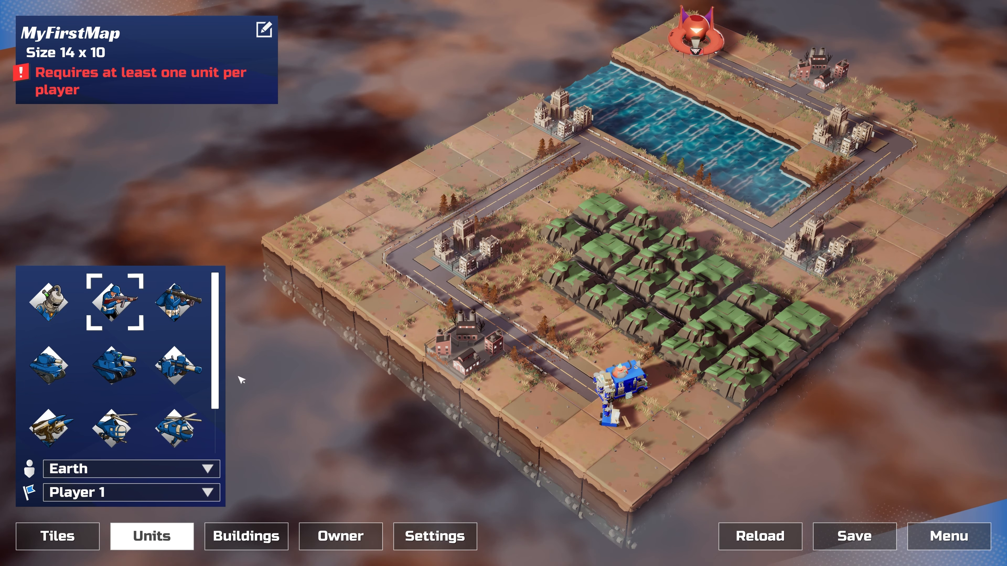
{"action": "left_click", "coordinate": [577, 388]}
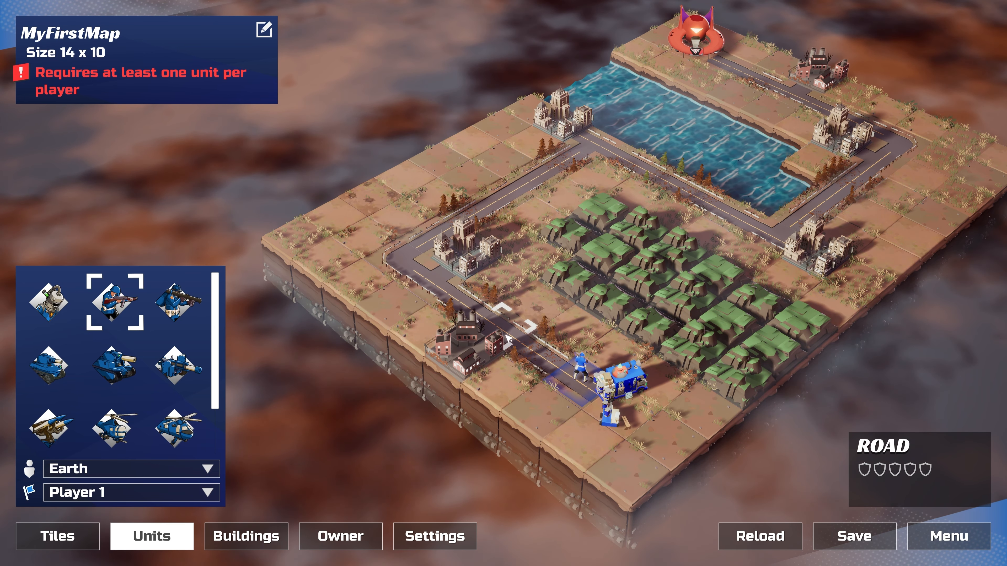
{"action": "left_click", "coordinate": [582, 329]}
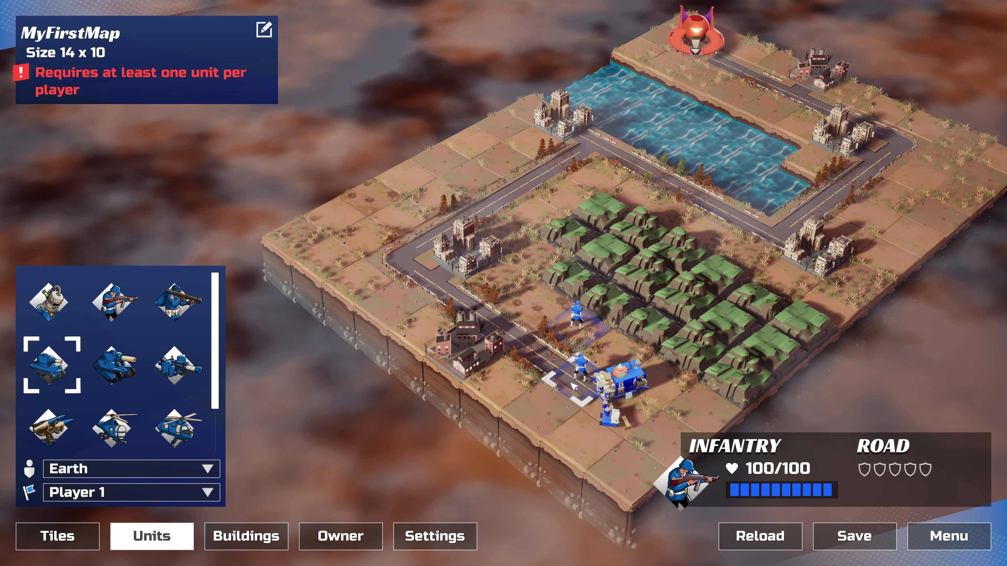
{"action": "left_click", "coordinate": [579, 379]}
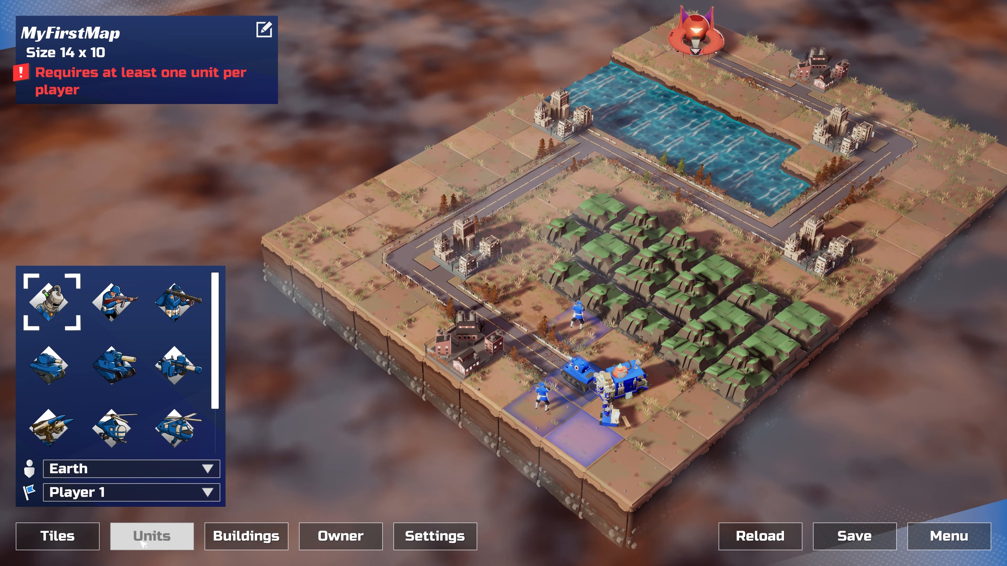
Place two Mars foot soldiers and a red saucer for Player 2 on and around the road beside the red HQ
{"action": "left_click", "coordinate": [180, 497]}
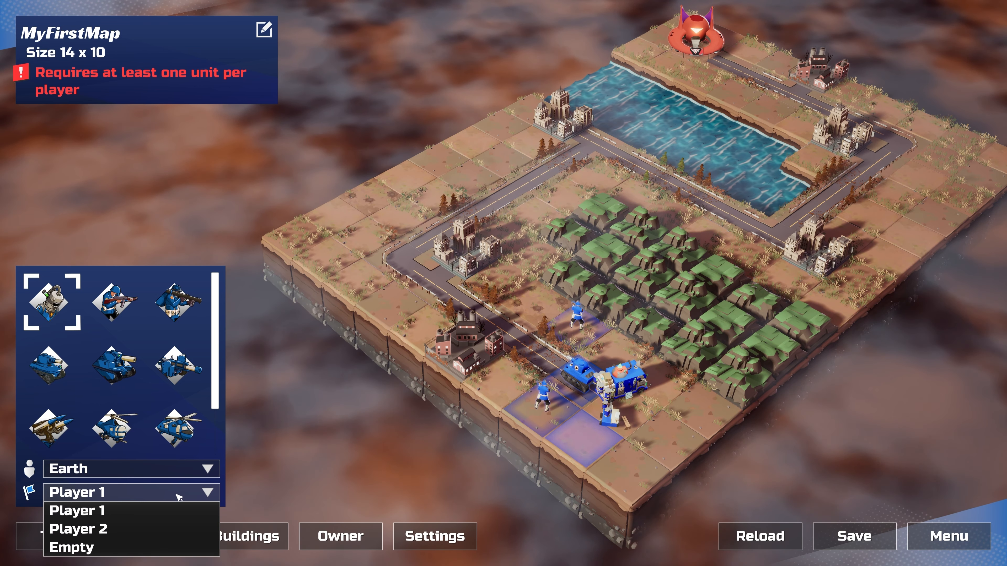
{"action": "left_click", "coordinate": [134, 523]}
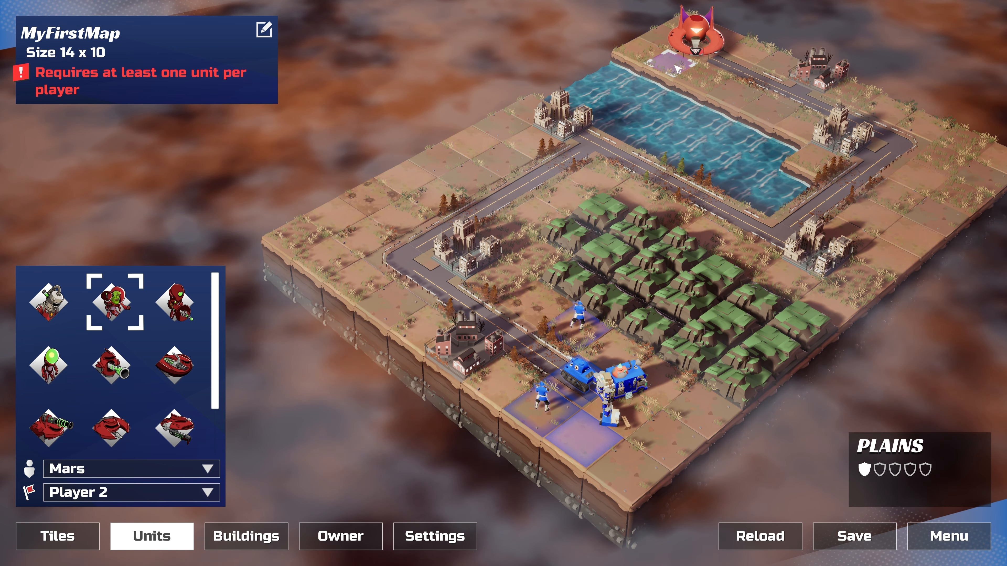
{"action": "left_click", "coordinate": [762, 56]}
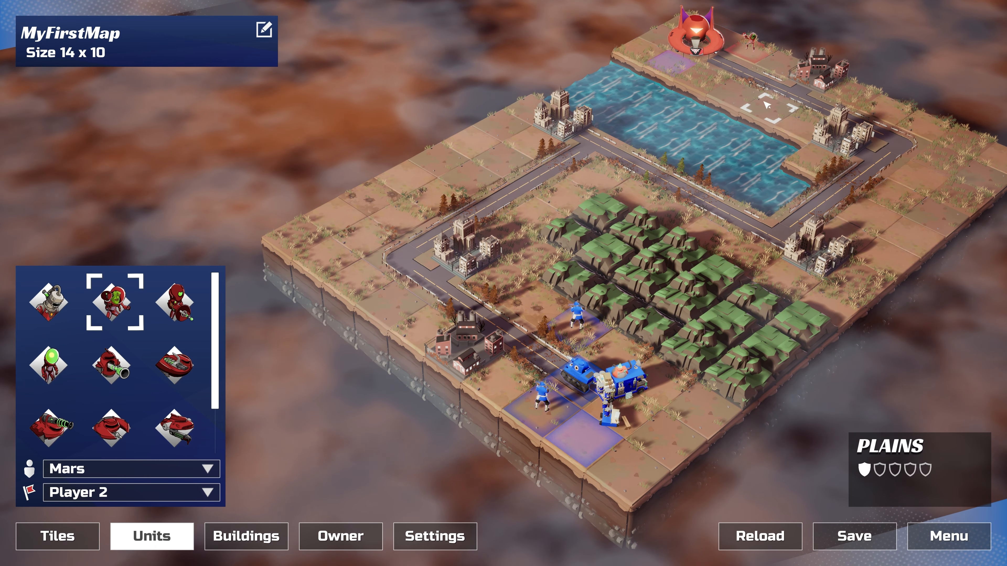
{"action": "left_click", "coordinate": [743, 104]}
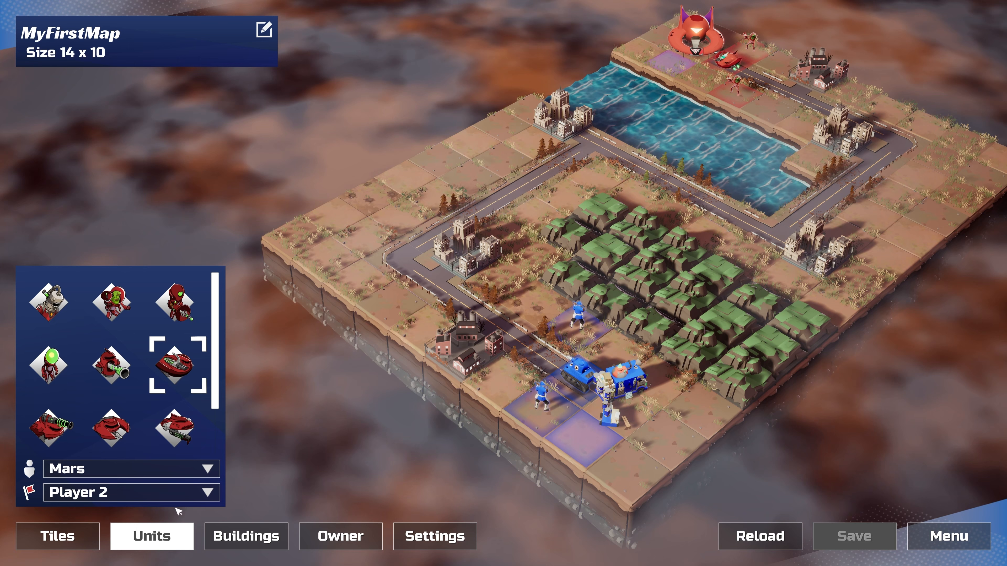
Assign the city nearest the blue HQ to Player 1 and the city nearest the red HQ to Player 2
{"action": "left_click", "coordinate": [354, 542]}
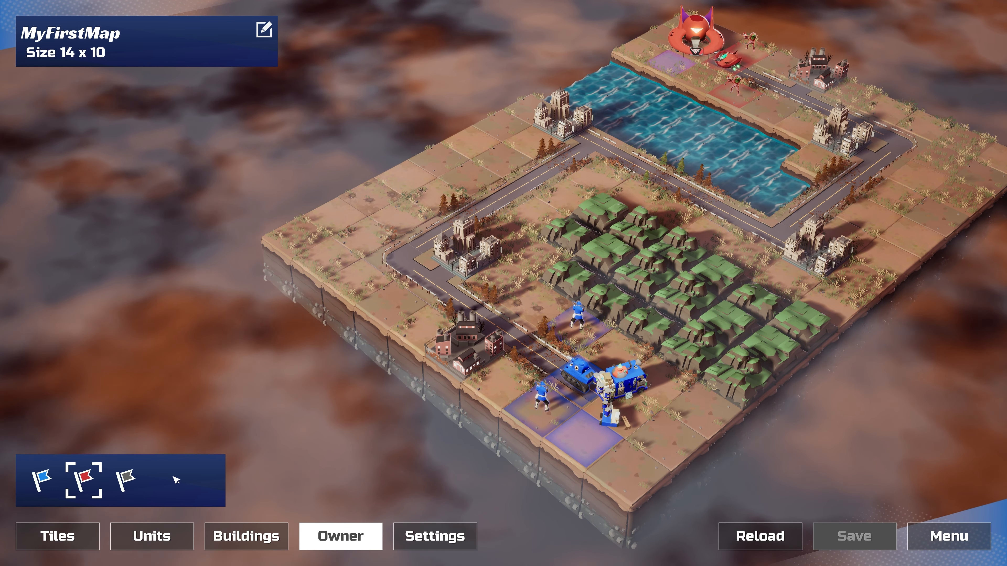
{"action": "left_click", "coordinate": [50, 488]}
{"action": "left_click", "coordinate": [466, 254]}
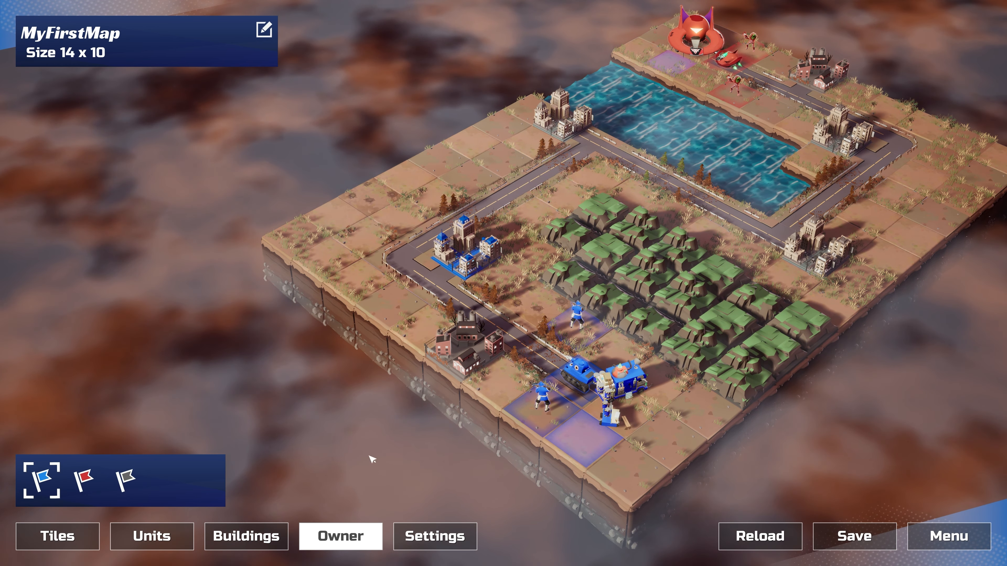
{"action": "left_click", "coordinate": [84, 480]}
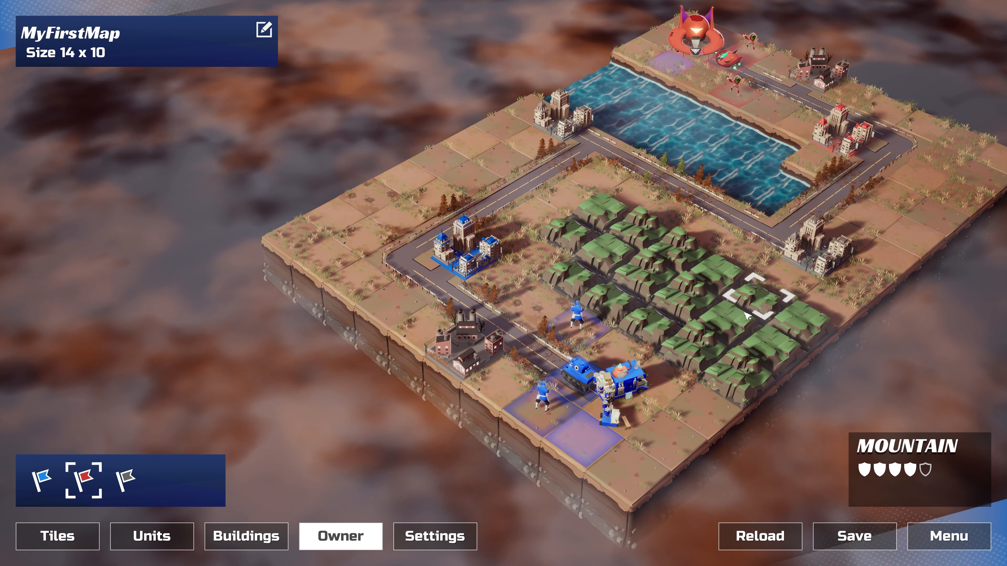
{"action": "left_click", "coordinate": [851, 139]}
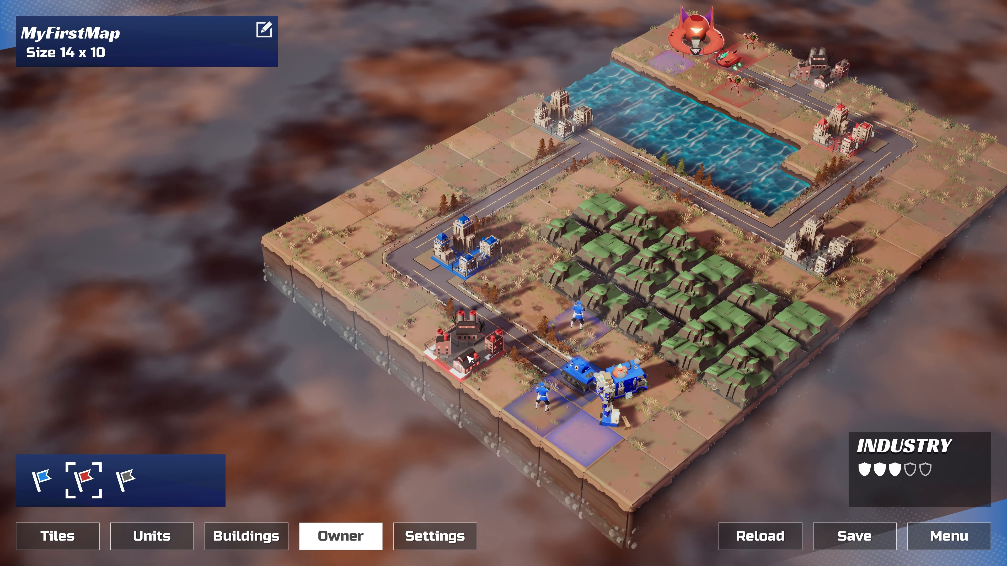
Save the map with the industry near the blue HQ owned by Player 1, and reset that industry to the Empty owner
{"action": "left_click", "coordinate": [534, 418]}
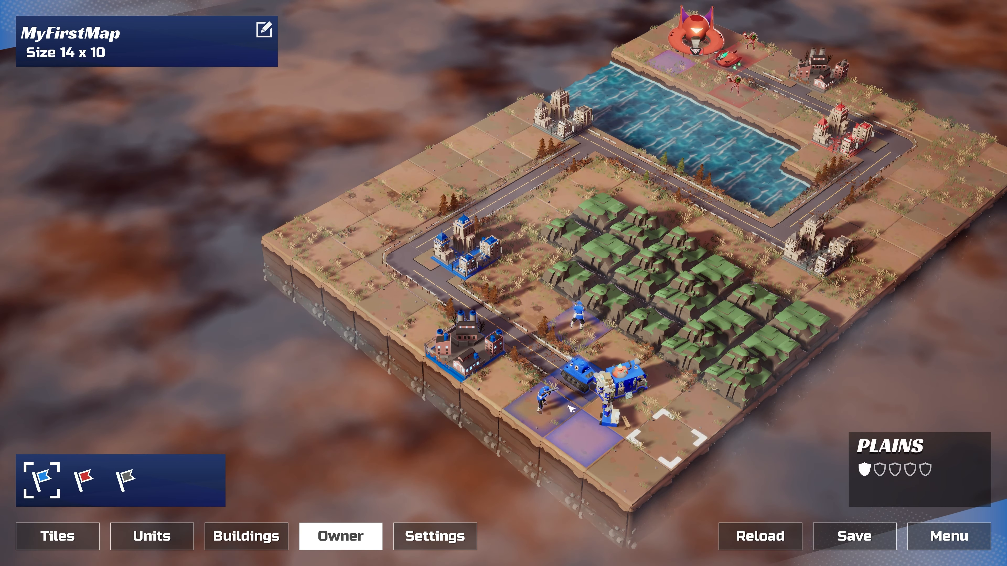
{"action": "left_click", "coordinate": [856, 537]}
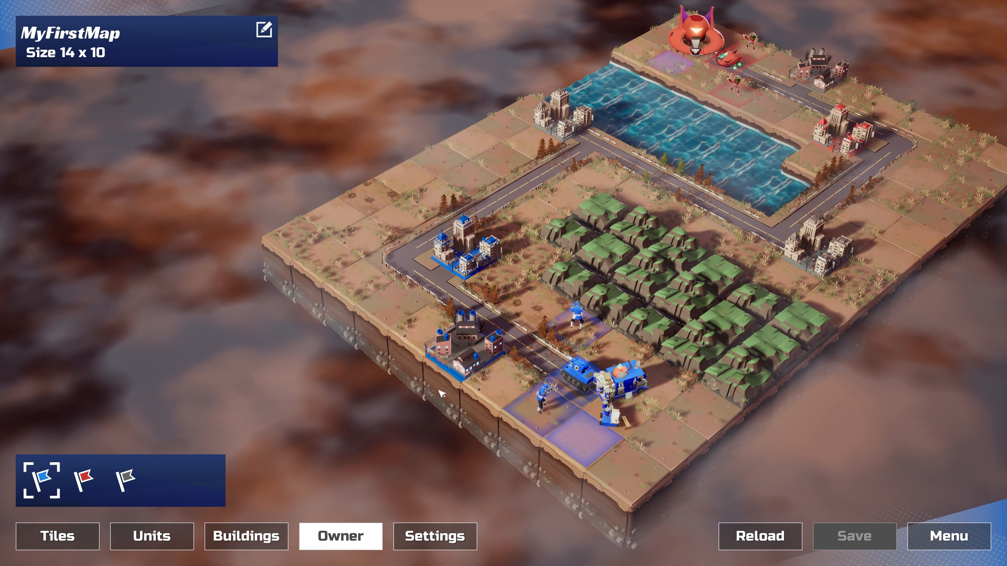
{"action": "left_click", "coordinate": [125, 480]}
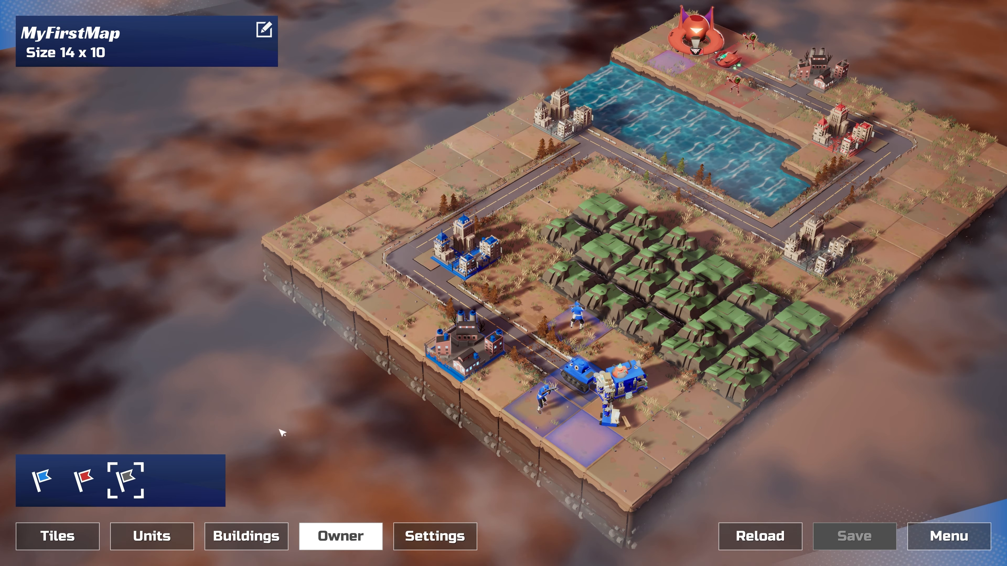
{"action": "left_click", "coordinate": [471, 359]}
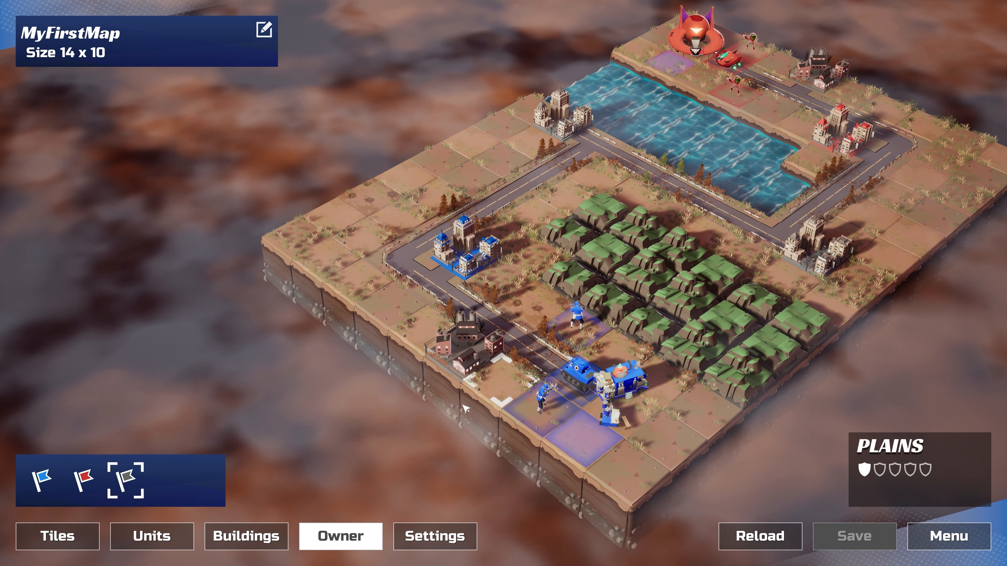
Paint Forest tiles between the mountains and the river road and across the plains outside the road beyond the red city
{"action": "left_click", "coordinate": [68, 539]}
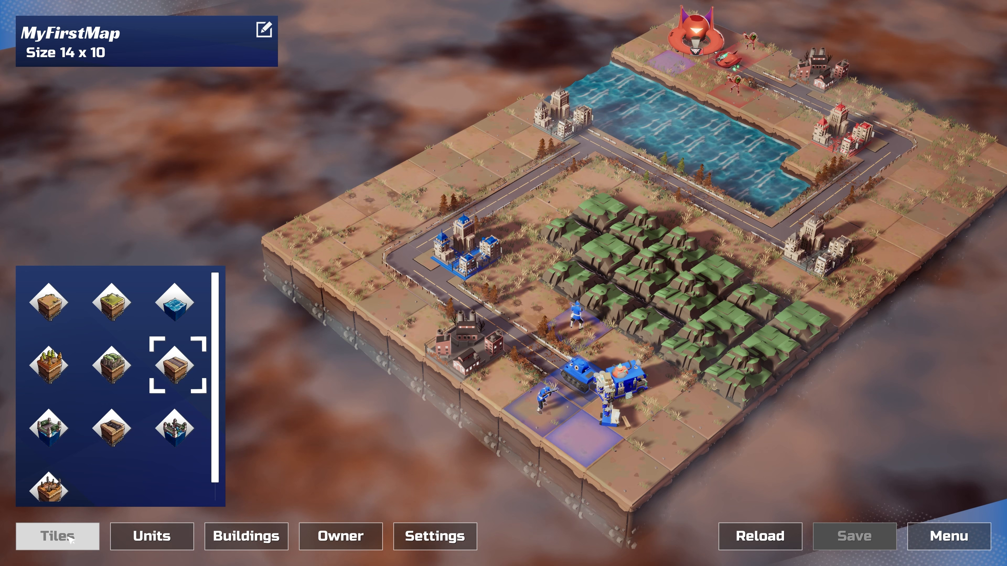
{"action": "left_click", "coordinate": [48, 370]}
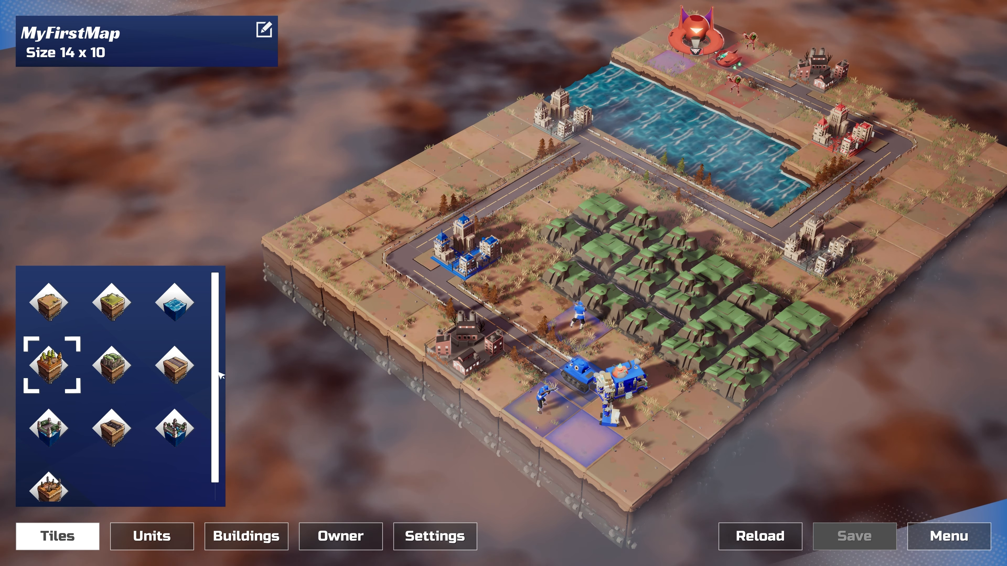
{"action": "left_click", "coordinate": [615, 181]}
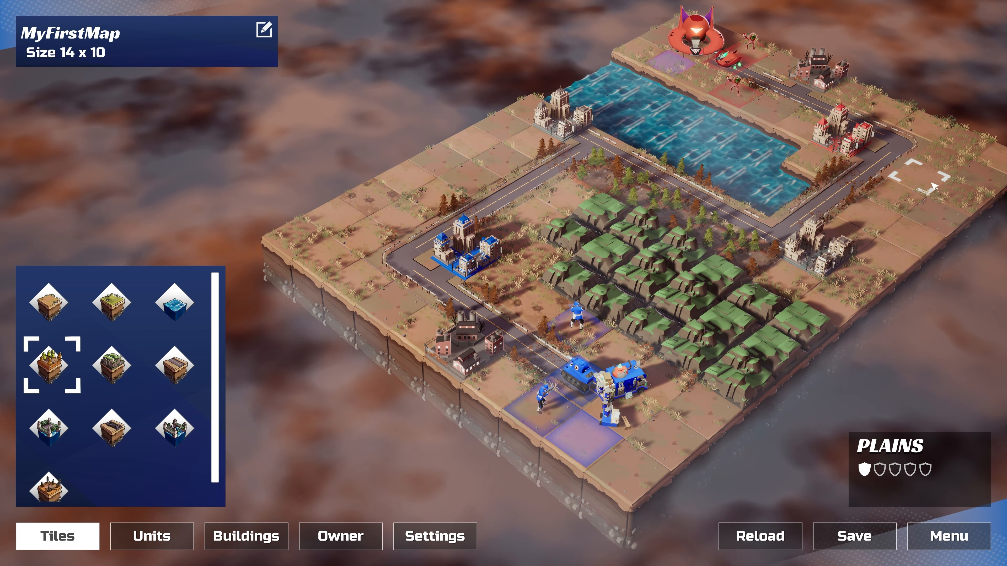
{"action": "left_click", "coordinate": [912, 209]}
{"action": "left_click", "coordinate": [879, 217]}
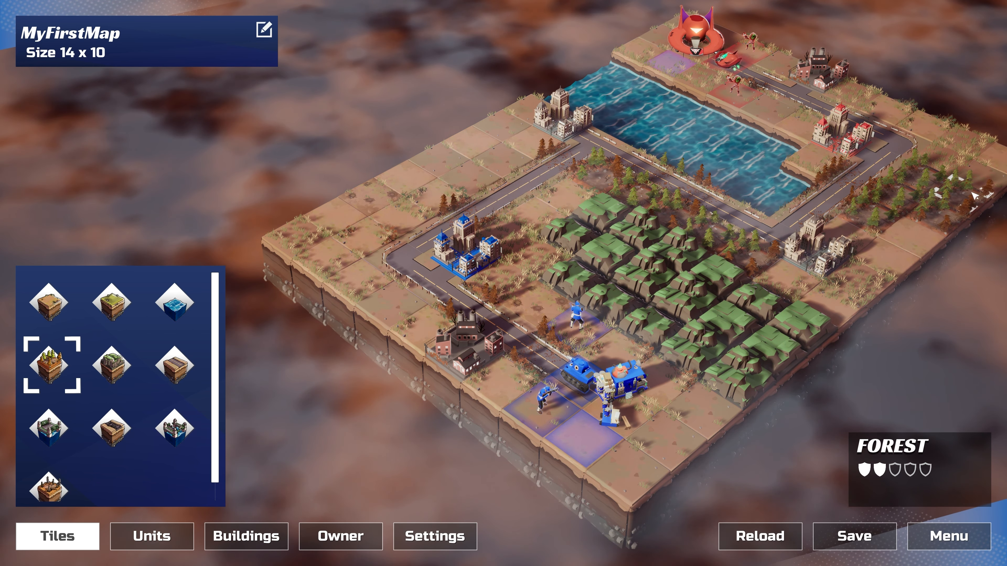
{"action": "left_click", "coordinate": [981, 181]}
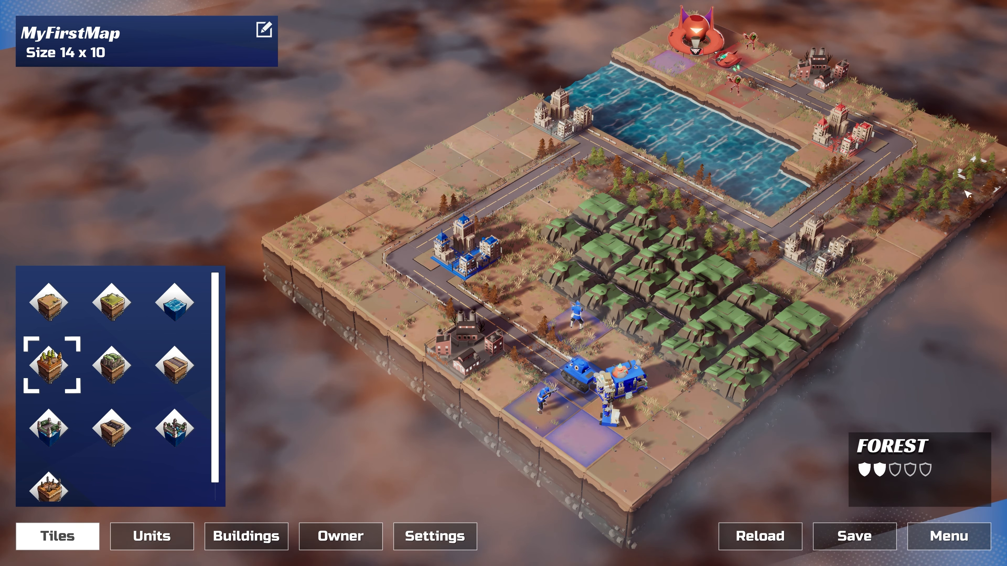
Add two Forest patches on the plains along the map edge outside the road between the blue city and the river
{"action": "left_click", "coordinate": [431, 187]}
{"action": "left_click", "coordinate": [374, 194]}
{"action": "right_click", "coordinate": [432, 194]}
{"action": "left_click", "coordinate": [479, 178]}
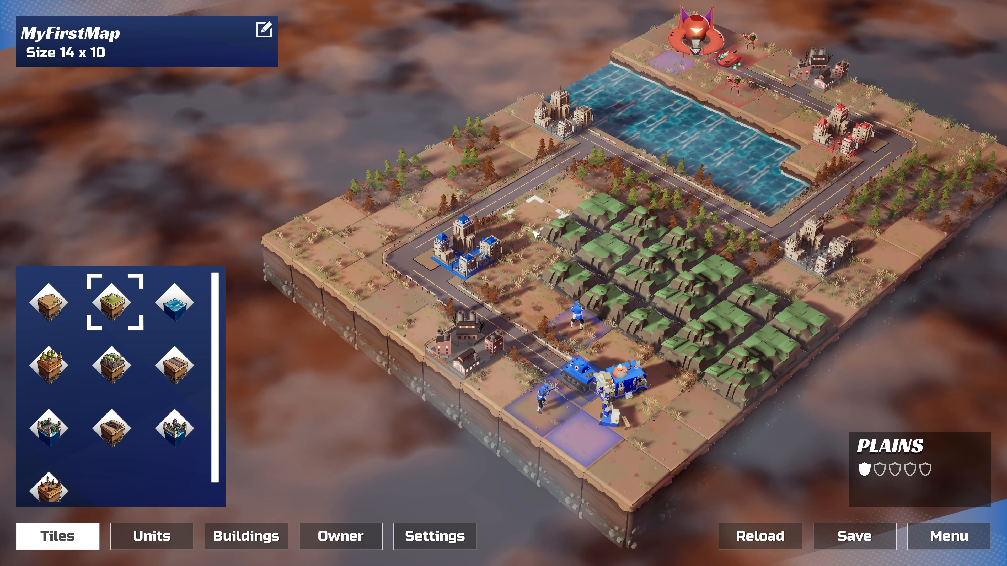
Place green grass tiles between the blue city and the mountains, outside the road near the blue industry, and along the red HQ's road
{"action": "left_click", "coordinate": [524, 237]}
{"action": "left_click", "coordinate": [519, 257]}
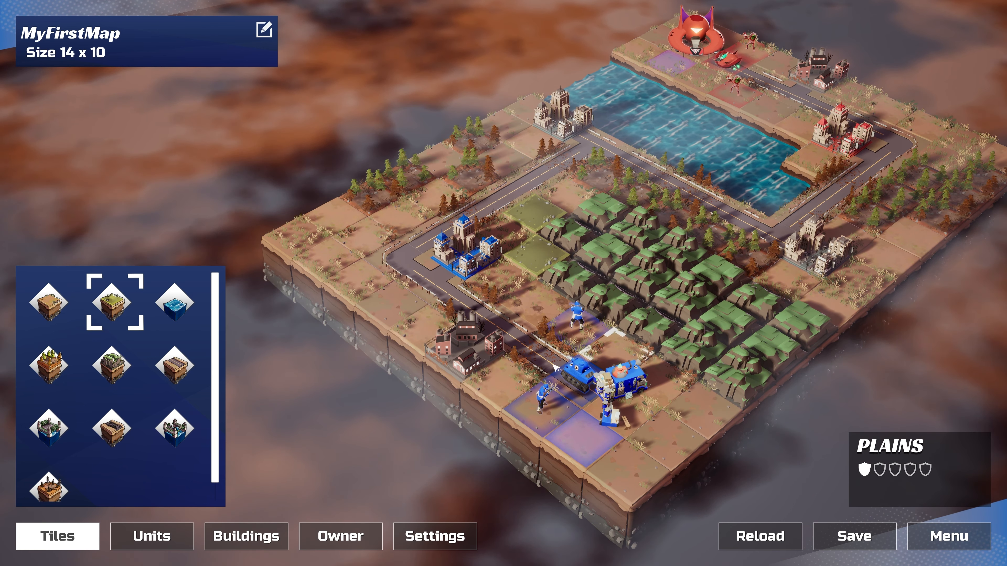
{"action": "left_click", "coordinate": [393, 302]}
{"action": "left_click", "coordinate": [779, 64]}
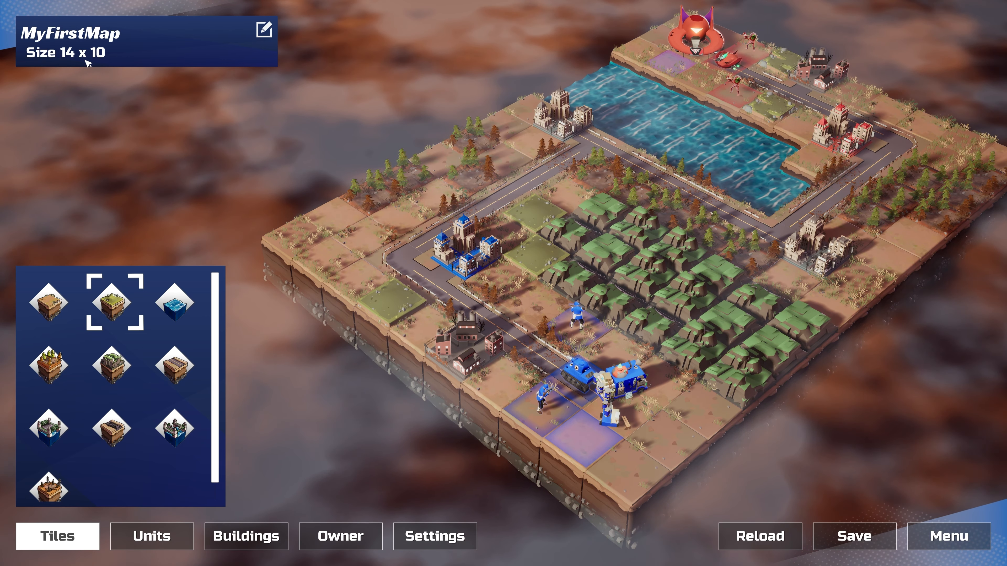
Set the map's atmosphere to EndGame in the map settings
{"action": "left_click", "coordinate": [103, 41]}
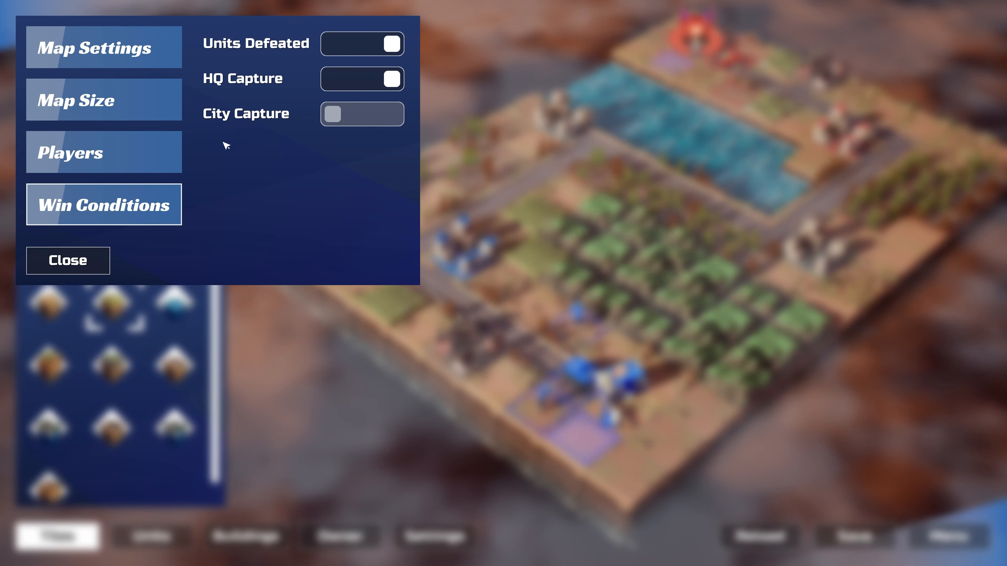
{"action": "left_click", "coordinate": [68, 266]}
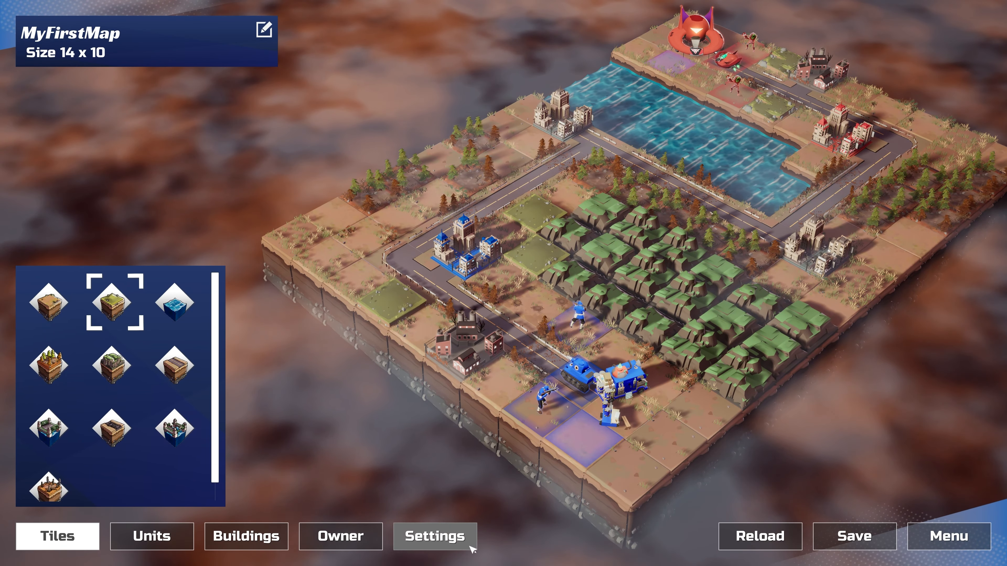
{"action": "left_click", "coordinate": [91, 29]}
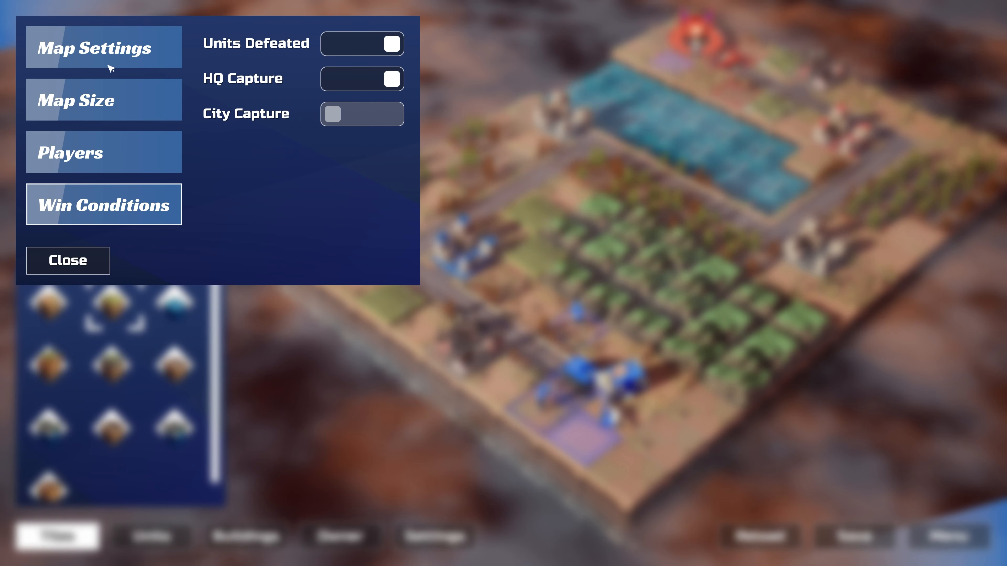
{"action": "left_click", "coordinate": [107, 40]}
{"action": "left_click", "coordinate": [417, 194]}
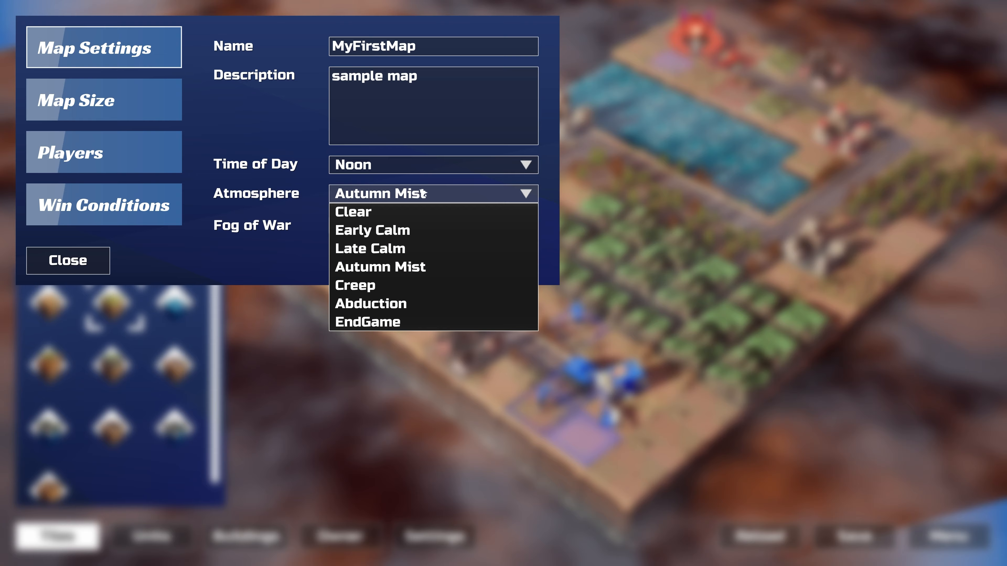
{"action": "left_click", "coordinate": [440, 321]}
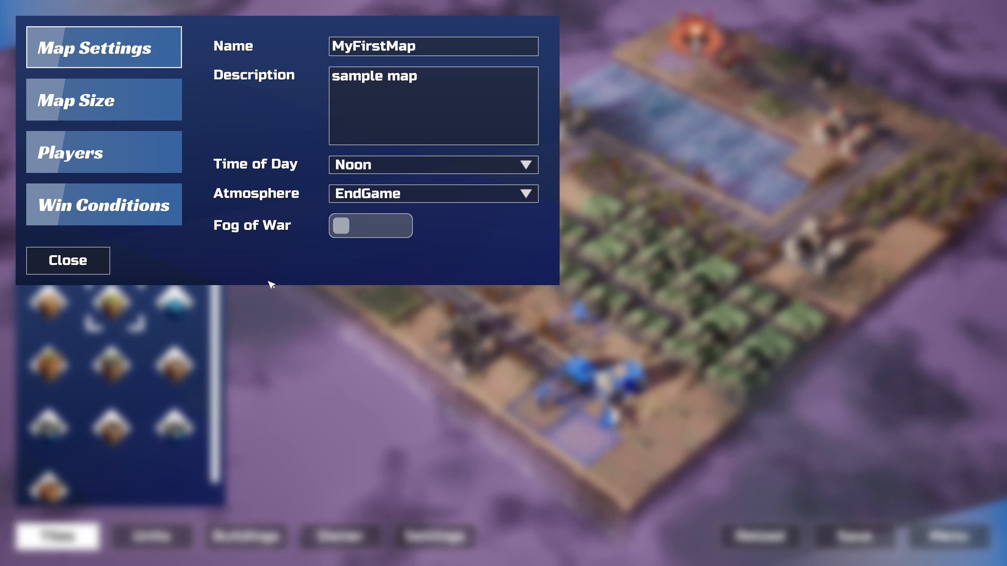
{"action": "left_click", "coordinate": [67, 261]}
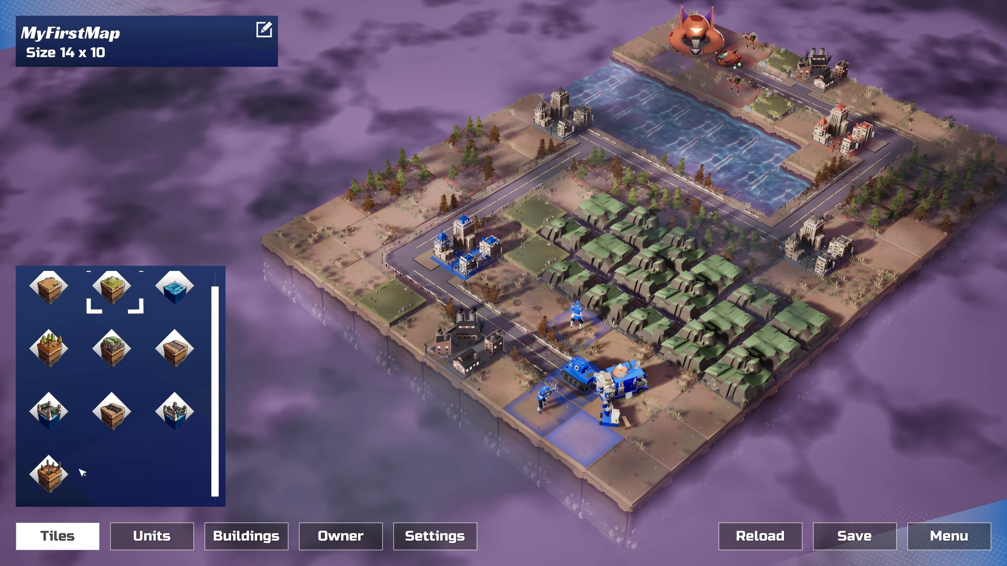
Paint burnt forest tiles beside the red HQ, around the mountains, behind the blue HQ and outside the road near both owned cities
{"action": "left_click", "coordinate": [79, 478]}
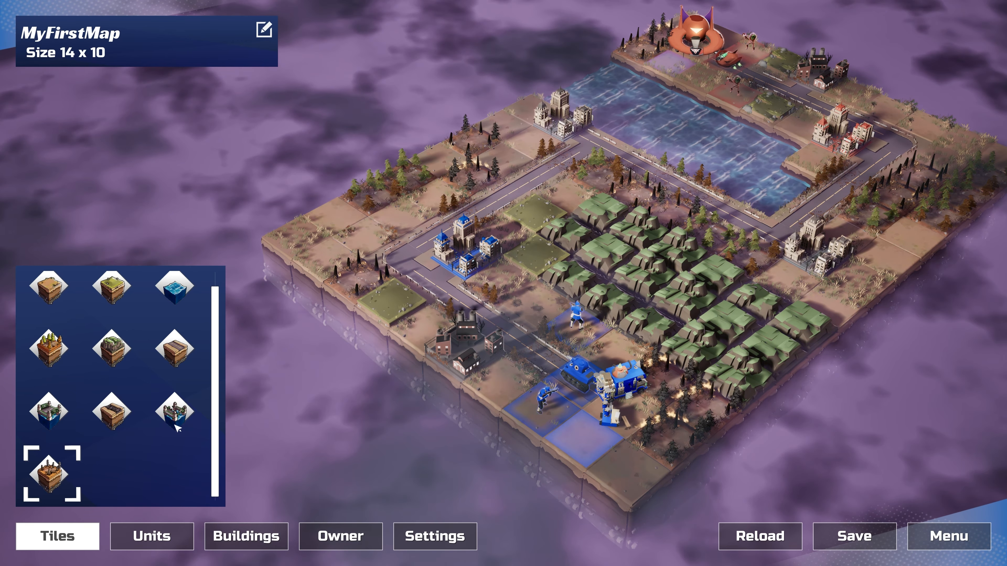
Place neutral ruined cities outside the road corners near the blue and red cities, and a ruined bridge tile on the river road
{"action": "left_click", "coordinate": [262, 536]}
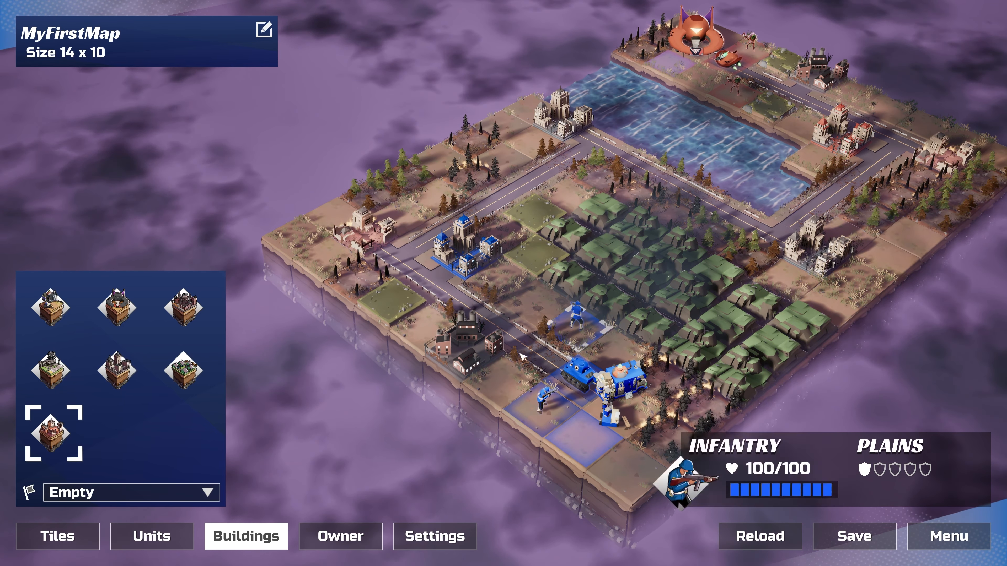
{"action": "left_click", "coordinate": [75, 538]}
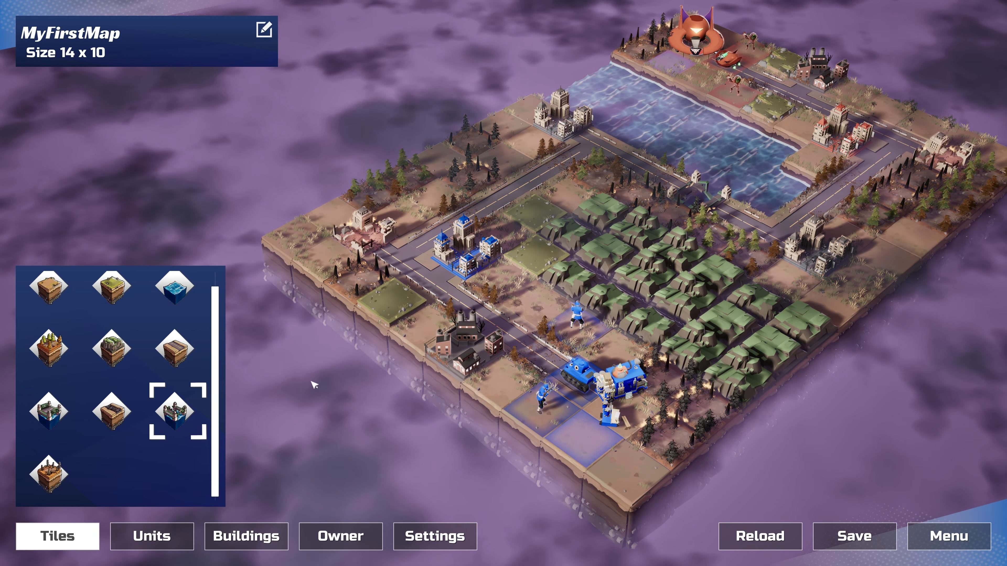
Try placing a neutral Airport outside the road between the blue city and the river
{"action": "left_click", "coordinate": [57, 541]}
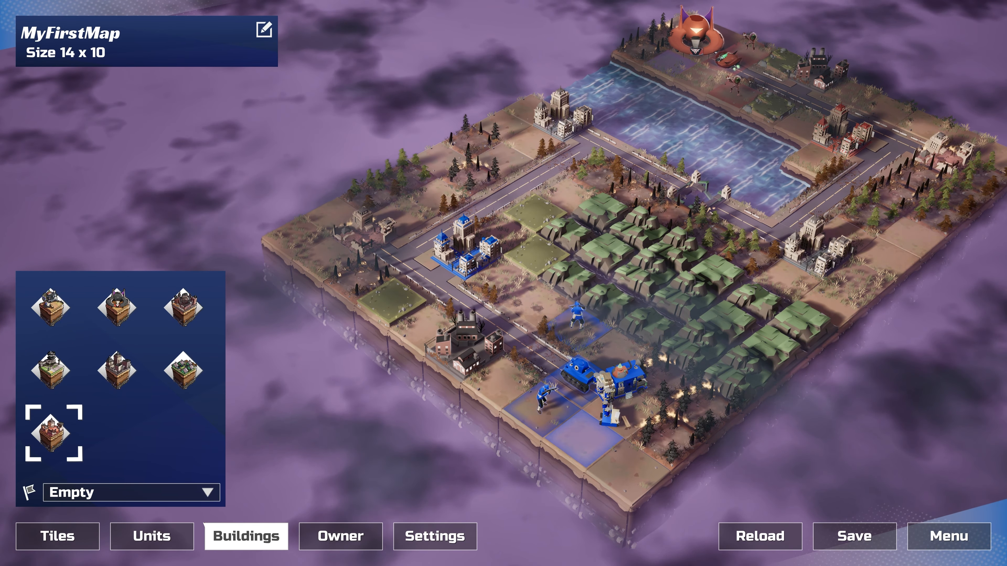
{"action": "left_click", "coordinate": [47, 374]}
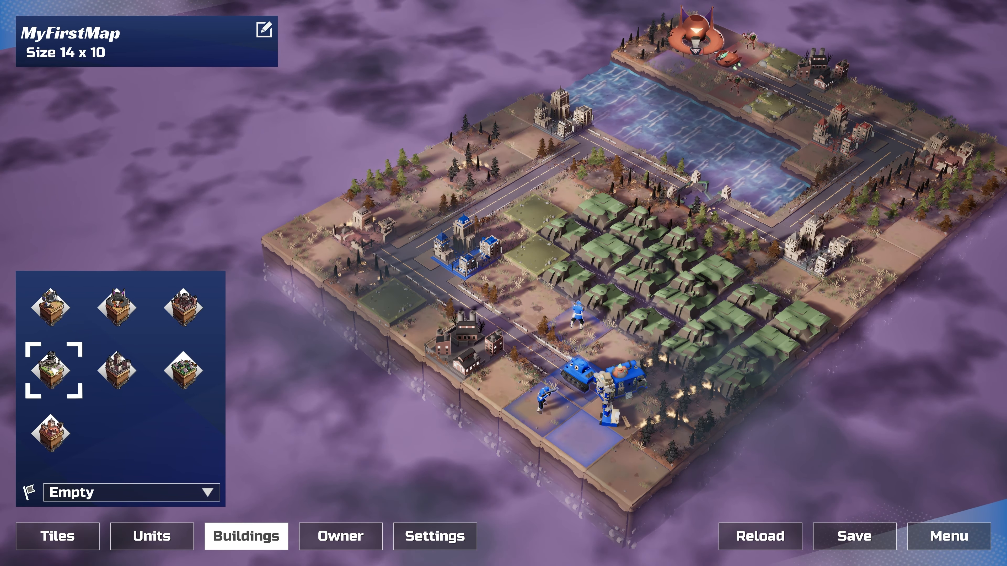
{"action": "left_click", "coordinate": [183, 307]}
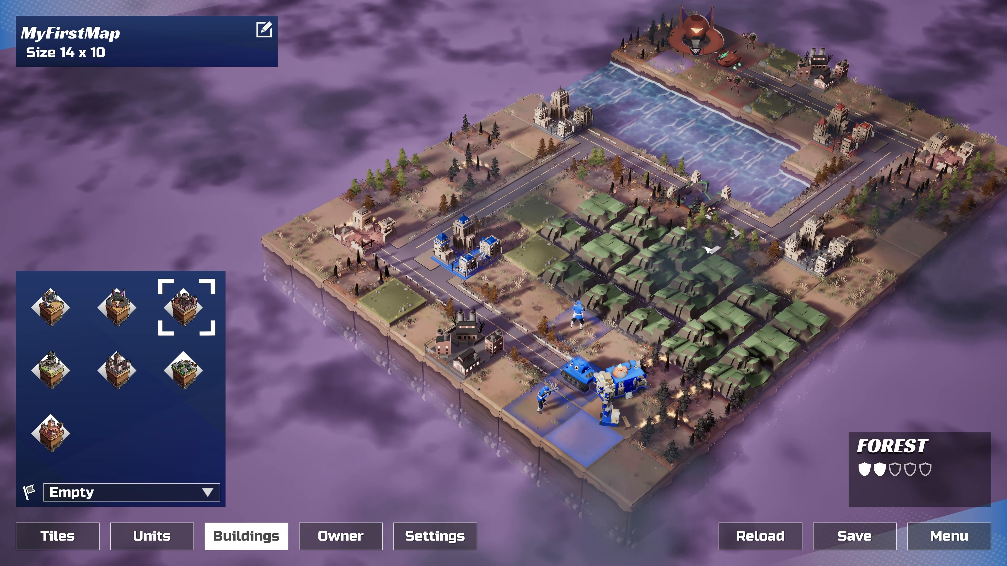
{"action": "left_click", "coordinate": [51, 370]}
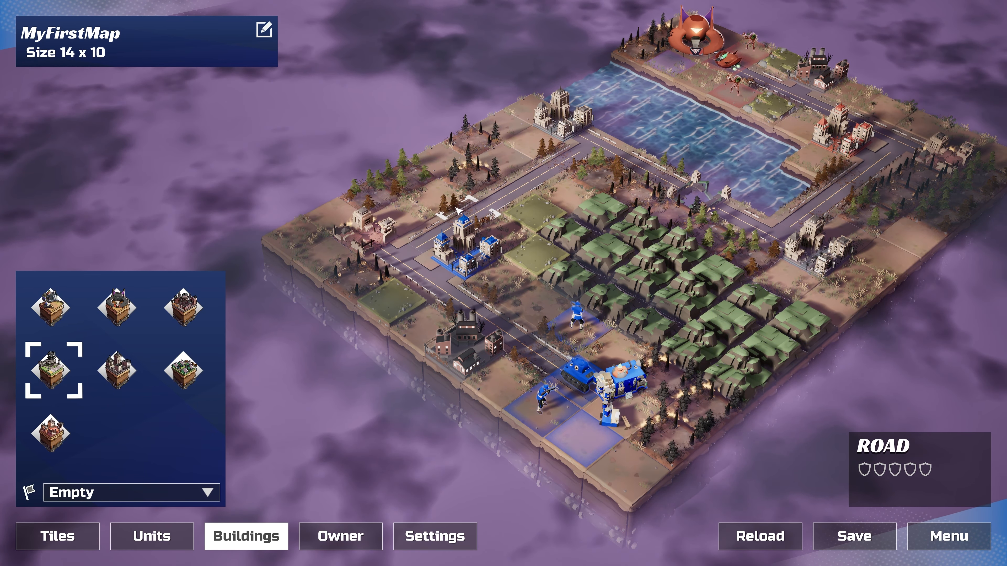
{"action": "left_click", "coordinate": [441, 212]}
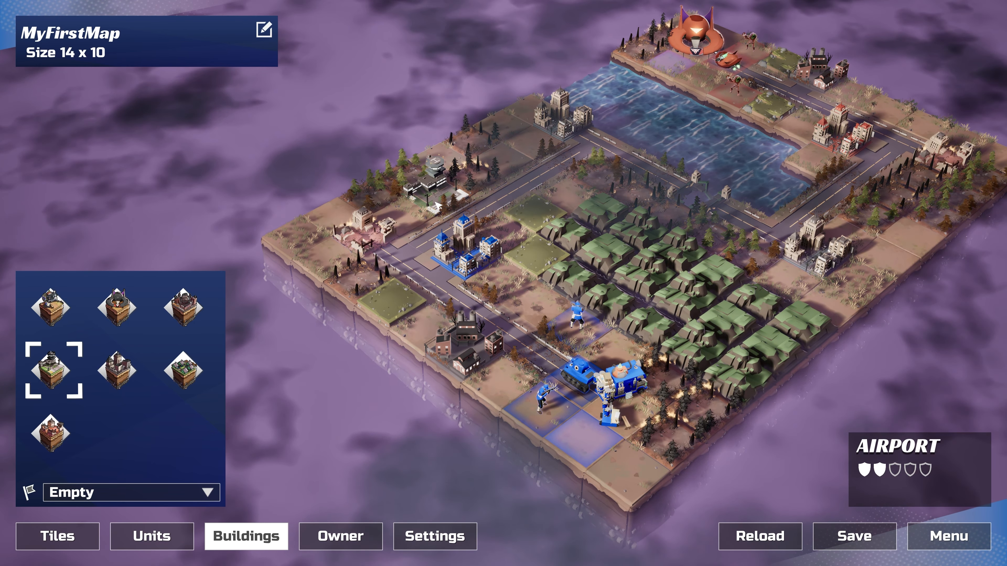
Try placing two different Player 2 Mars units on the neutral industry near the blue HQ
{"action": "left_click", "coordinate": [152, 536]}
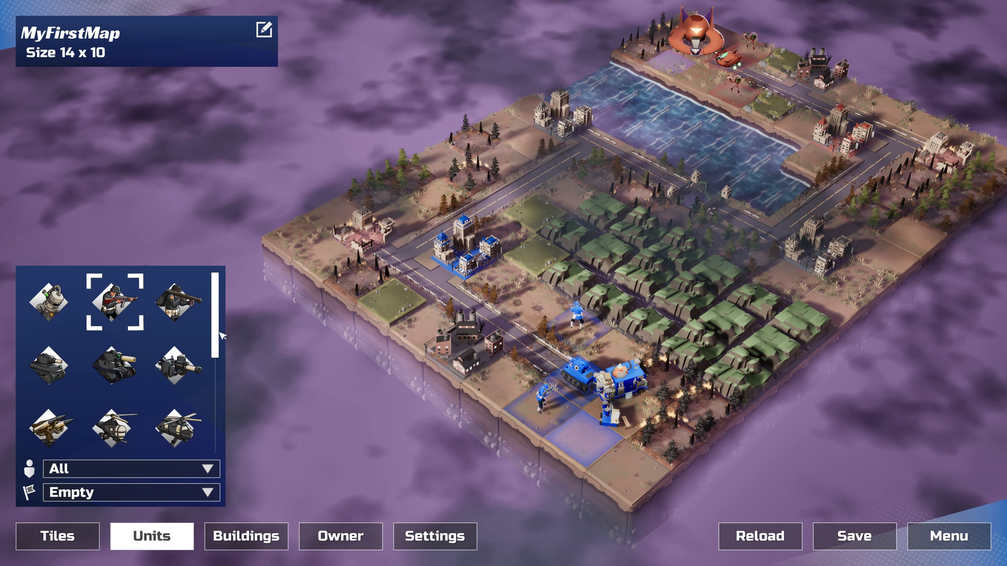
{"action": "scroll", "coordinate": [221, 335], "scroll_direction": "down", "scroll_amount": 1}
{"action": "left_click", "coordinate": [115, 394]}
{"action": "left_click", "coordinate": [100, 492]}
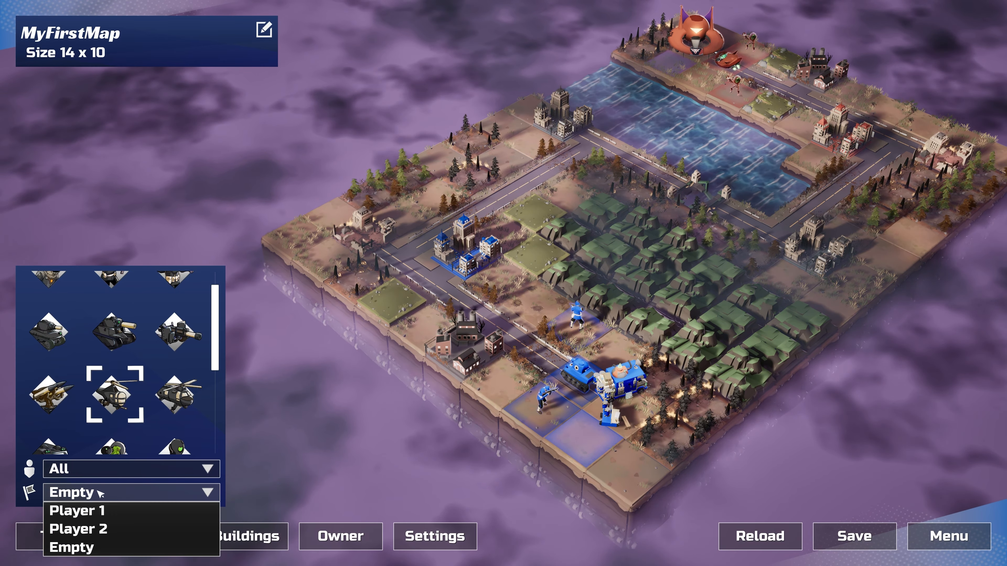
{"action": "left_click", "coordinate": [78, 530]}
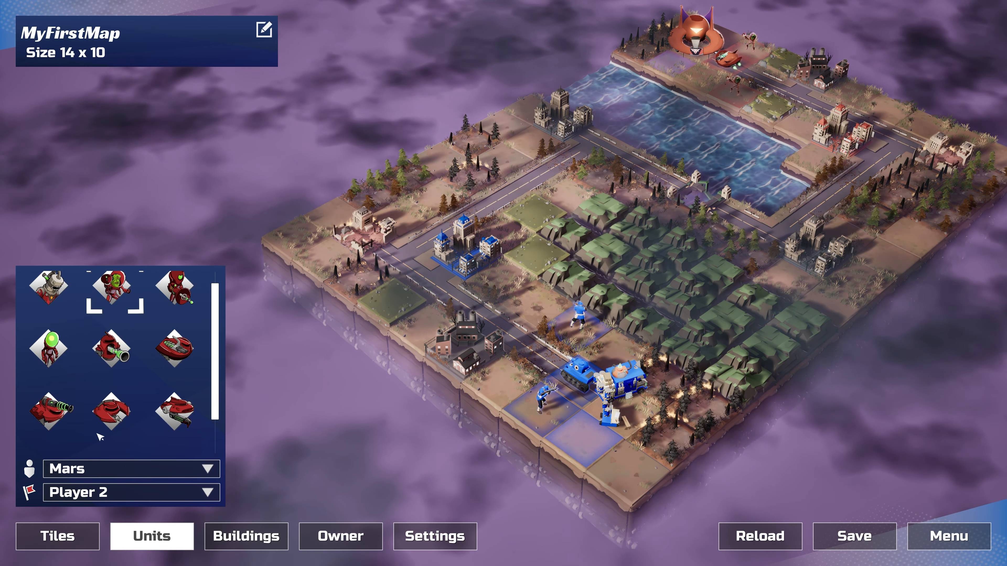
{"action": "left_click", "coordinate": [465, 304]}
{"action": "right_click", "coordinate": [465, 303]}
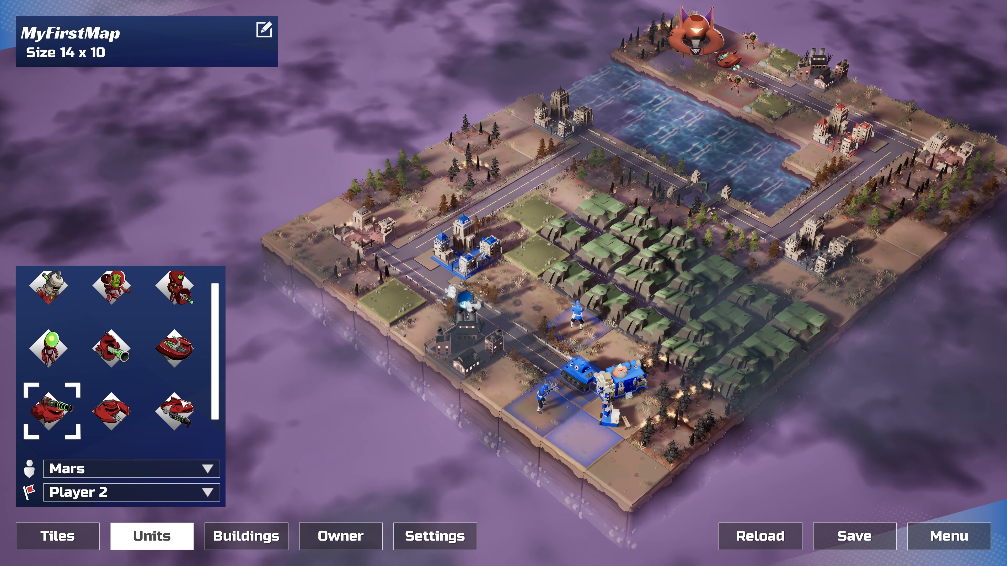
{"action": "left_click", "coordinate": [175, 411]}
{"action": "left_click", "coordinate": [465, 304]}
{"action": "right_click", "coordinate": [465, 304]}
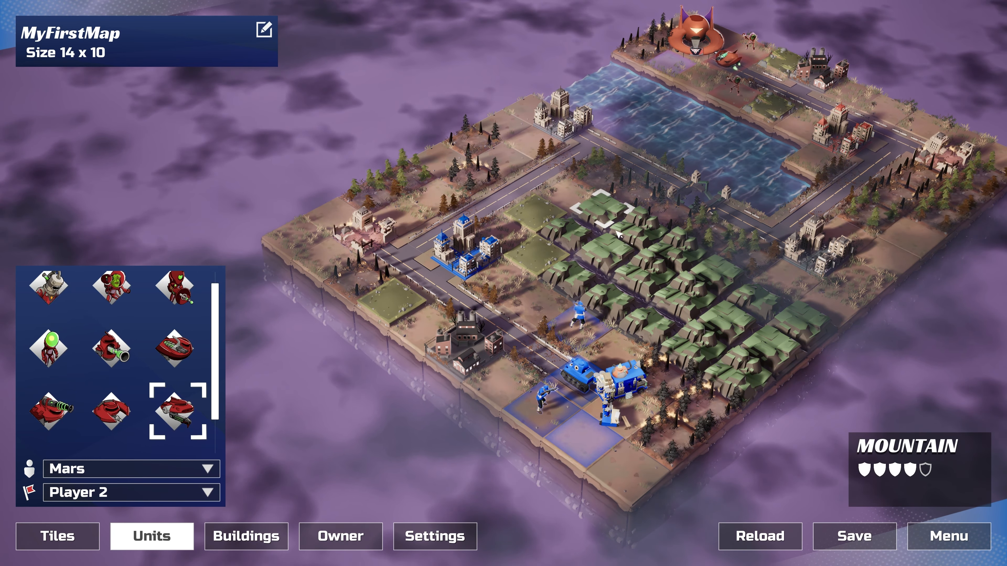
Save the map and launch it in Quickplay
{"action": "left_click", "coordinate": [60, 542]}
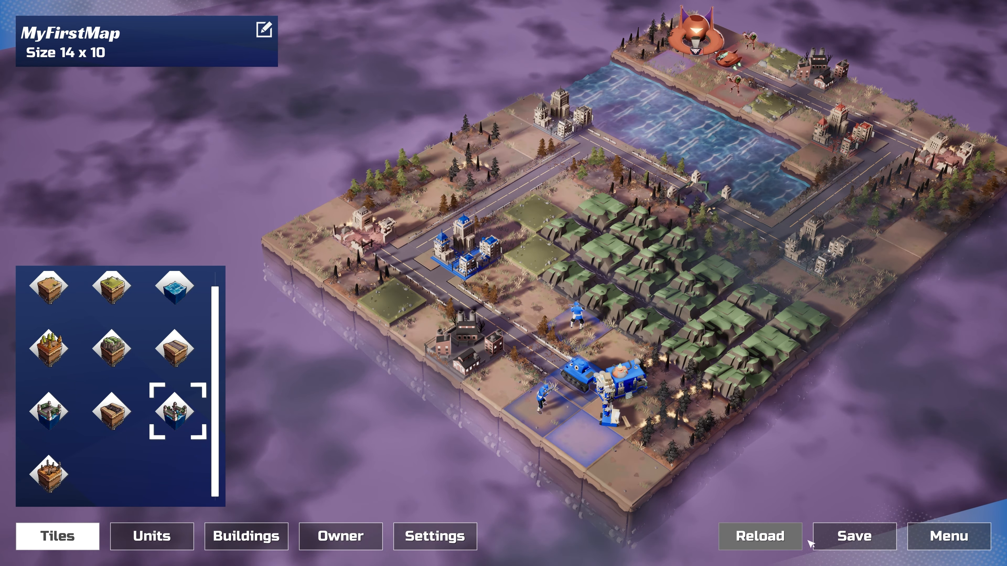
{"action": "left_click", "coordinate": [858, 538]}
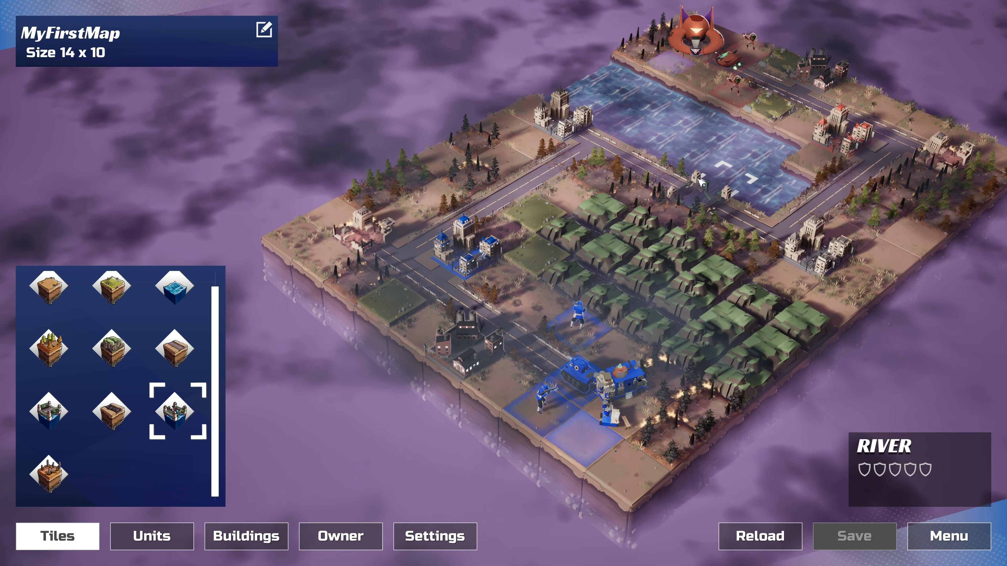
{"action": "key", "text": "Escape"}
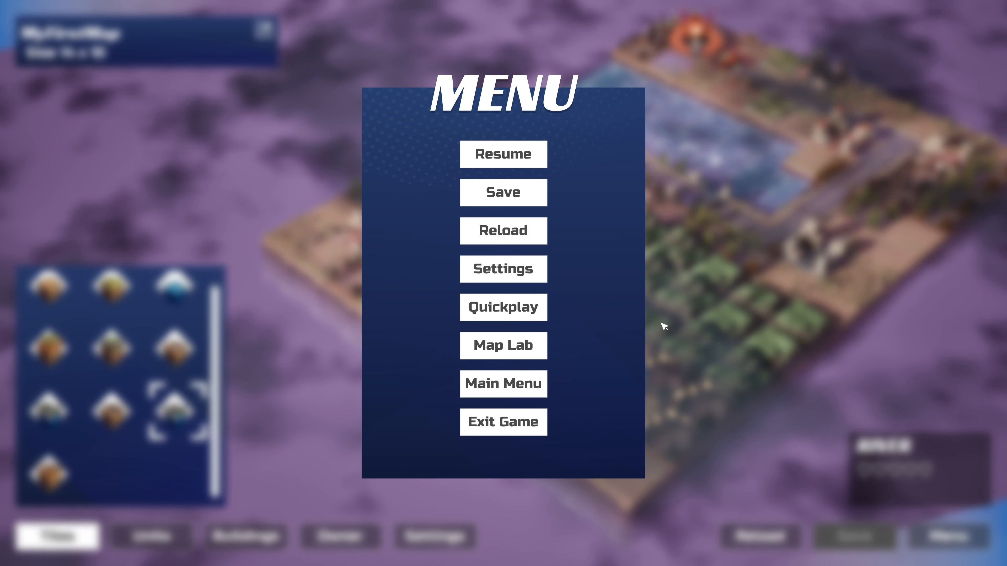
{"action": "left_click", "coordinate": [515, 163]}
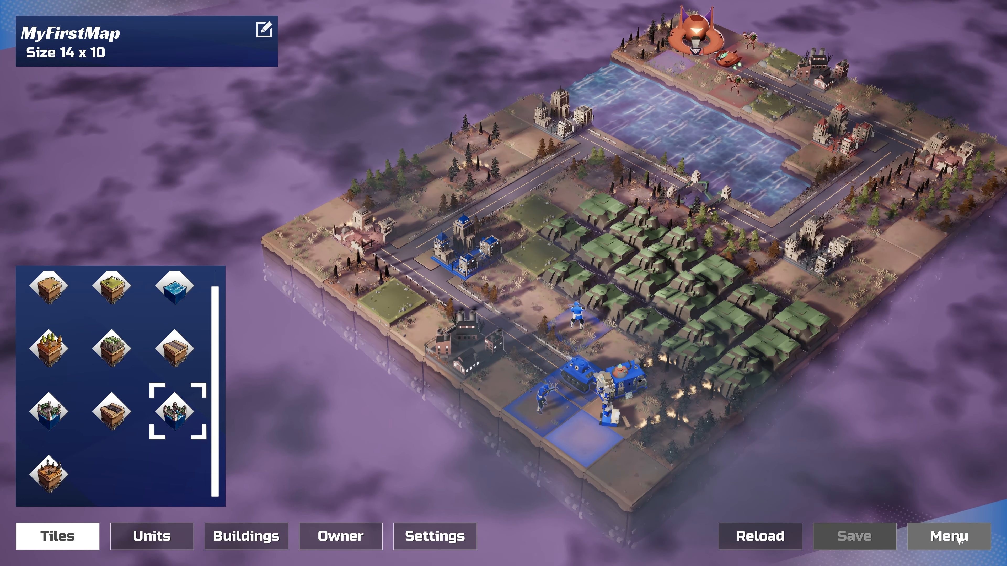
{"action": "left_click", "coordinate": [946, 536]}
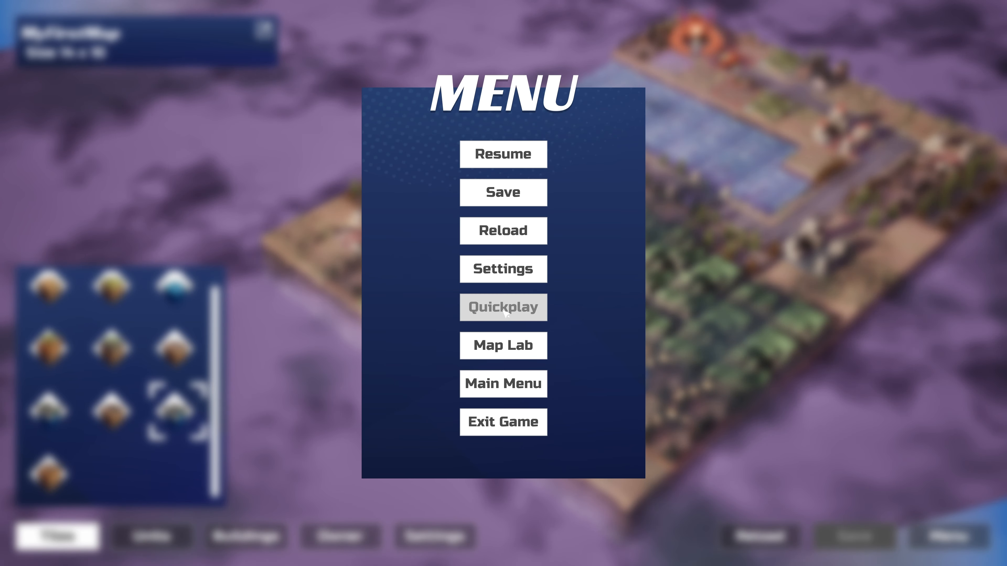
{"action": "left_click", "coordinate": [527, 316]}
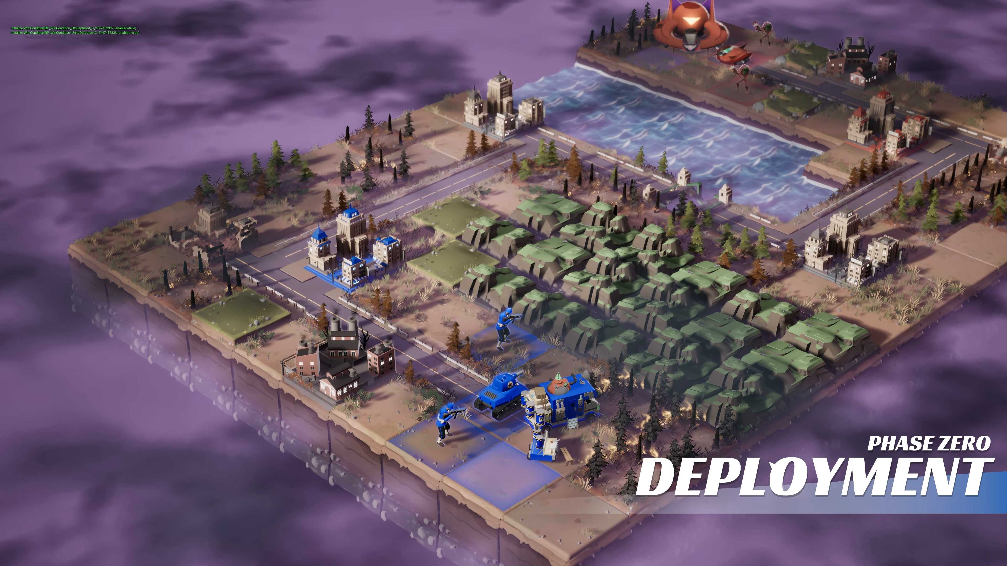
Choose Major Nia West as commander, deploy Seth and start the match
{"action": "left_click", "coordinate": [844, 504]}
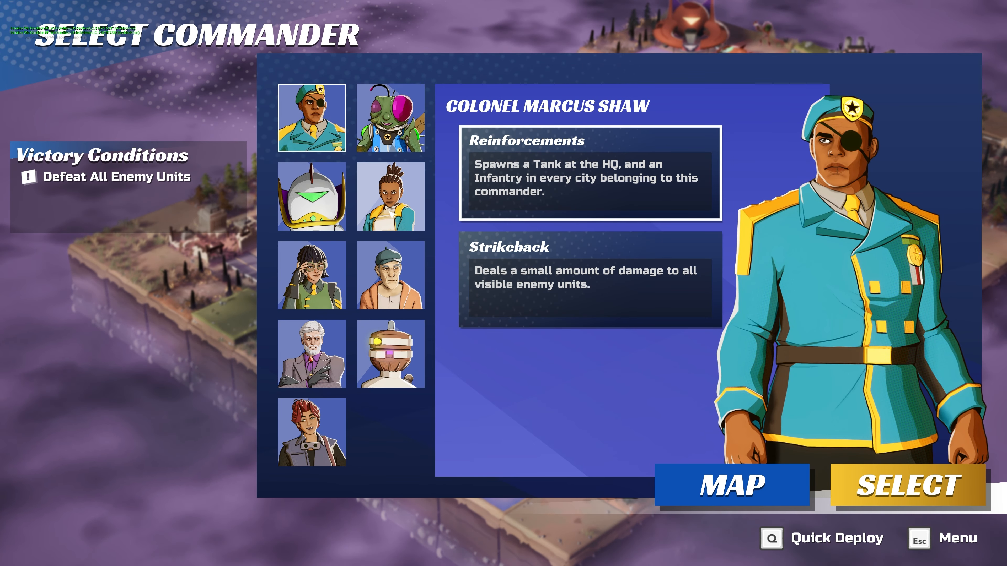
{"action": "left_click", "coordinate": [390, 196]}
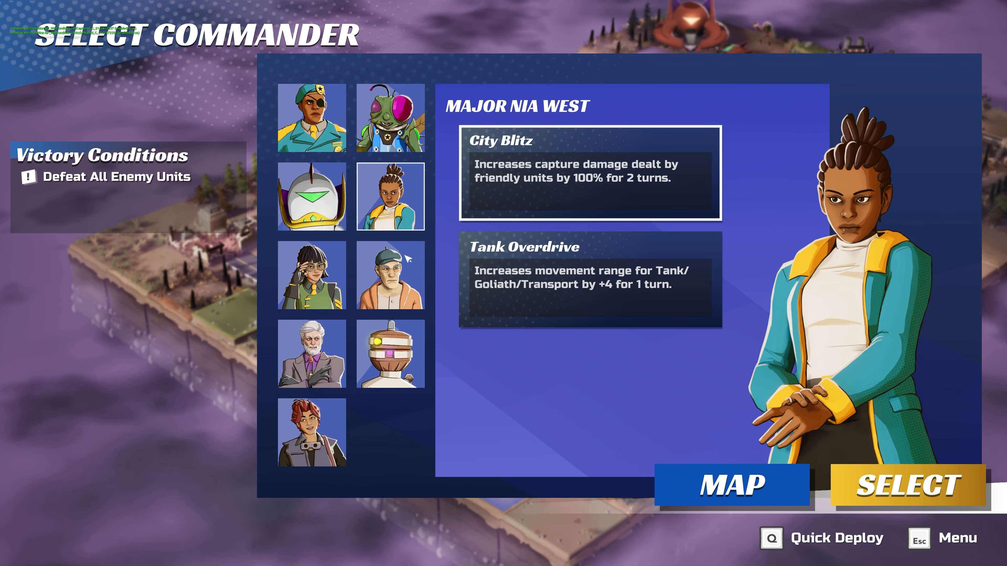
{"action": "left_click", "coordinate": [864, 496]}
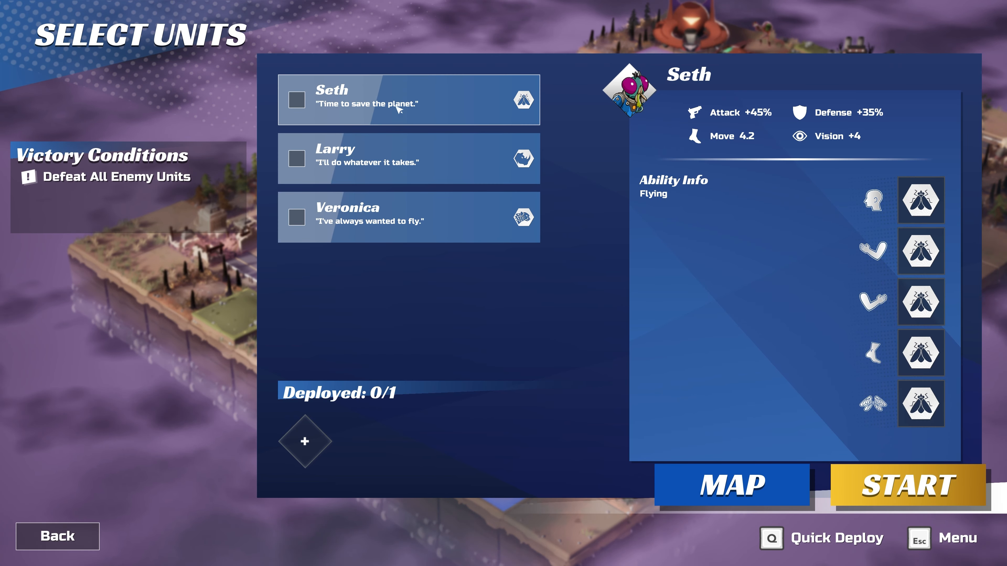
{"action": "left_click", "coordinate": [394, 97]}
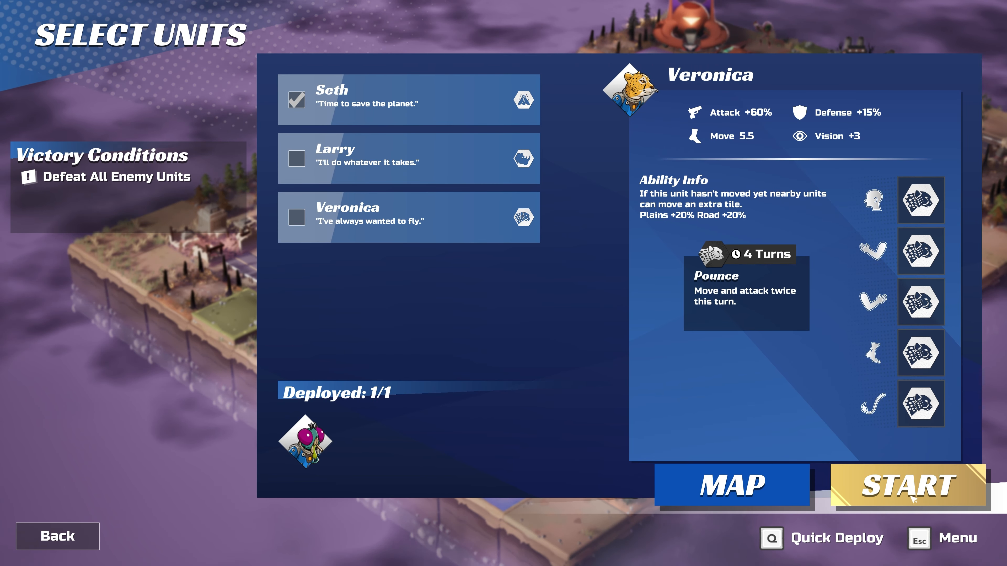
{"action": "left_click", "coordinate": [908, 486]}
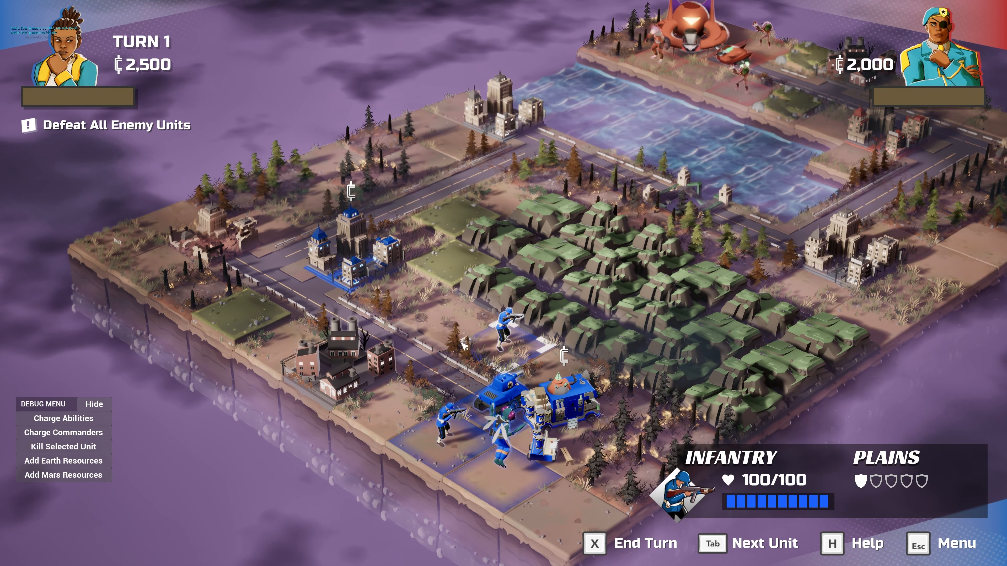
Move the infantry nearest the map edge onto the neutral industry by the blue HQ and capture it
{"action": "key", "text": "w"}
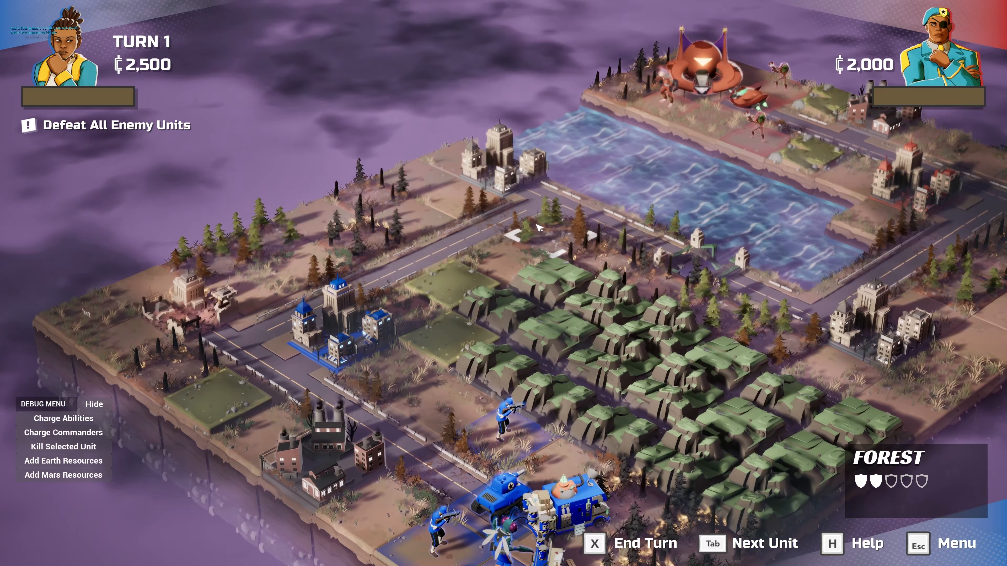
{"action": "key", "text": "d"}
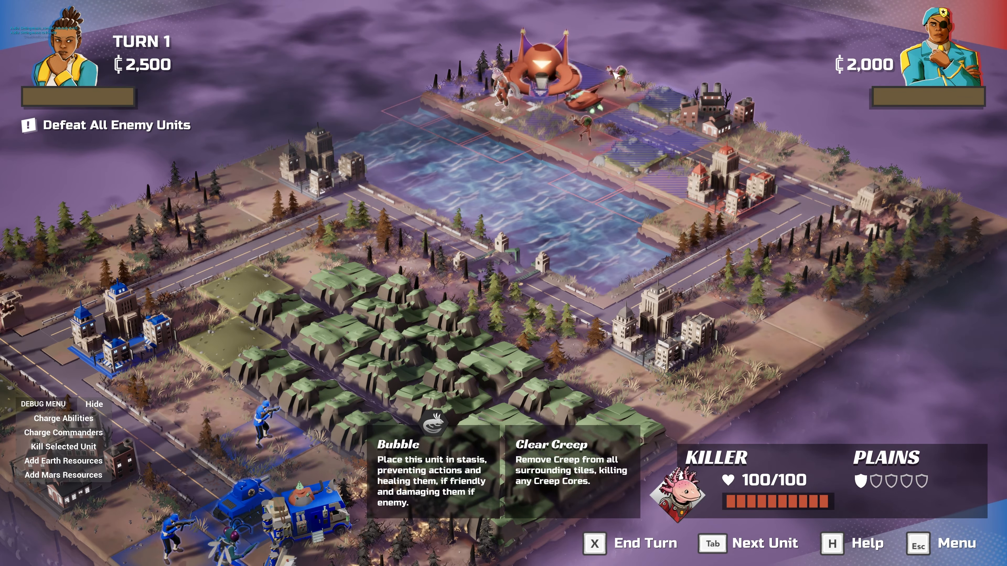
{"action": "key", "text": "s"}
{"action": "key", "text": "a"}
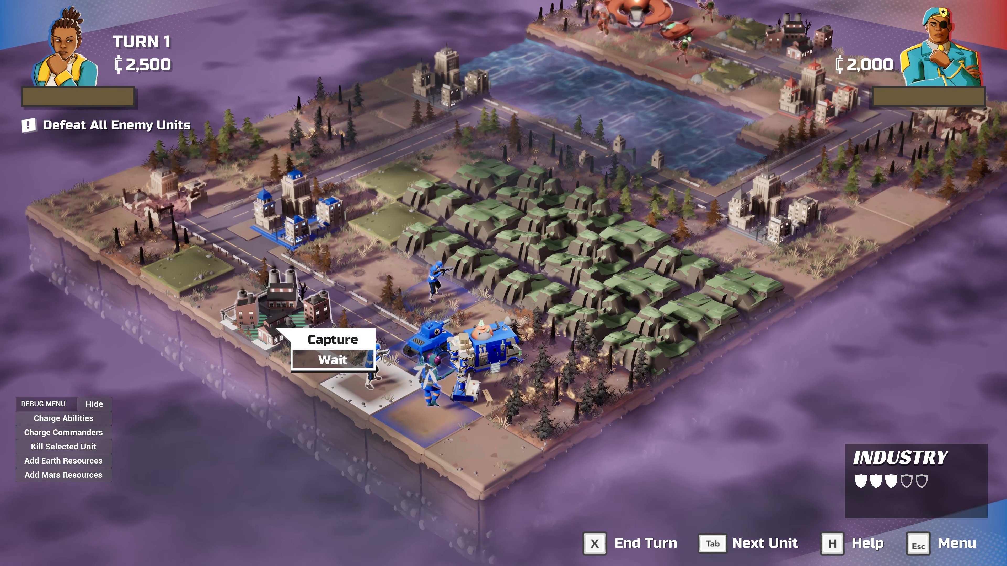
Check the movement range of the infantry beside the mountains, leave the match and return to the map editor
{"action": "key", "text": "Tab"}
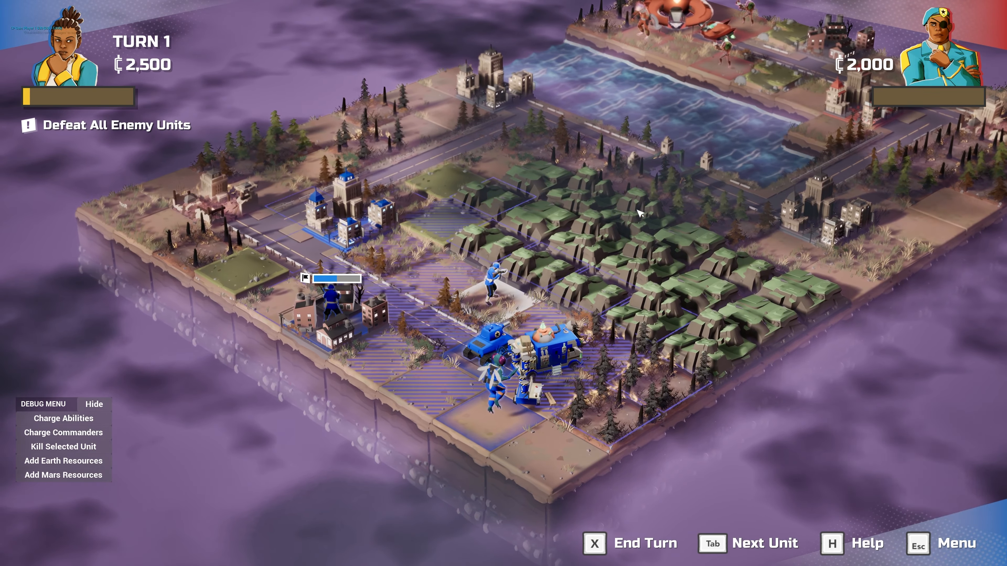
{"action": "key", "text": "w"}
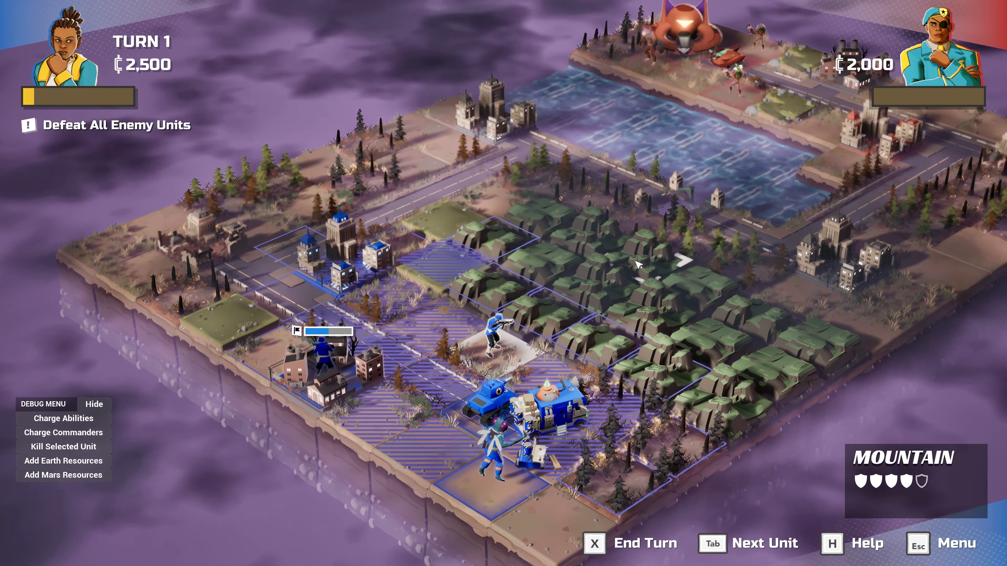
{"action": "key", "text": "d"}
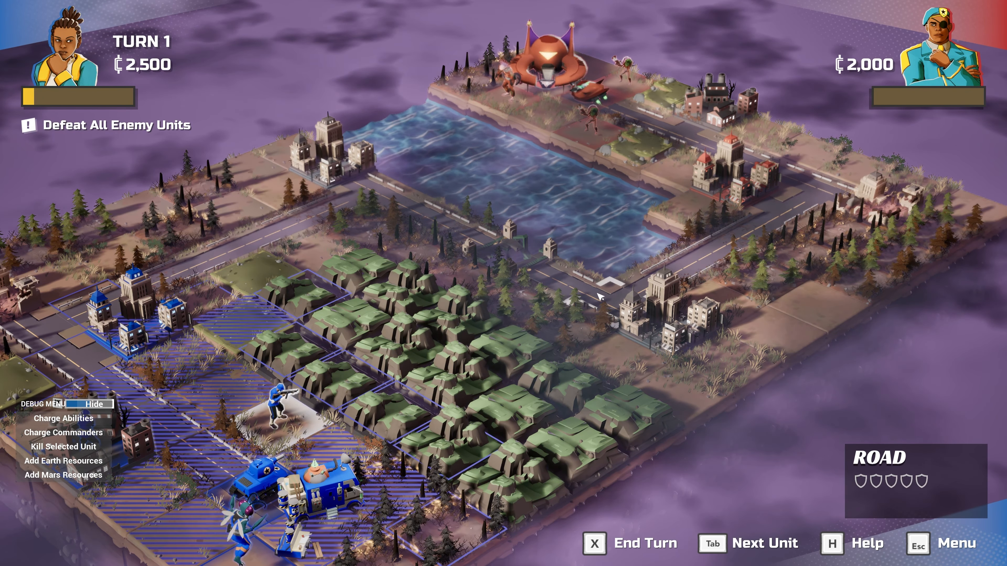
{"action": "key", "text": "Escape"}
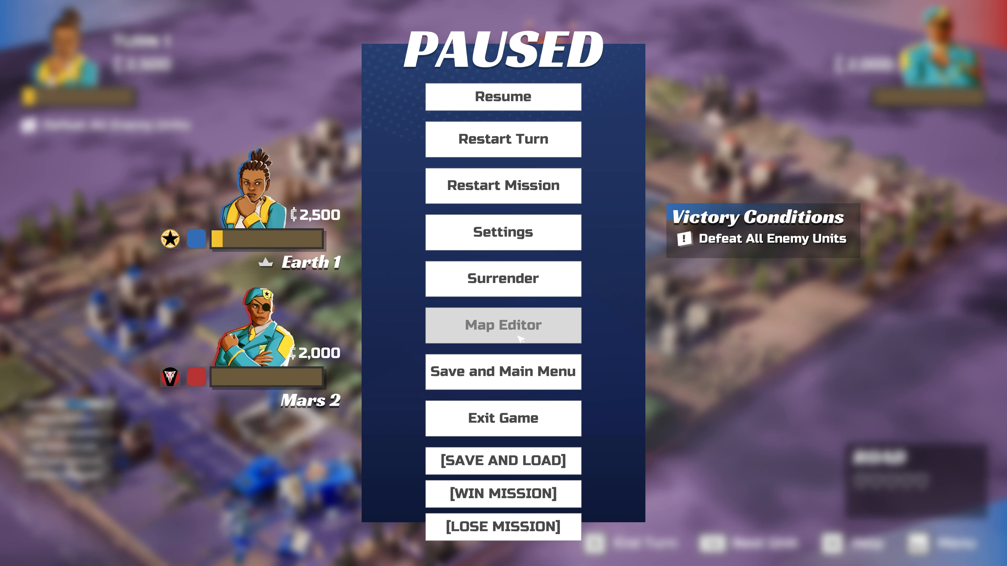
{"action": "left_click", "coordinate": [533, 329]}
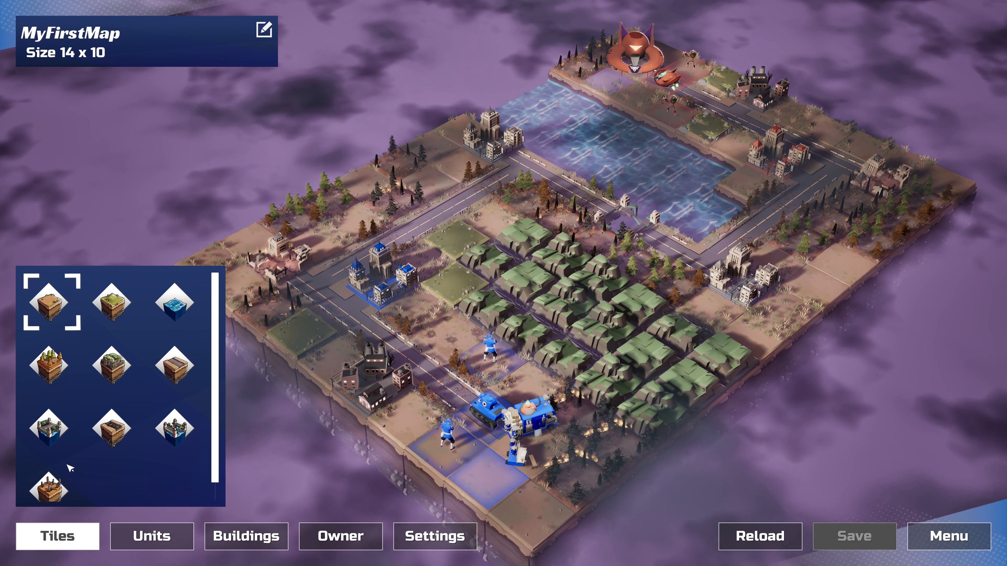
Place damaged road tiles over the ruined bridge and on the road sections near both HQs, and save the map
{"action": "left_click", "coordinate": [122, 432]}
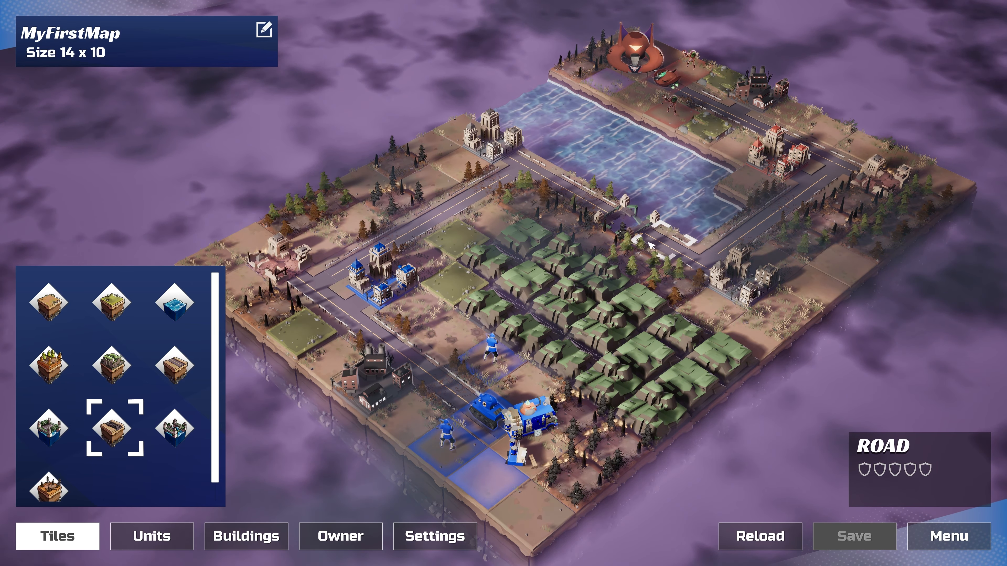
{"action": "left_click", "coordinate": [658, 240]}
{"action": "left_click", "coordinate": [625, 219]}
{"action": "left_click", "coordinate": [587, 199]}
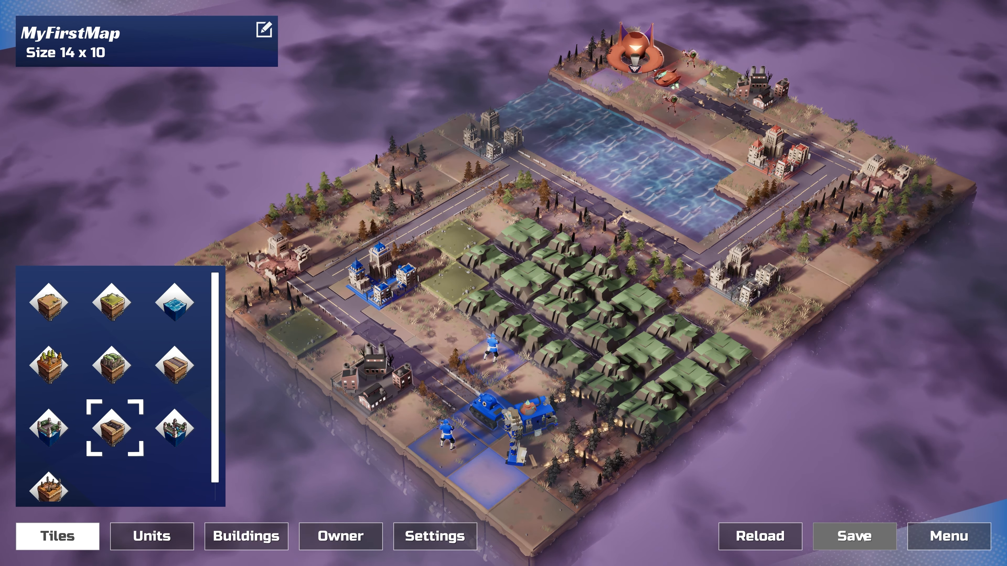
{"action": "left_click", "coordinate": [862, 538]}
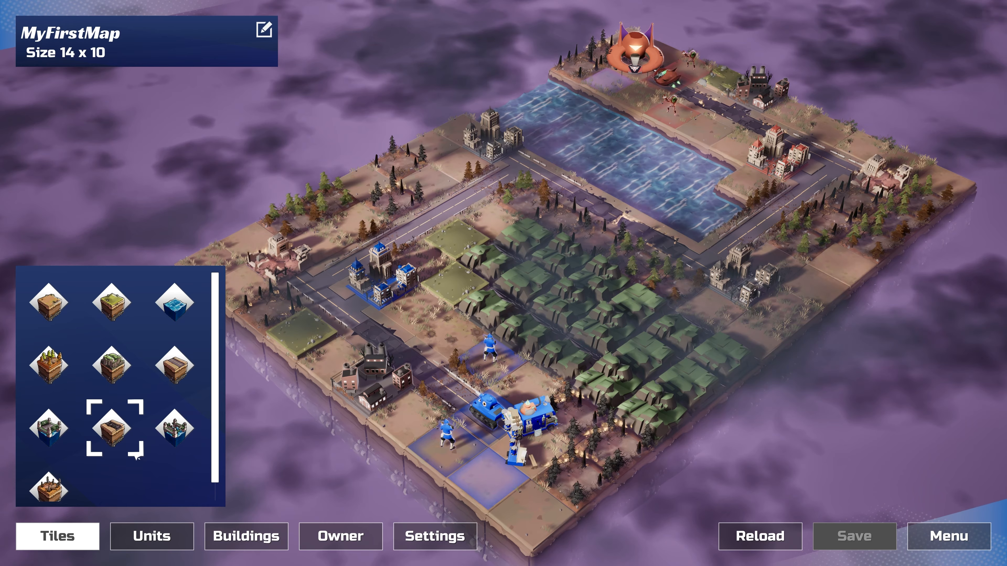
{"action": "left_click", "coordinate": [157, 538]}
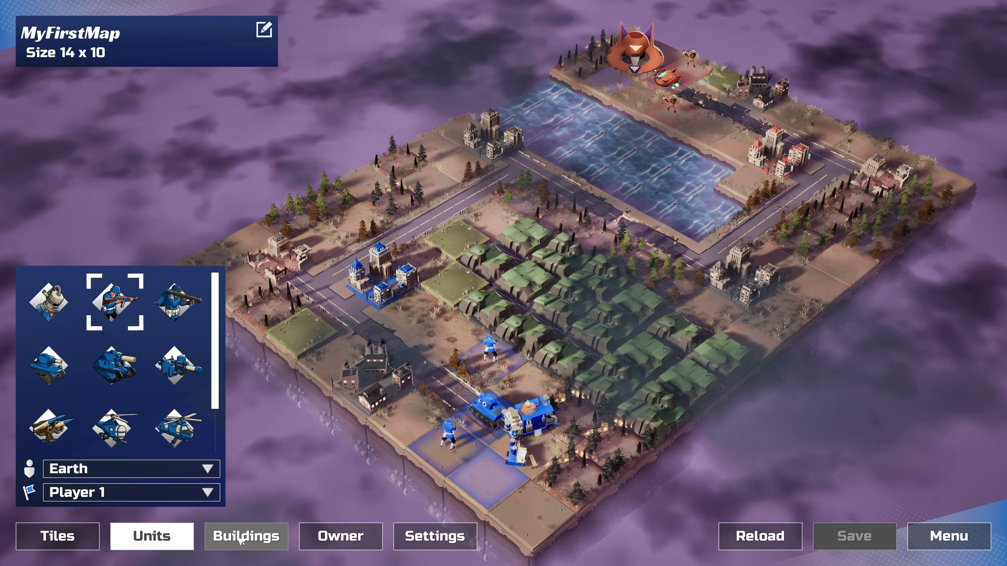
{"action": "left_click", "coordinate": [243, 540]}
{"action": "left_click", "coordinate": [339, 540]}
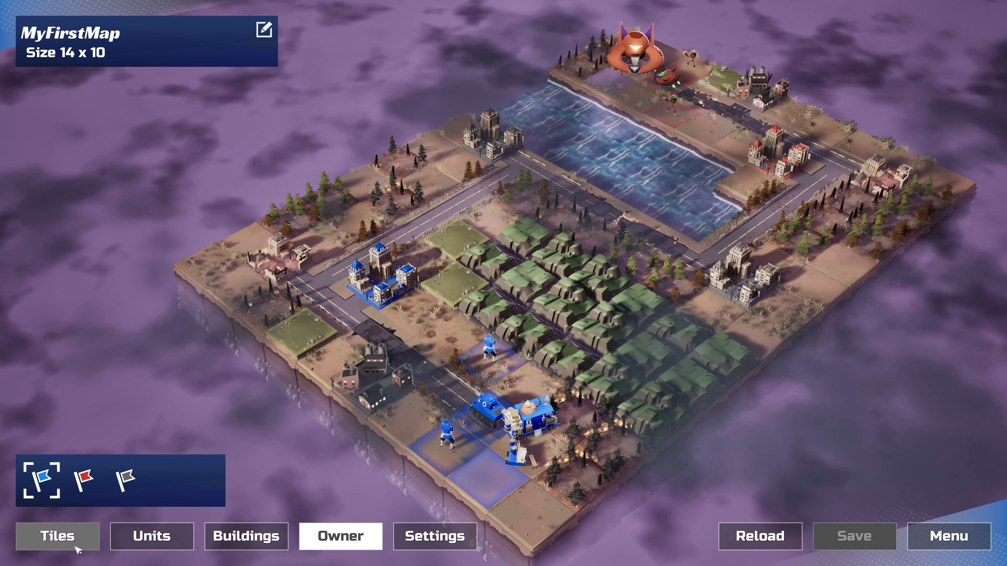
{"action": "left_click", "coordinate": [76, 548]}
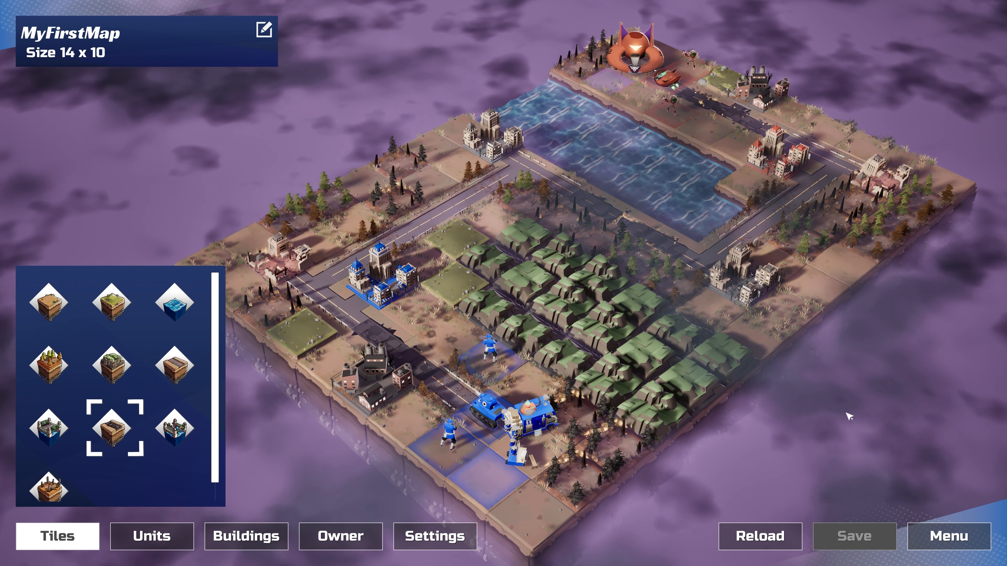
Leave the editor for the Map Lab and view the details of MyFirstMap
{"action": "key", "text": "Escape"}
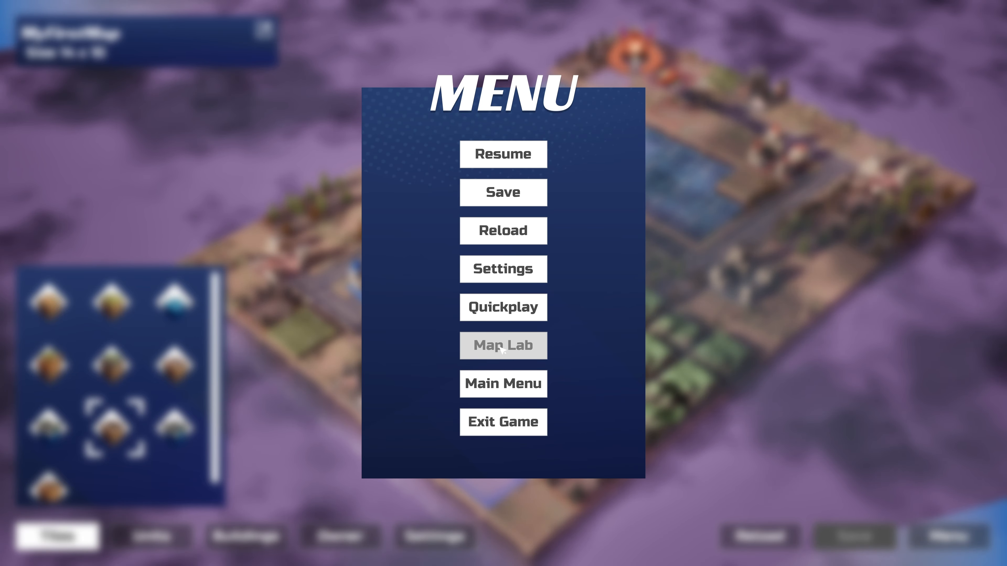
{"action": "left_click", "coordinate": [539, 343]}
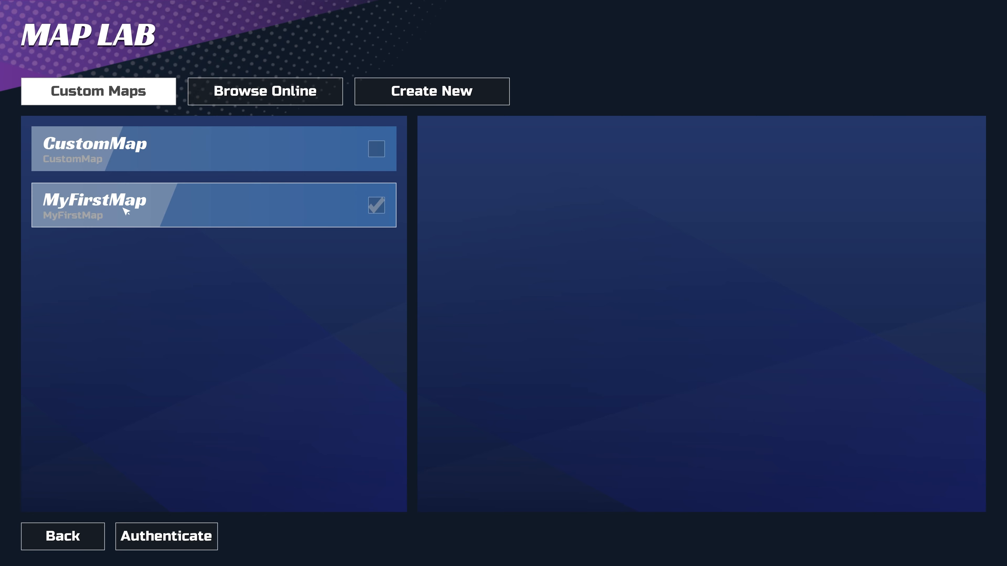
{"action": "left_click", "coordinate": [126, 210]}
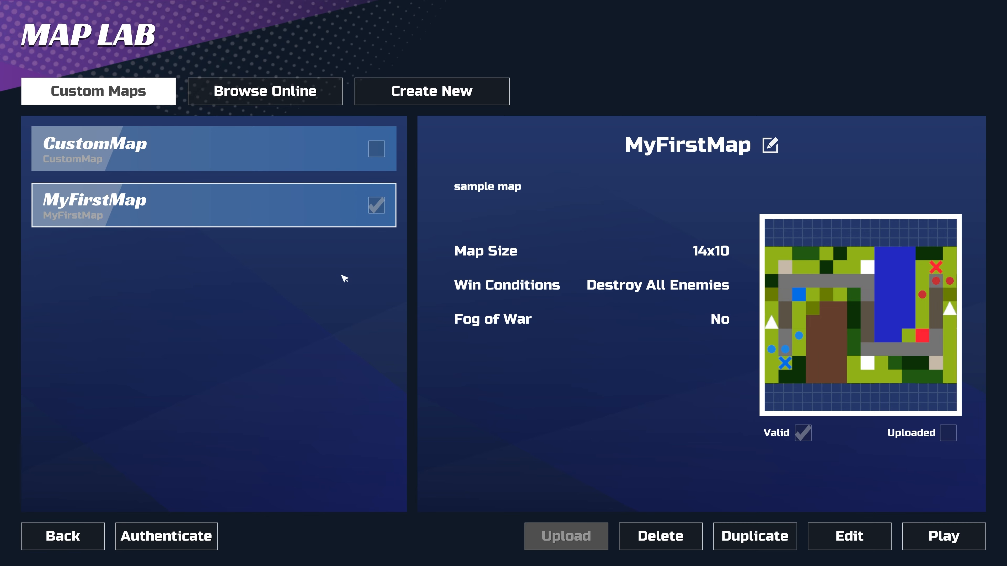
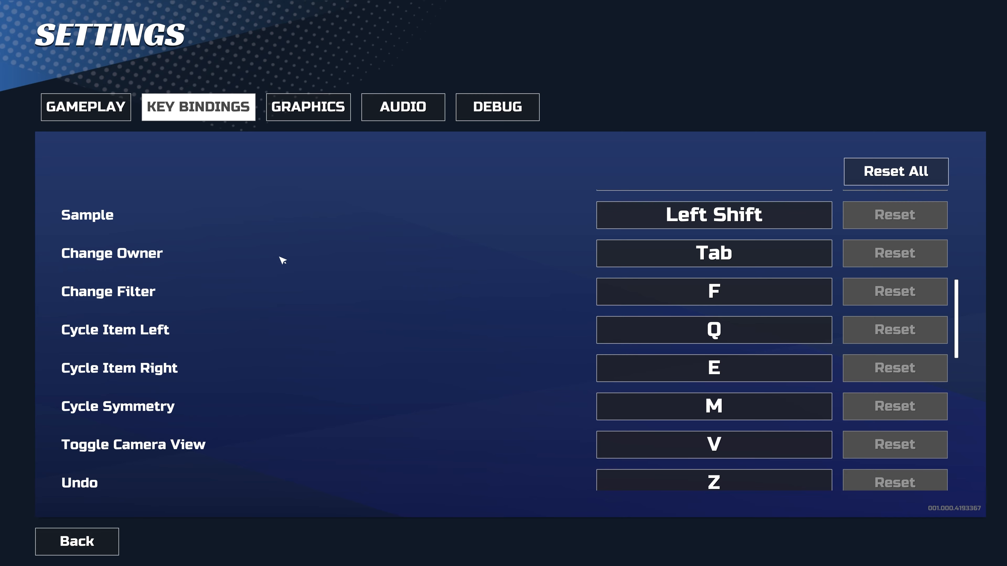
Read through the map editor's key bindings in the settings, and return to editing the map
{"action": "scroll", "coordinate": [210, 301], "scroll_direction": "up", "scroll_amount": 1}
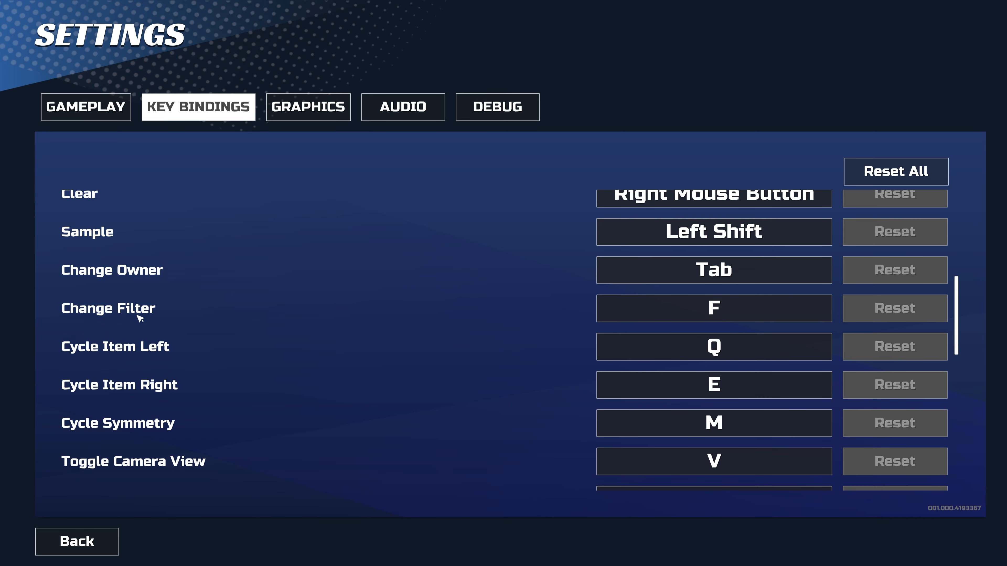
{"action": "scroll", "coordinate": [168, 354], "scroll_direction": "down", "scroll_amount": 2}
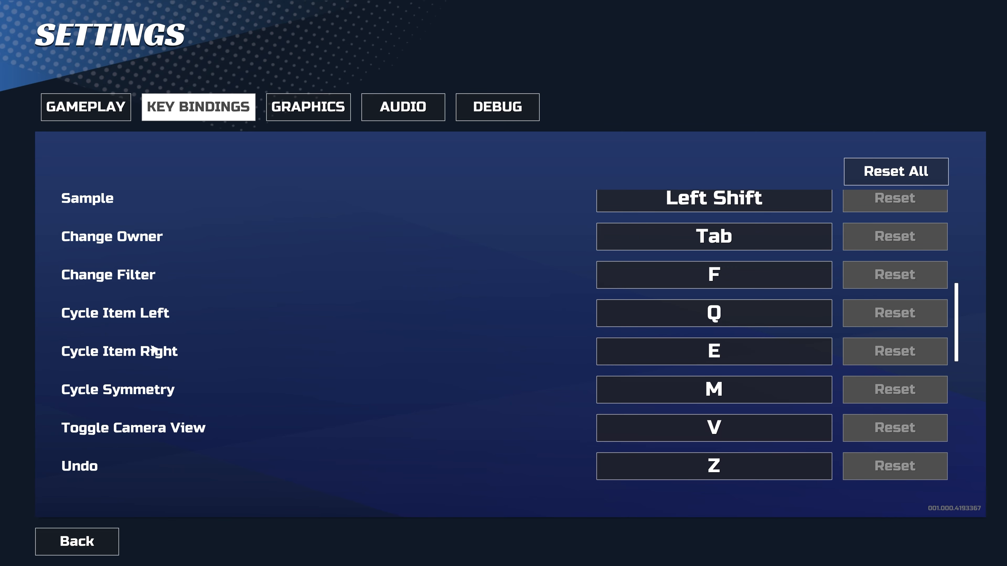
{"action": "scroll", "coordinate": [159, 349], "scroll_direction": "down", "scroll_amount": 2}
{"action": "scroll", "coordinate": [198, 369], "scroll_direction": "down", "scroll_amount": 1}
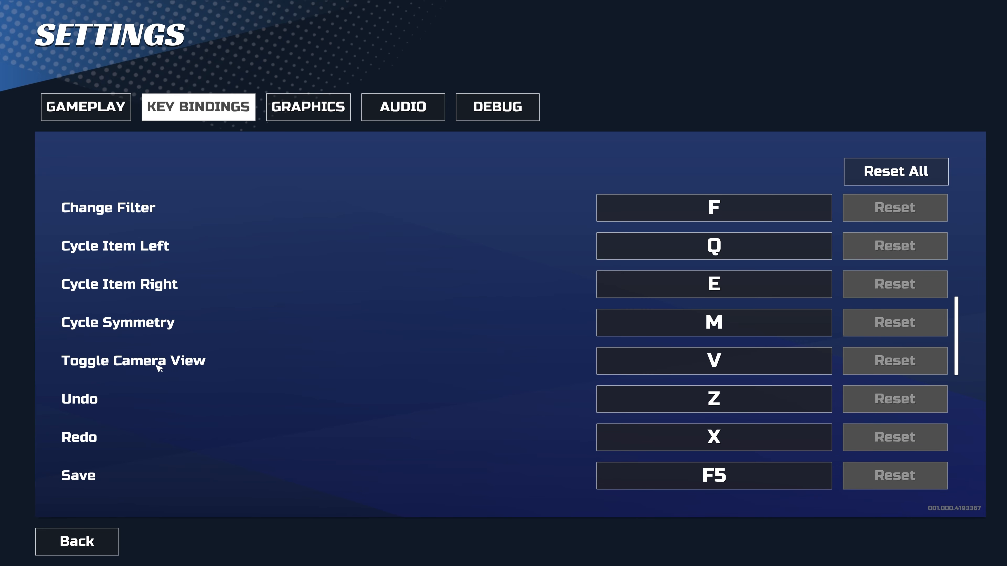
{"action": "scroll", "coordinate": [144, 363], "scroll_direction": "down", "scroll_amount": 1}
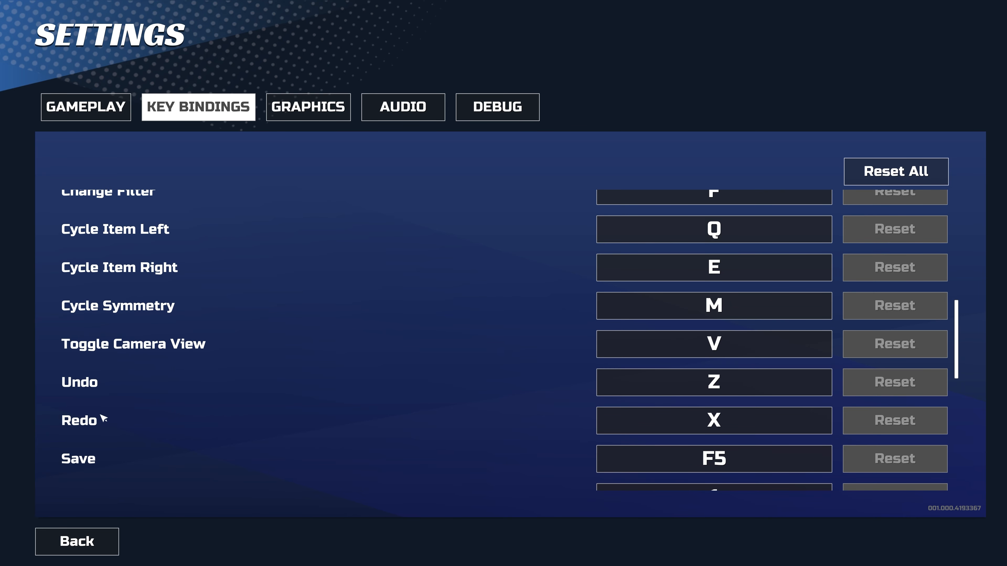
{"action": "scroll", "coordinate": [124, 349], "scroll_direction": "down", "scroll_amount": 2}
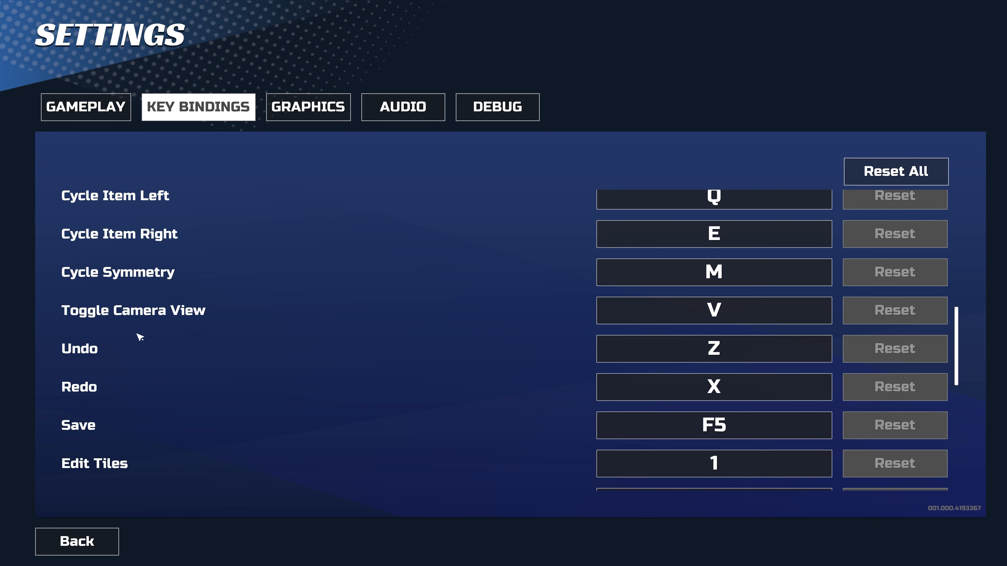
{"action": "scroll", "coordinate": [123, 378], "scroll_direction": "down", "scroll_amount": 1}
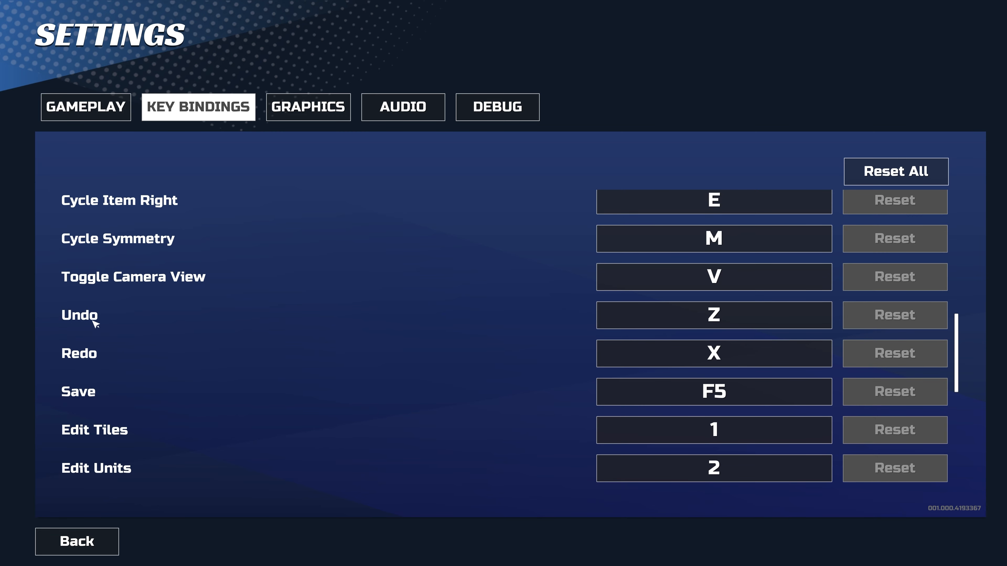
{"action": "scroll", "coordinate": [128, 471], "scroll_direction": "down", "scroll_amount": 4}
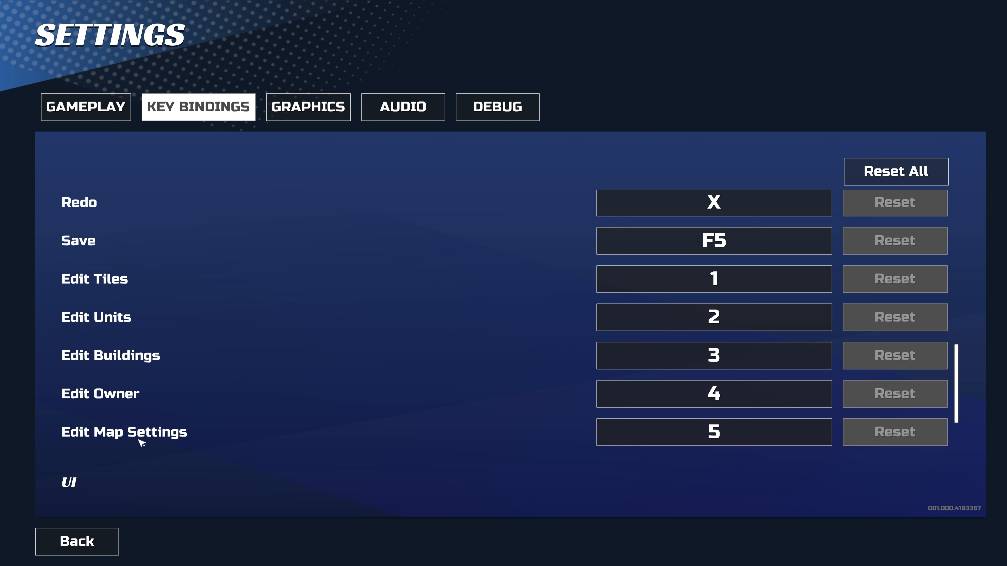
{"action": "left_click", "coordinate": [106, 542]}
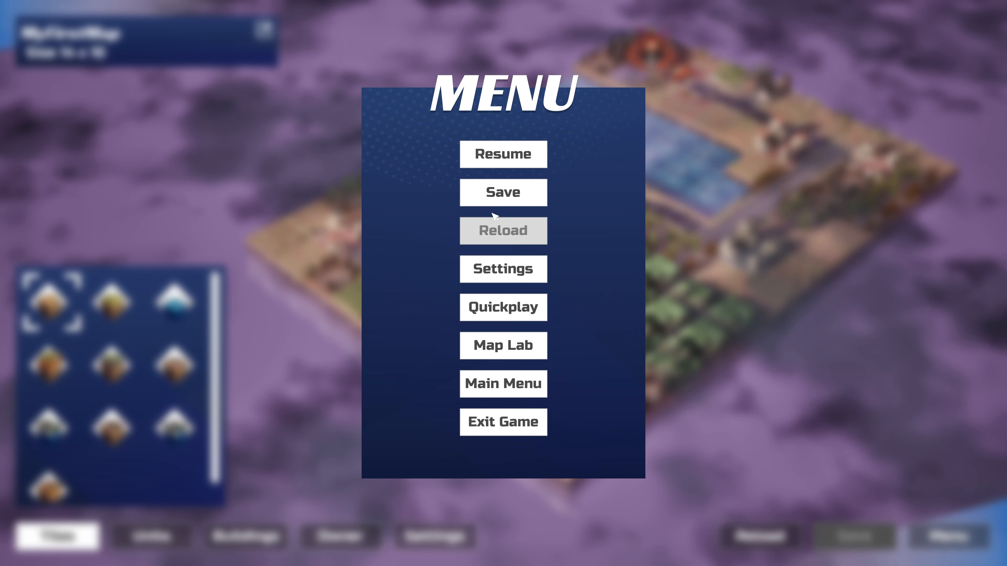
{"action": "left_click", "coordinate": [504, 152]}
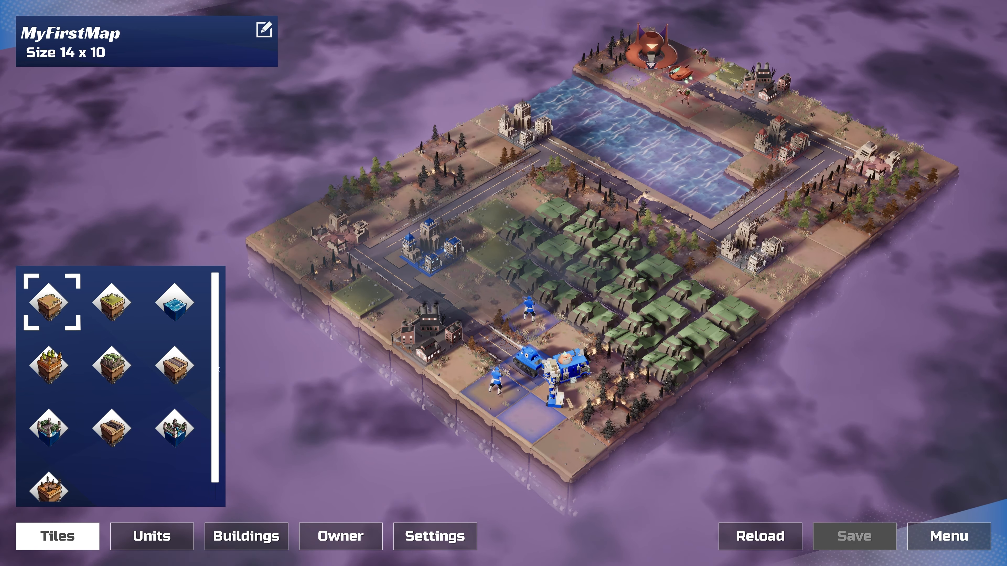
Paint a river from the lake across the road and mountains to the map edge beside the blue HQ
{"action": "left_click", "coordinate": [166, 315]}
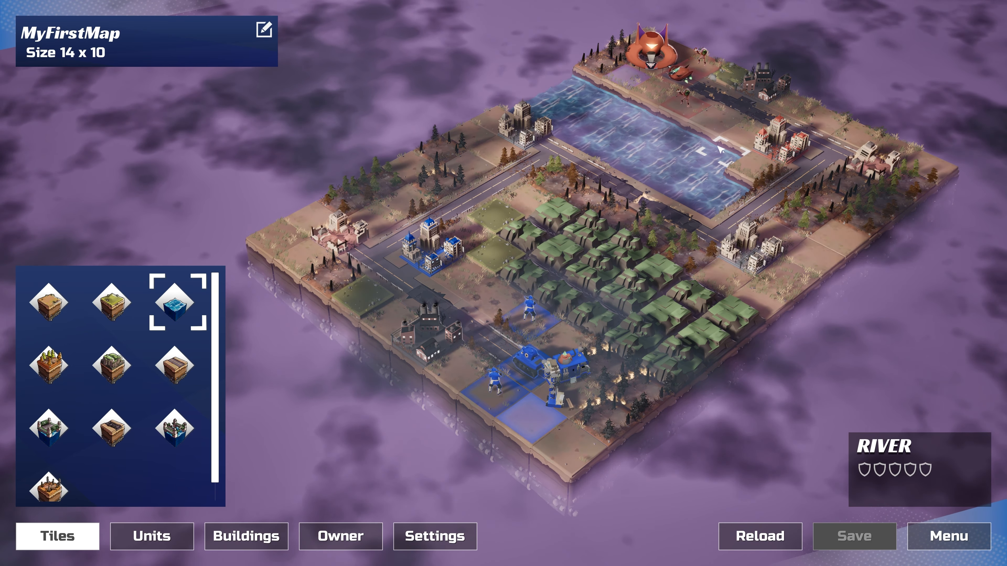
{"action": "left_click", "coordinate": [738, 145]}
{"action": "left_click_drag", "start_coordinate": [738, 145], "coordinate": [450, 393]}
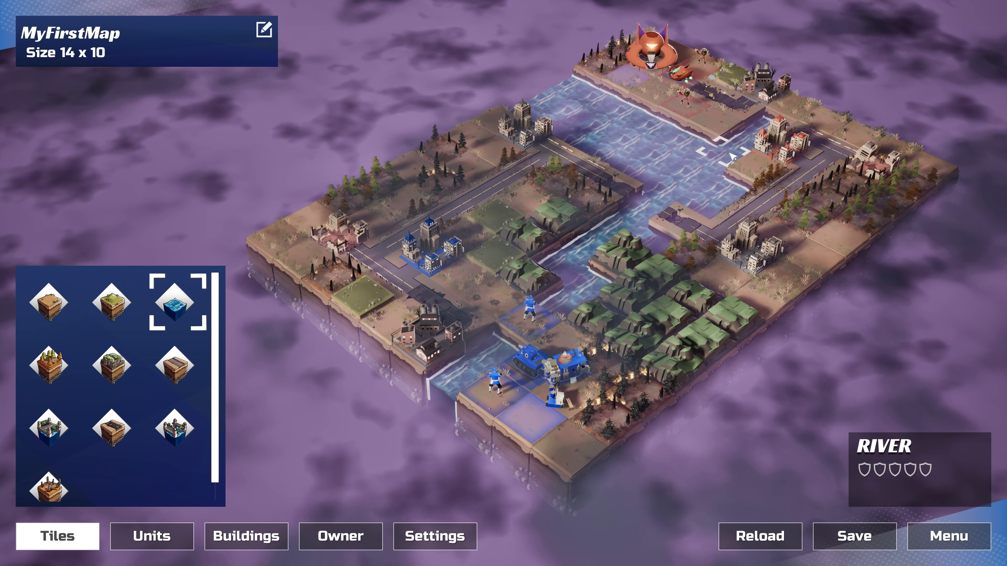
Undo all of the newly painted river tiles
{"action": "key", "text": "ctrl+z"}
{"action": "key", "text": "ctrl+z"}
{"action": "key", "text": "ctrl+z"}
{"action": "key", "text": "ctrl+z"}
{"action": "key", "text": "ctrl+z"}
{"action": "key", "text": "ctrl+z"}
{"action": "key", "text": "ctrl+z"}
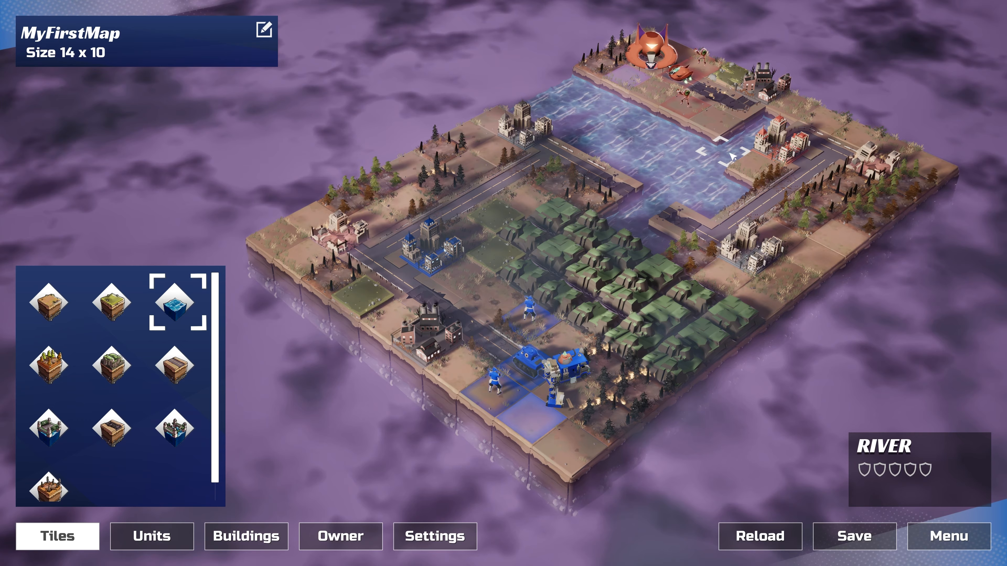
{"action": "key", "text": "ctrl+z"}
{"action": "key", "text": "ctrl+z"}
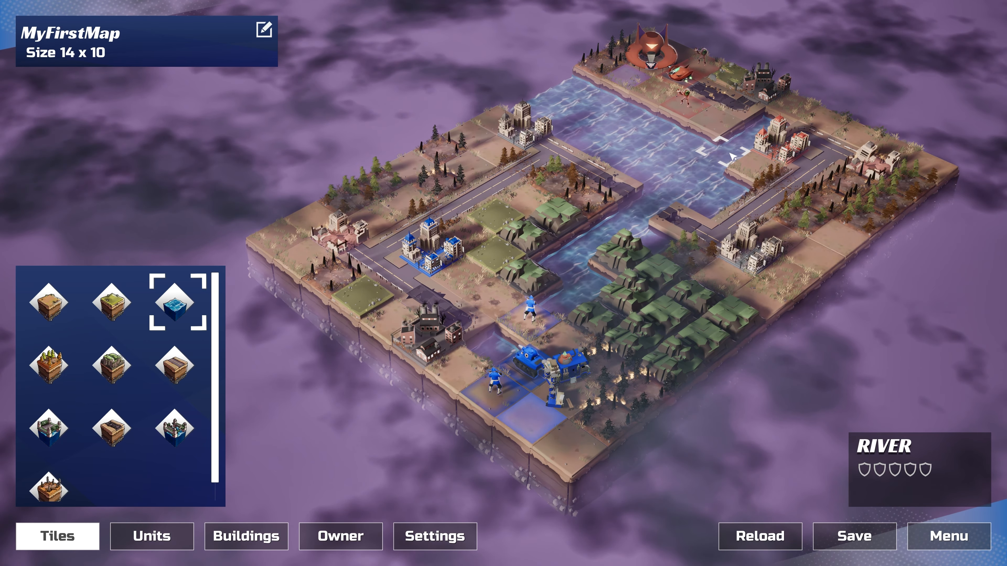
{"action": "key", "text": "ctrl+z"}
{"action": "key", "text": "ctrl+z"}
{"action": "key", "text": "ctrl+z"}
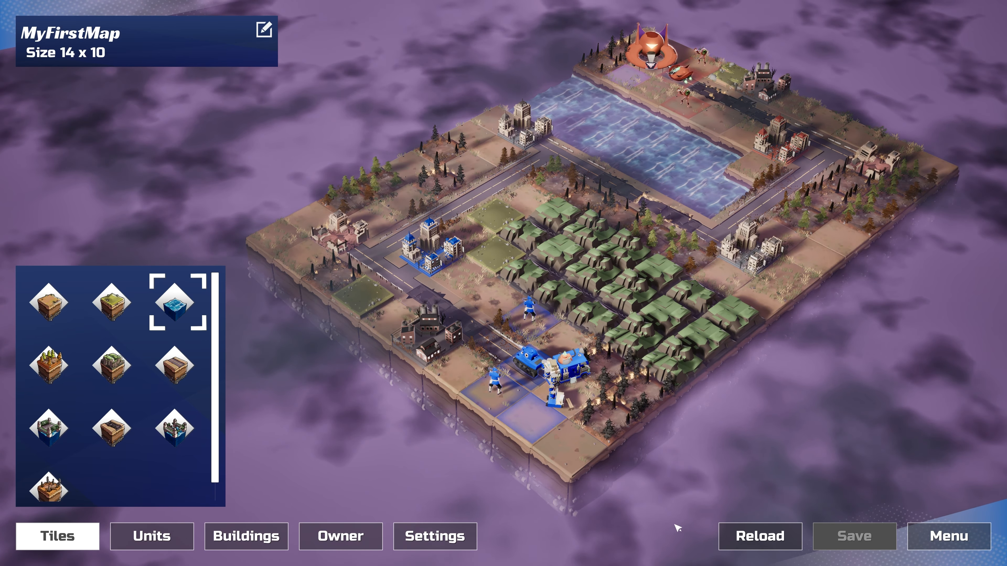
Redo the undone river tiles, and reload the map, discarding the unsaved changes
{"action": "key", "text": "ctrl+y"}
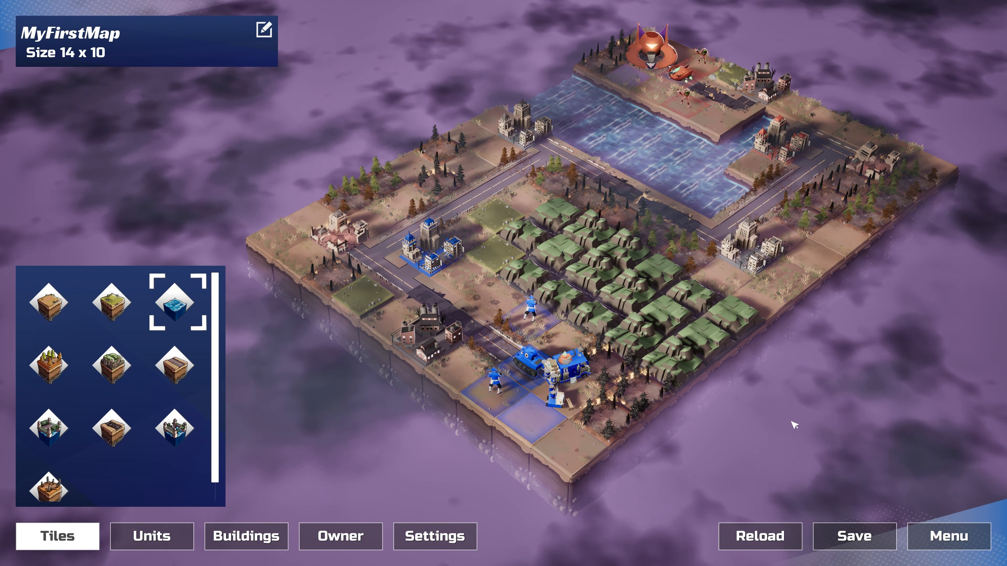
{"action": "key", "text": "ctrl+y"}
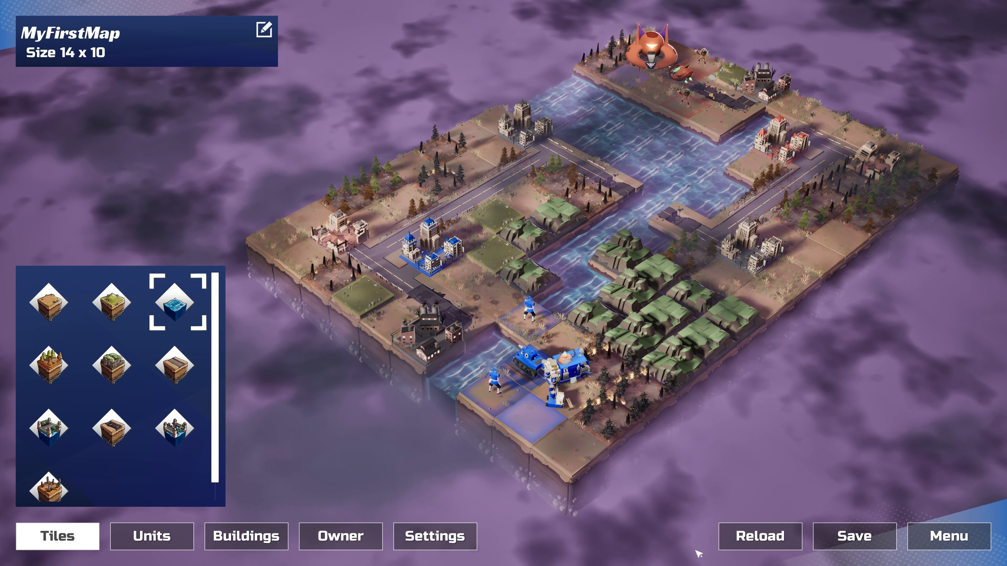
{"action": "left_click", "coordinate": [778, 537]}
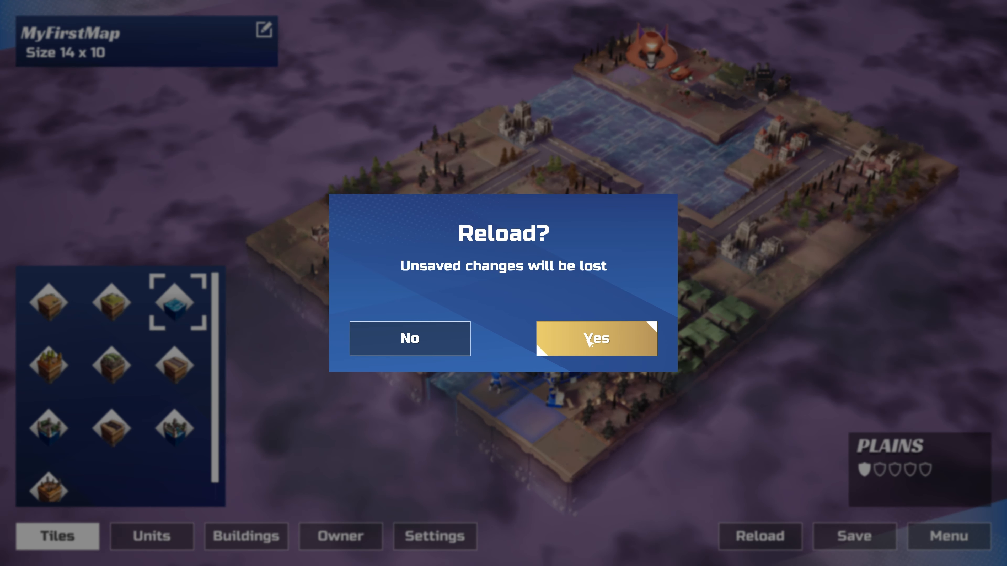
{"action": "left_click", "coordinate": [597, 339]}
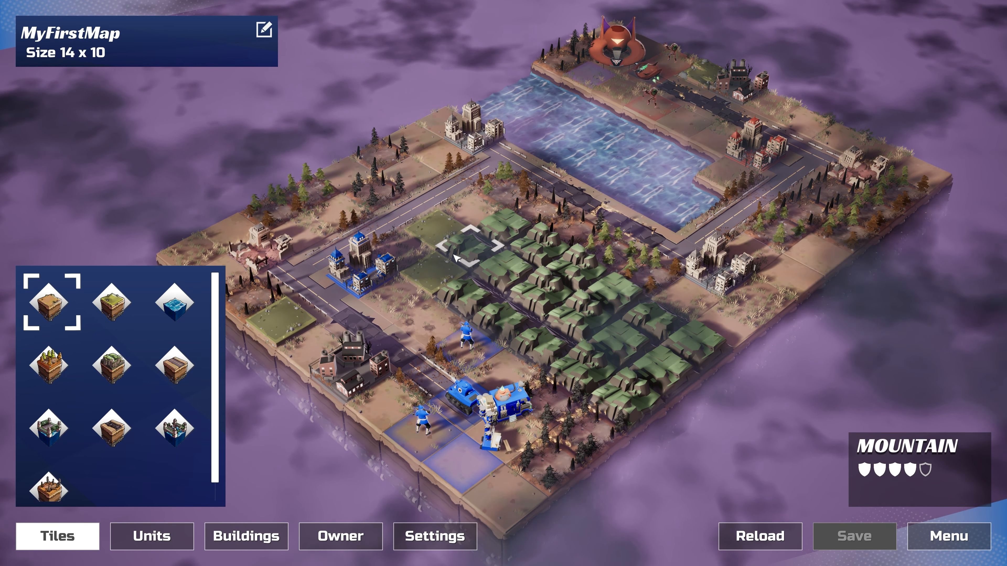
Sample several terrain tiles directly from the map as the active tile, including a mountain and a plains tile
{"action": "right_click", "coordinate": [477, 251]}
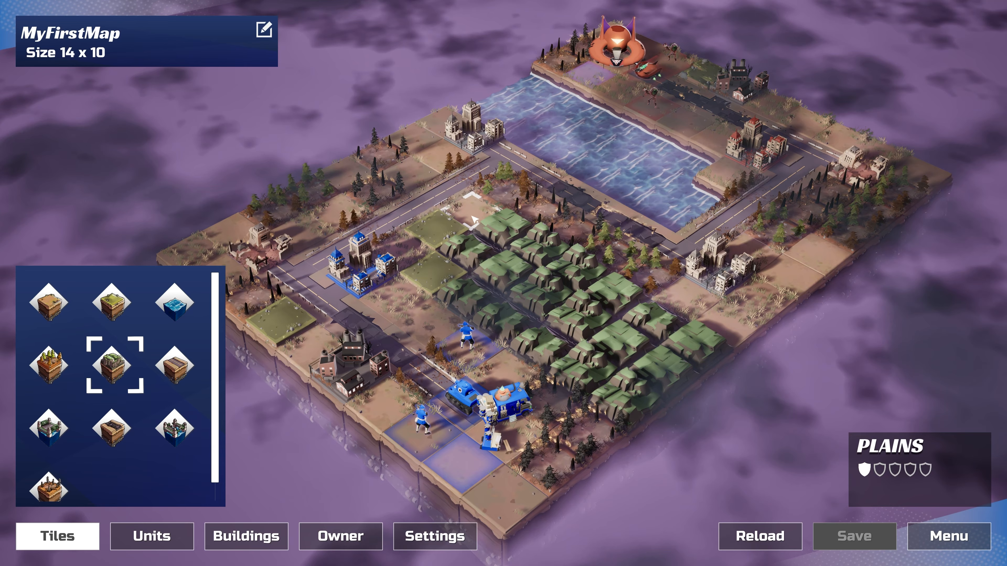
{"action": "right_click", "coordinate": [366, 265]}
{"action": "right_click", "coordinate": [594, 229]}
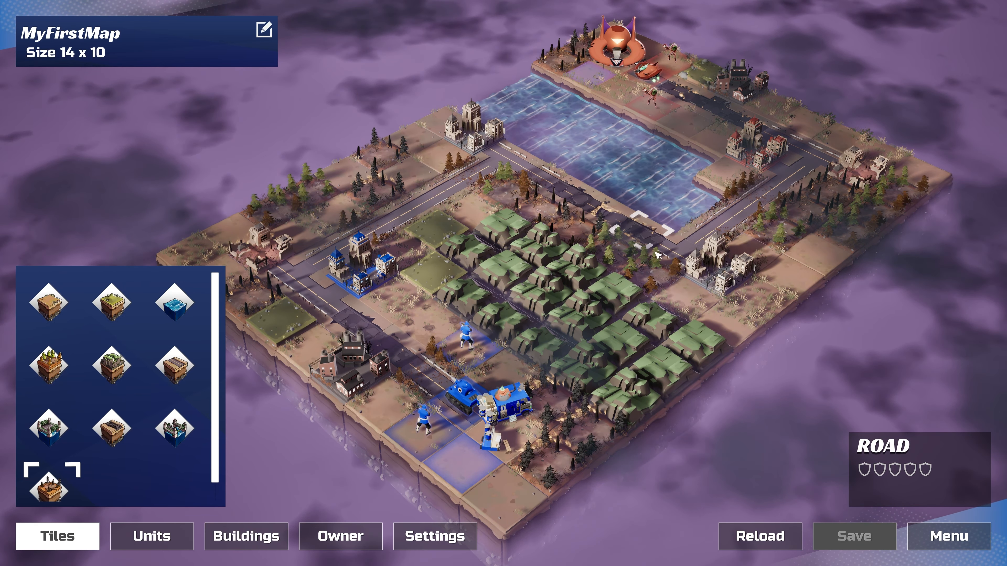
{"action": "right_click", "coordinate": [681, 247]}
{"action": "right_click", "coordinate": [682, 292]}
{"action": "right_click", "coordinate": [597, 405]}
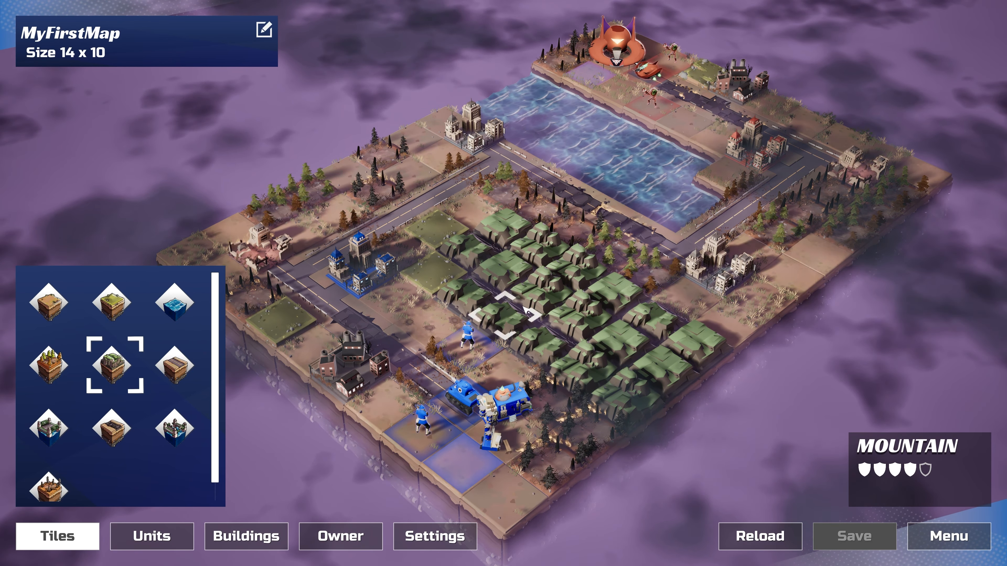
{"action": "right_click", "coordinate": [409, 345]}
{"action": "right_click", "coordinate": [354, 380]}
{"action": "right_click", "coordinate": [383, 401]}
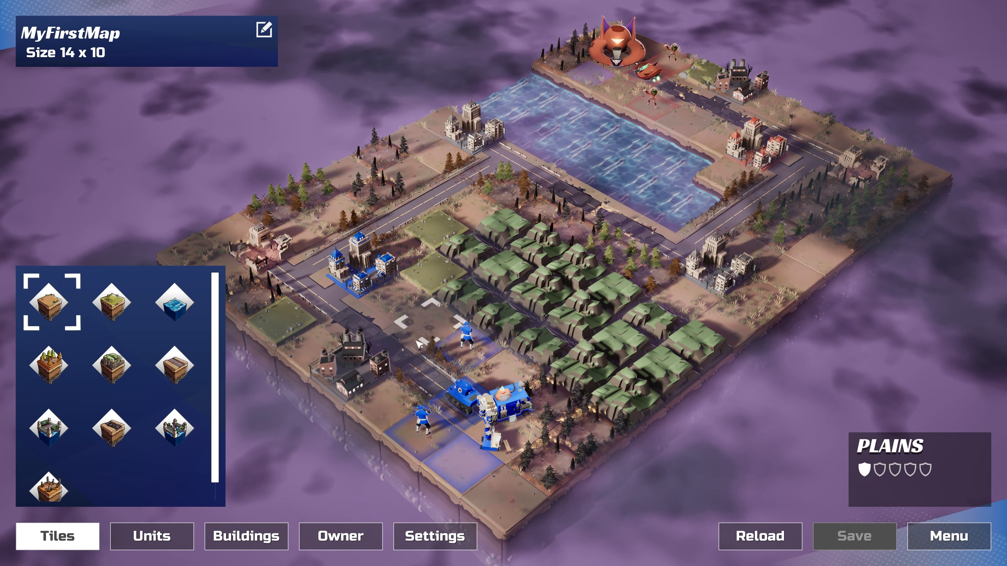
Sample the blue infantry from the map and place a Player 1 infantry on the plains beside the blue city
{"action": "left_click", "coordinate": [153, 540]}
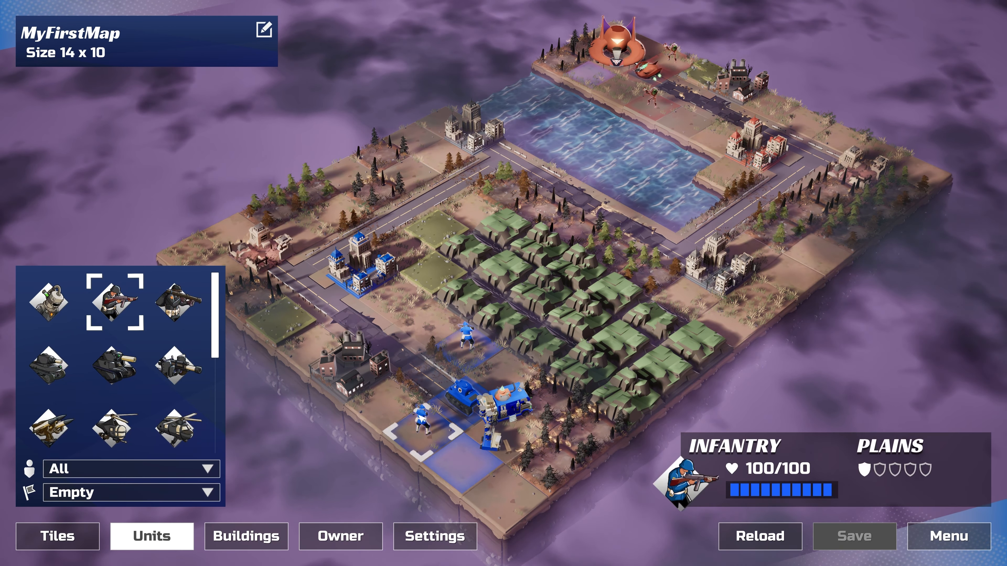
{"action": "right_click", "coordinate": [465, 342]}
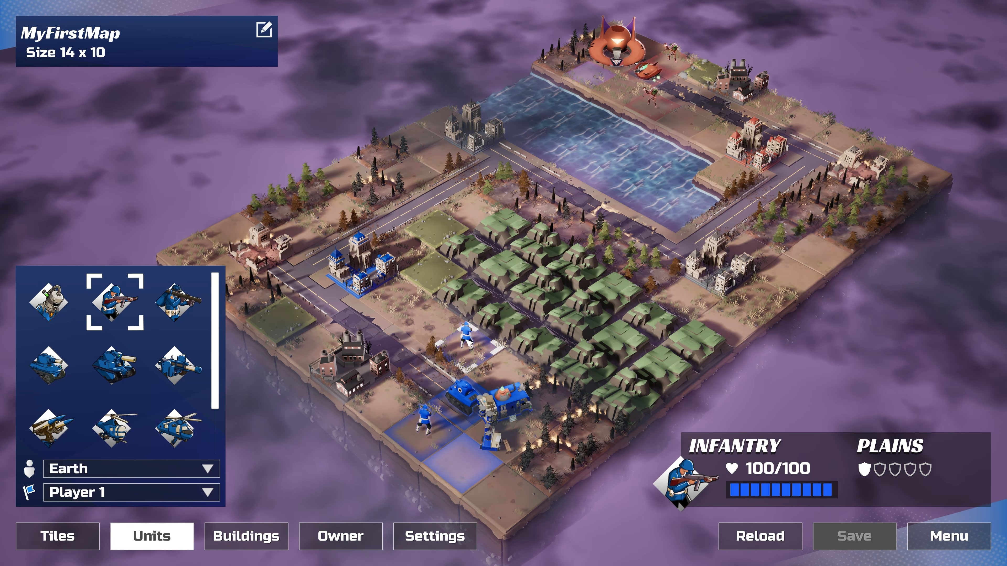
{"action": "right_click", "coordinate": [464, 406]}
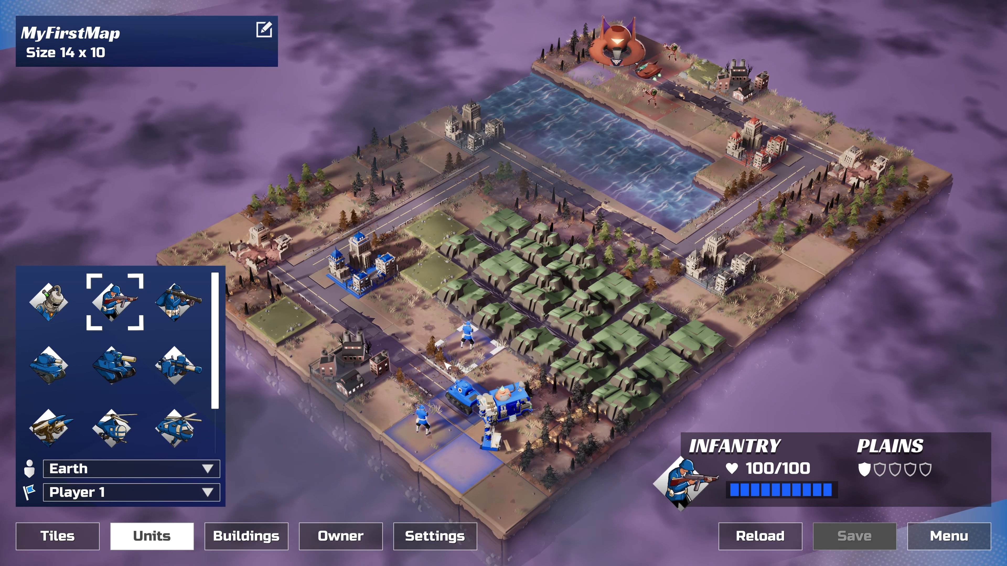
{"action": "left_click", "coordinate": [401, 312]}
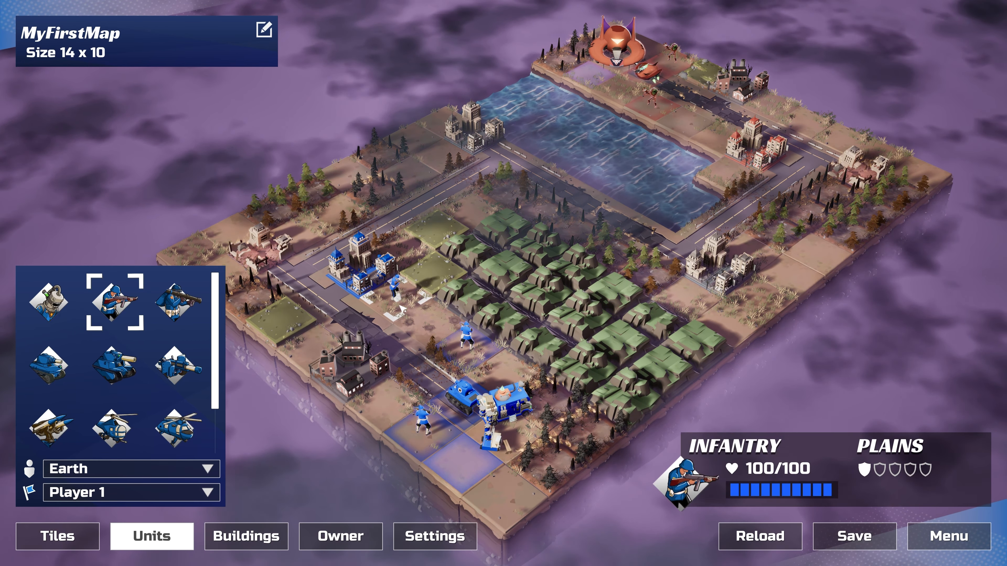
Remove the blue infantry near the mountains and the one beside the blue city
{"action": "left_click", "coordinate": [467, 343]}
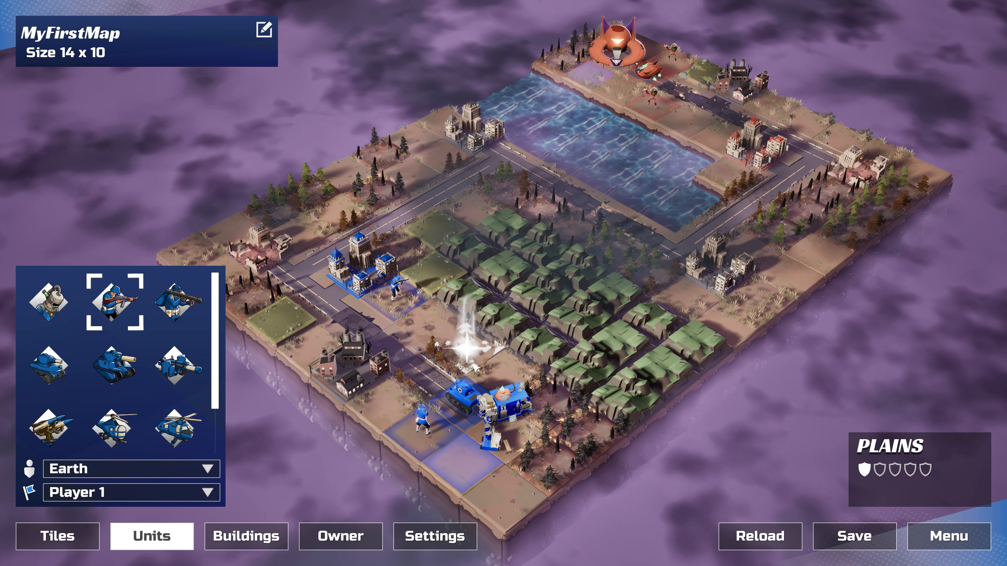
{"action": "left_click", "coordinate": [402, 312]}
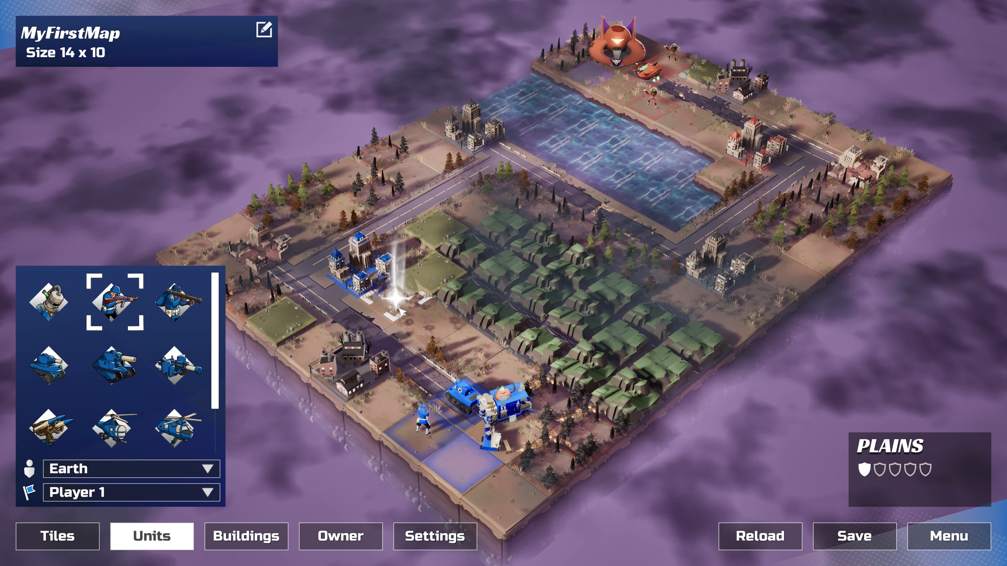
Place a Player 1 infantry on the plains near the blue tank, and sample the red trooper to try placing it beside the red city
{"action": "left_click", "coordinate": [455, 361]}
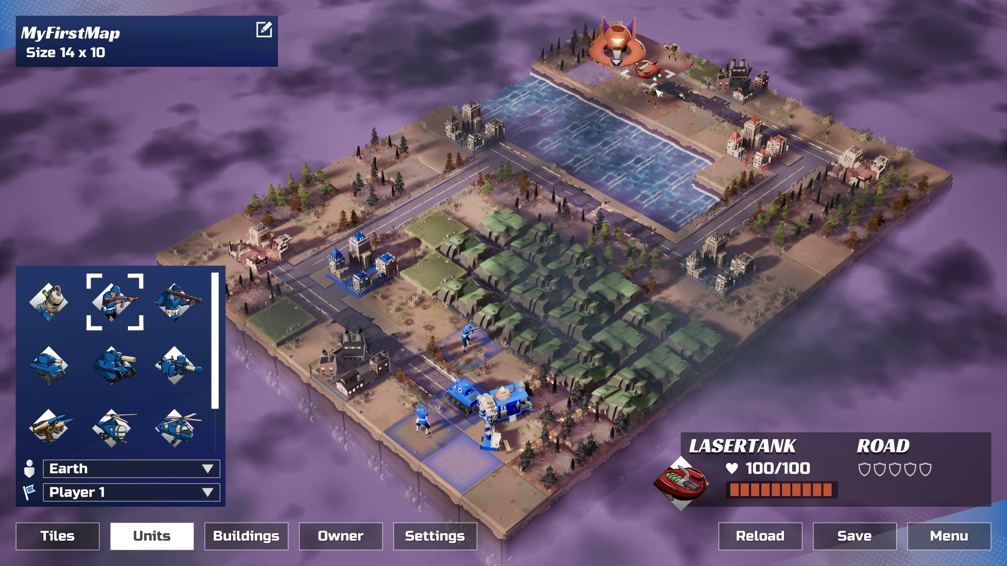
{"action": "middle_click", "coordinate": [654, 113]}
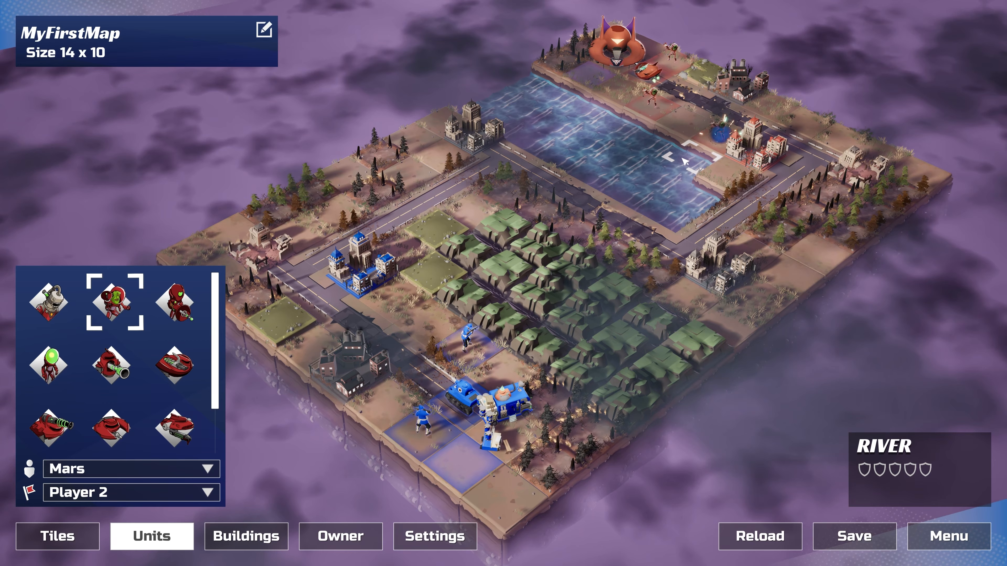
{"action": "left_click", "coordinate": [720, 144]}
{"action": "left_click", "coordinate": [716, 141]}
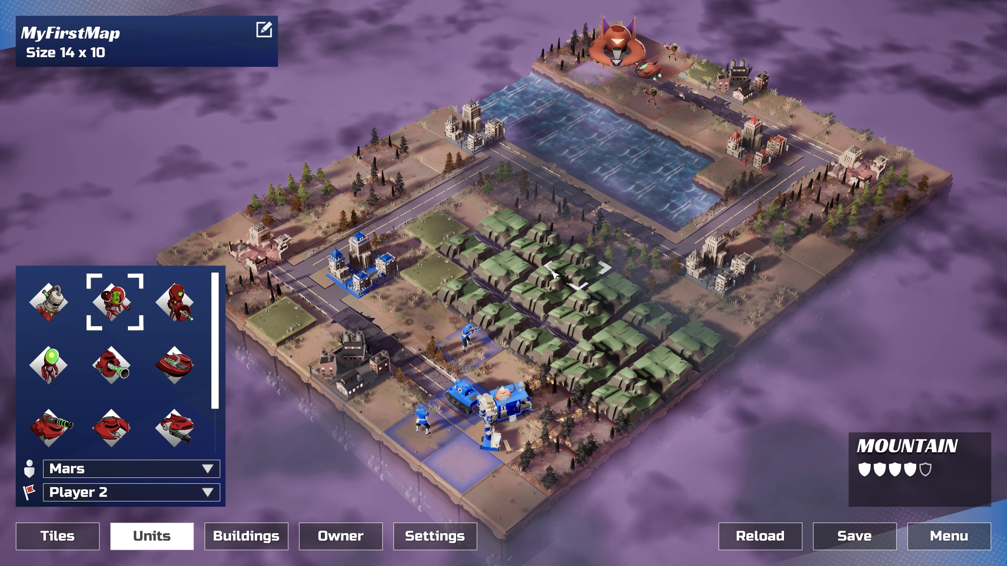
Look over the map from different positions and zoom levels, covering the blue base, the mountains, the cities and the river
{"action": "key", "text": "s"}
{"action": "key", "text": "w"}
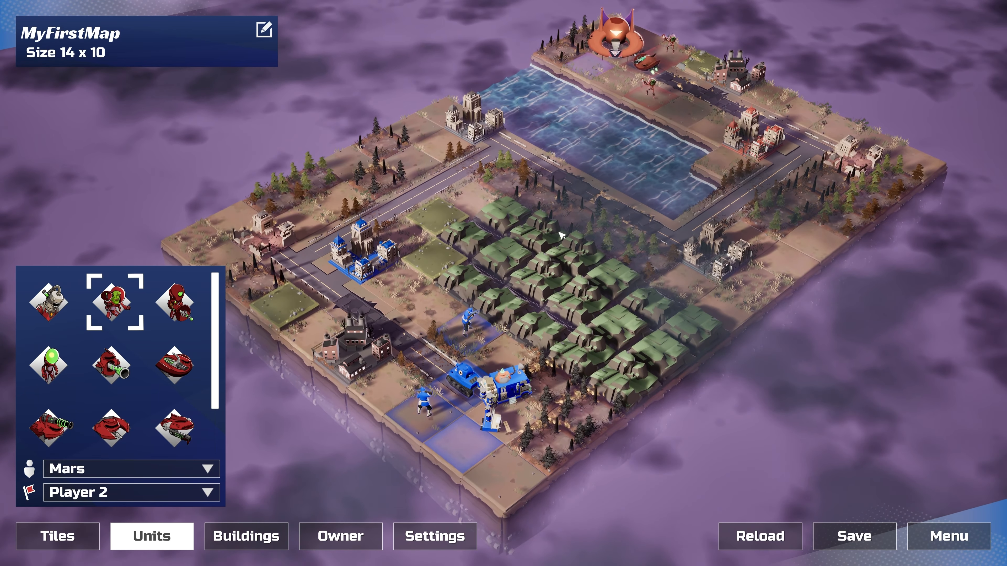
{"action": "key", "text": "d"}
{"action": "key", "text": "s"}
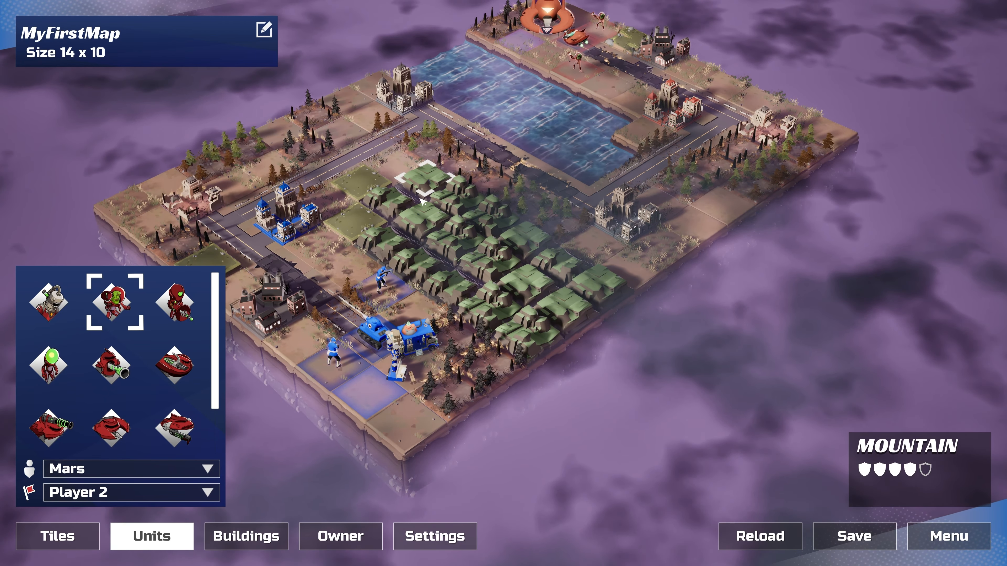
{"action": "key", "text": "w"}
{"action": "key", "text": "a"}
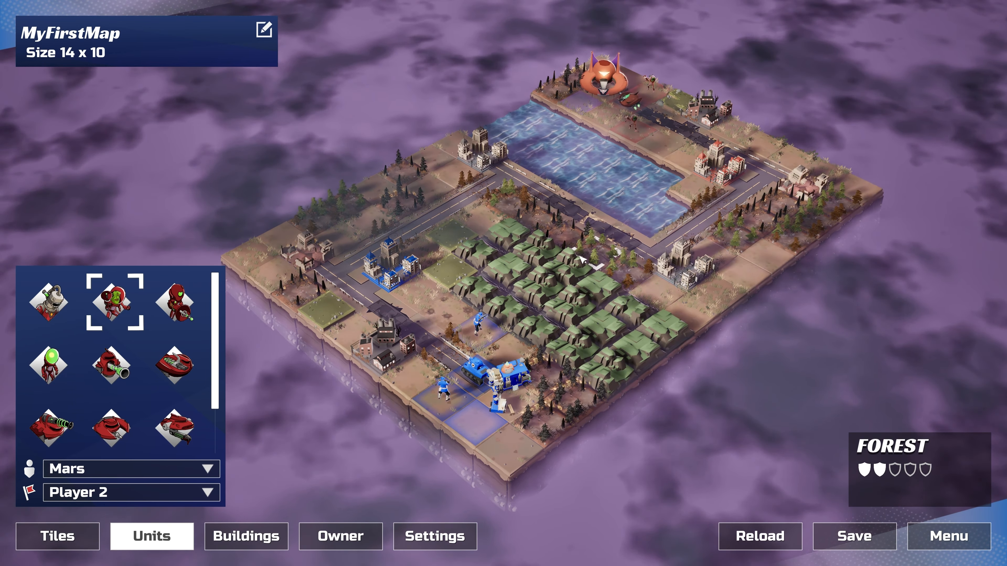
{"action": "scroll", "coordinate": [604, 239], "scroll_direction": "up", "scroll_amount": 3}
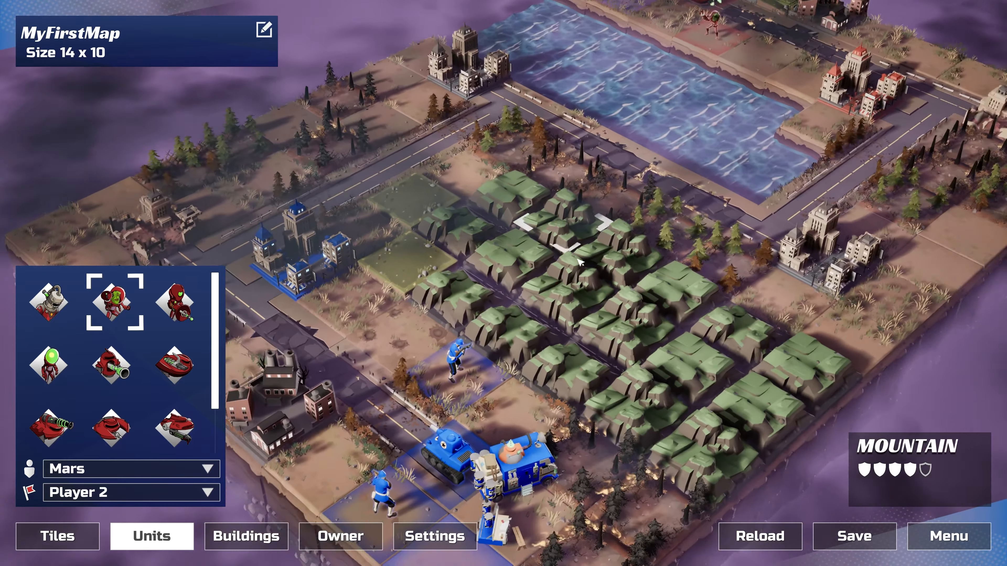
{"action": "scroll", "coordinate": [580, 262], "scroll_direction": "down", "scroll_amount": 3}
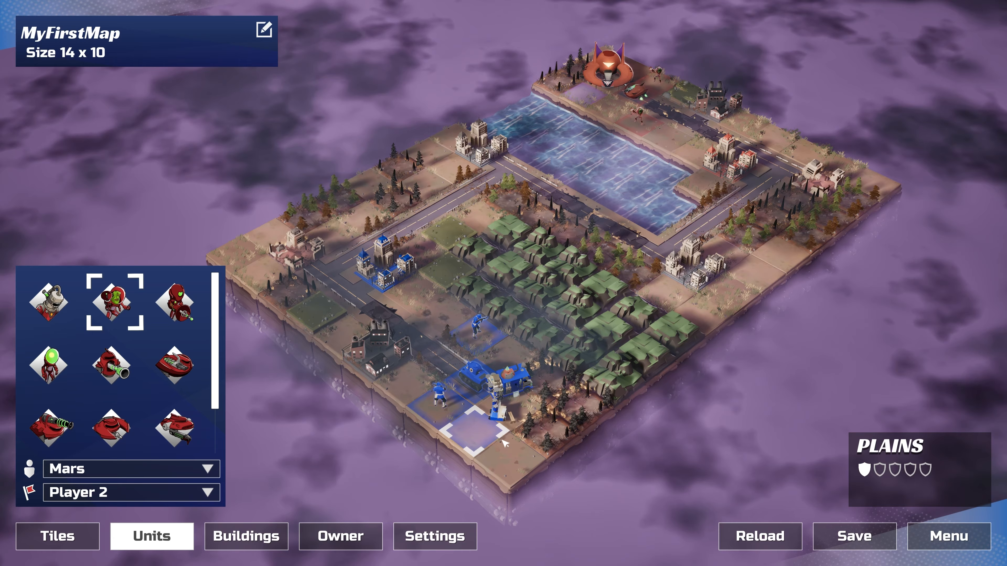
{"action": "scroll", "coordinate": [504, 443], "scroll_direction": "up", "scroll_amount": 3}
{"action": "key", "text": "a"}
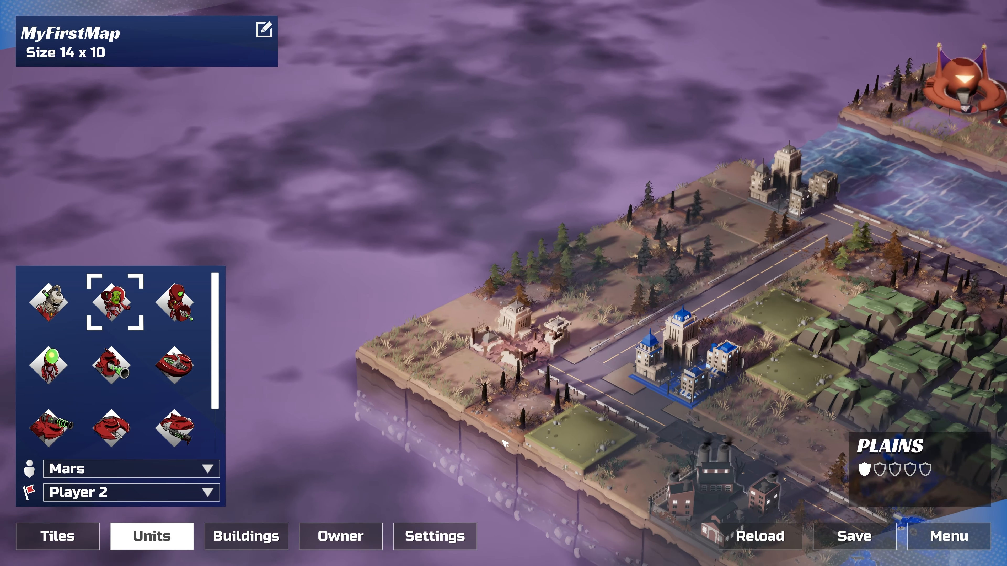
{"action": "key", "text": "d"}
{"action": "key", "text": "s"}
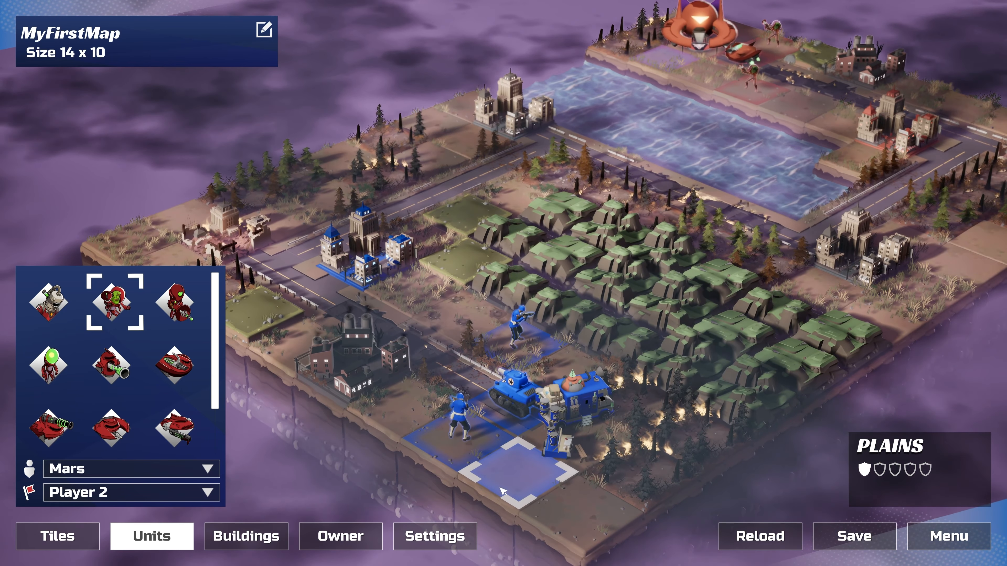
{"action": "key", "text": "d"}
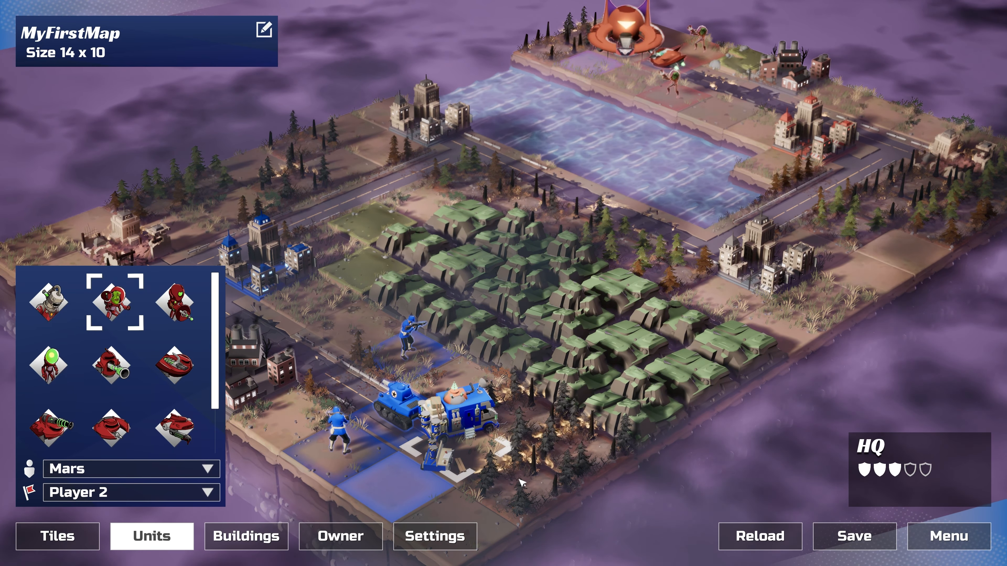
{"action": "scroll", "coordinate": [523, 483], "scroll_direction": "down", "scroll_amount": 3}
{"action": "key", "text": "a"}
{"action": "key", "text": "w"}
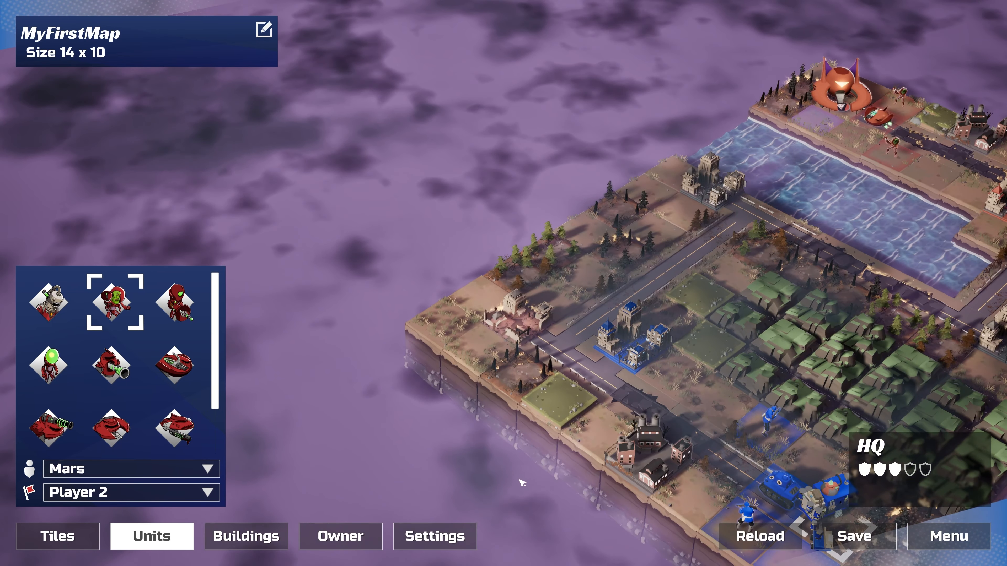
{"action": "key", "text": "d"}
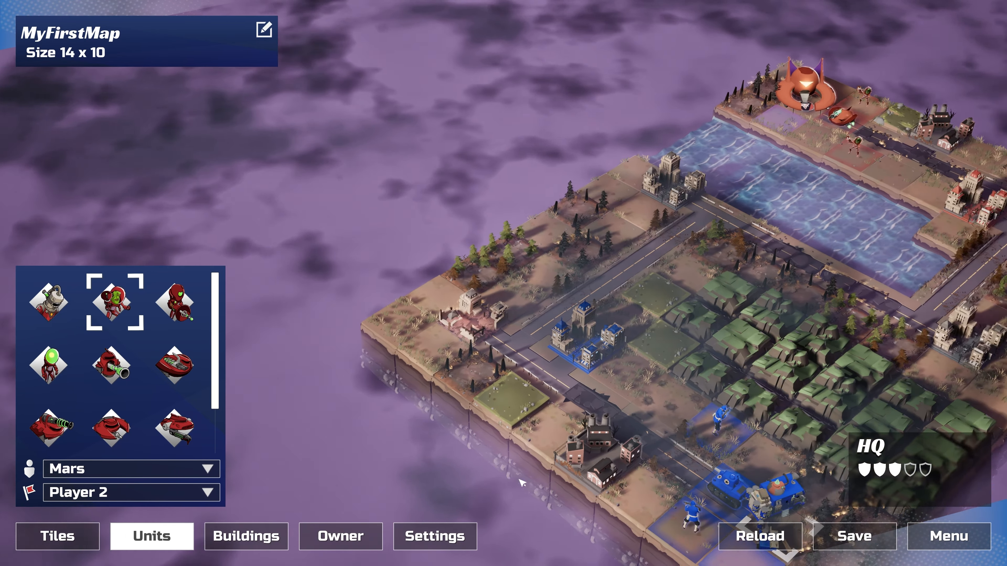
{"action": "key", "text": "s"}
{"action": "key", "text": "w"}
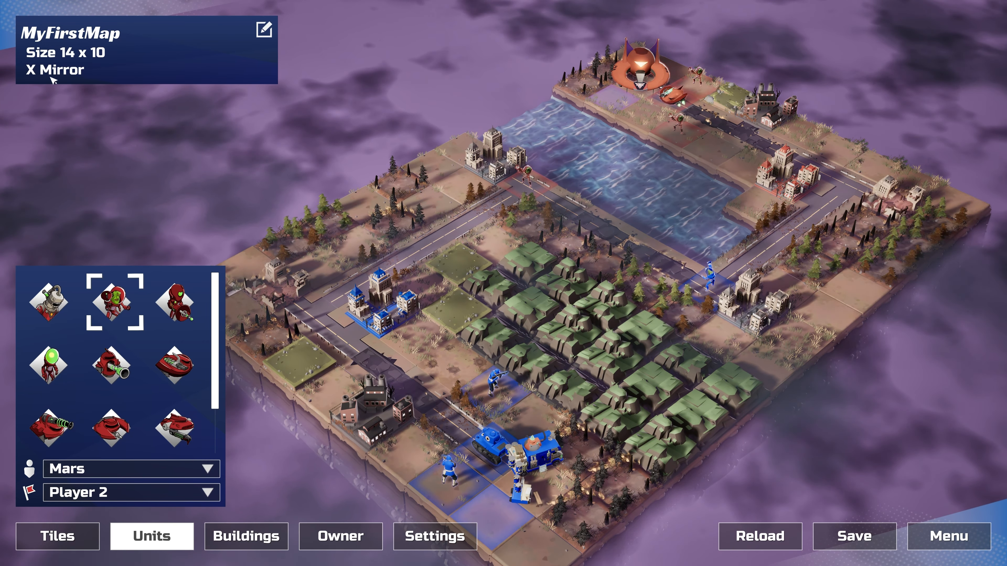
Remove the X-mirrored troopers, and test Y Mirror by placing and removing a trooper in the forest near the neutral city
{"action": "right_click", "coordinate": [518, 193]}
{"action": "key", "text": "m"}
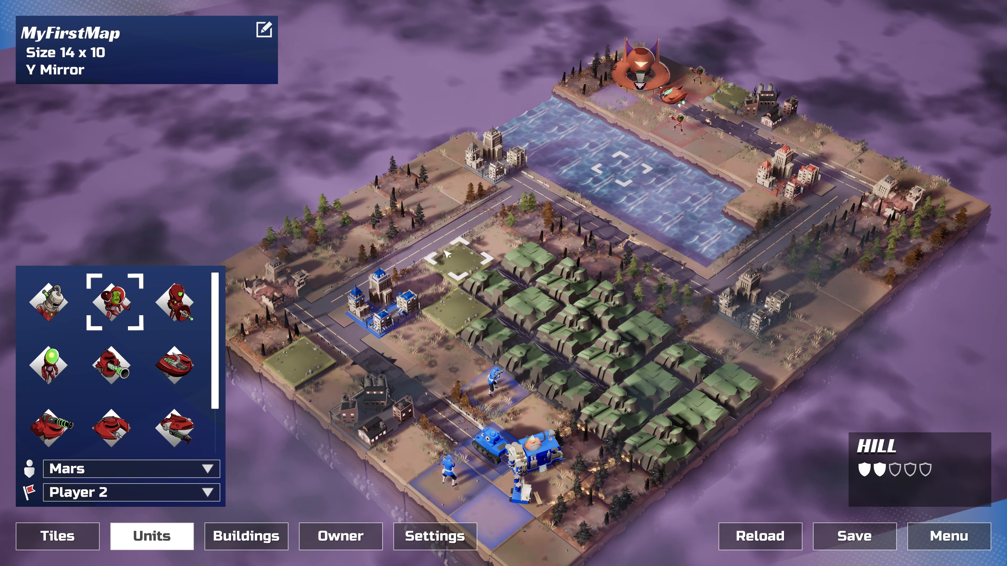
{"action": "left_click", "coordinate": [699, 318]}
{"action": "right_click", "coordinate": [696, 317]}
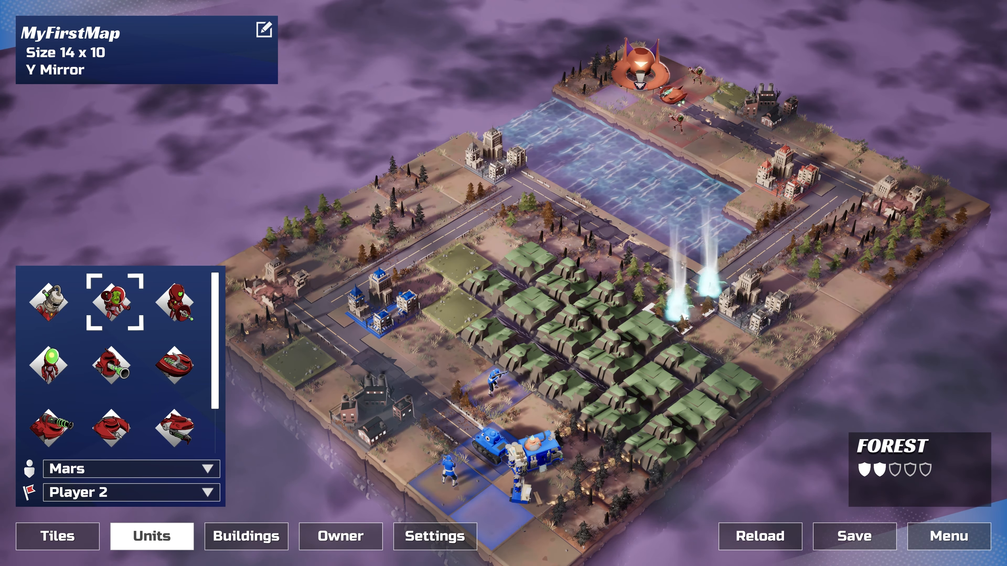
Switch to Corner Symmetry and test it by placing a trooper on the blue HQ and removing it again
{"action": "left_click", "coordinate": [399, 371]}
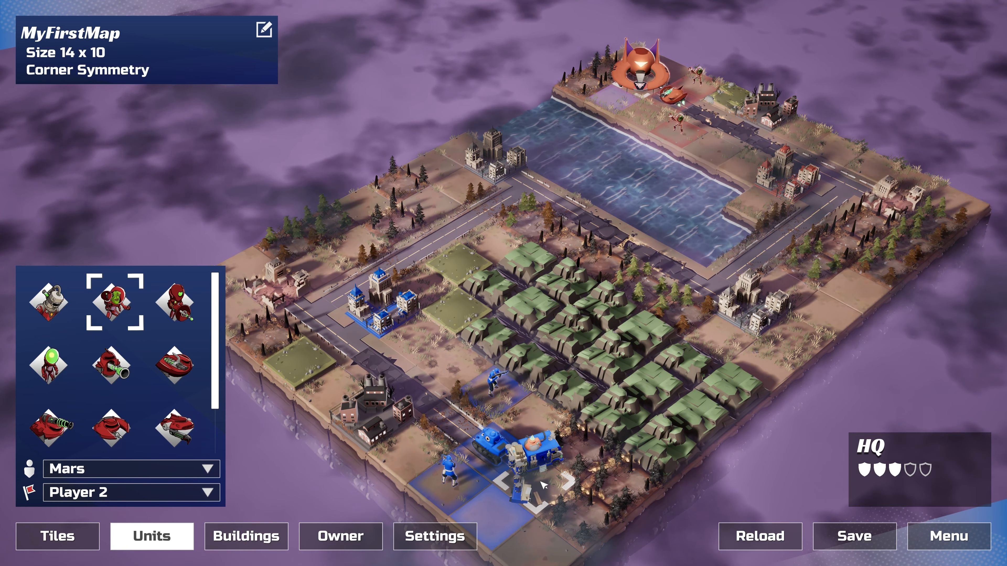
{"action": "left_click", "coordinate": [539, 488]}
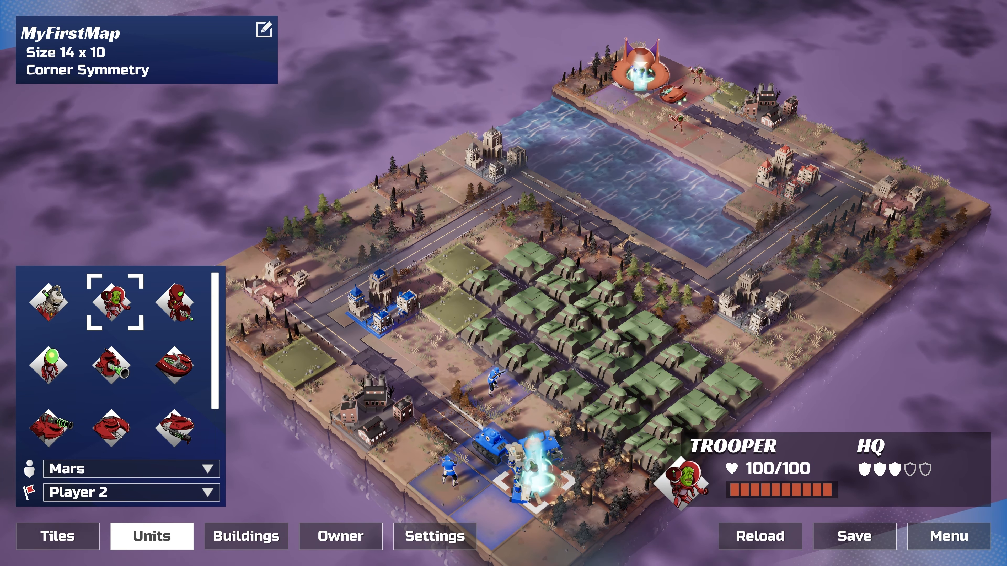
{"action": "right_click", "coordinate": [539, 488]}
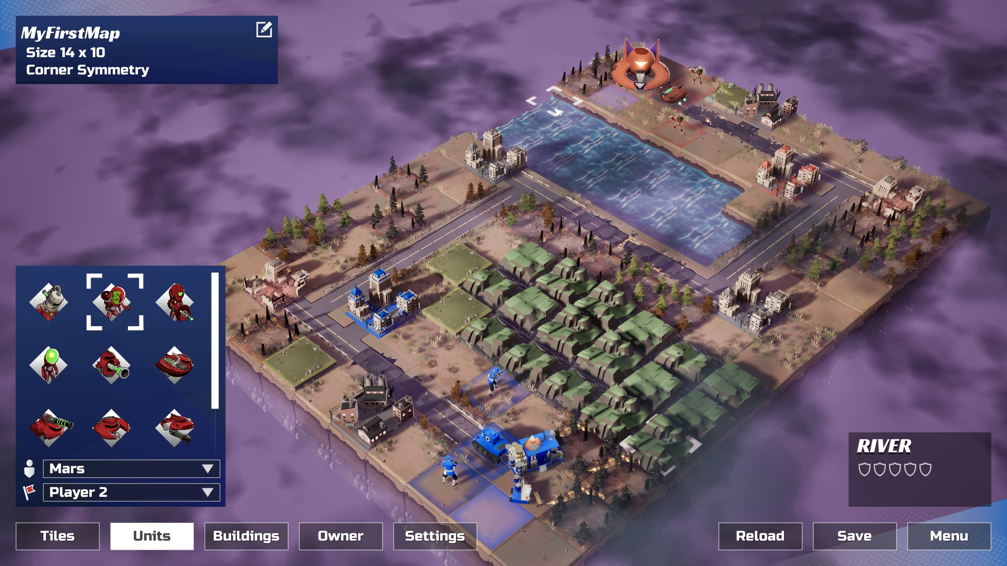
With Corner Symmetry on, repaint the existing river with sampled river tiles, and cover its road-side portion with sampled mountain tiles
{"action": "right_click", "coordinate": [573, 115]}
{"action": "mouse_move", "coordinate": [553, 108]}
{"action": "left_mouse_down"}
{"action": "mouse_move", "coordinate": [707, 196]}
{"action": "mouse_move", "coordinate": [710, 249]}
{"action": "left_mouse_up"}
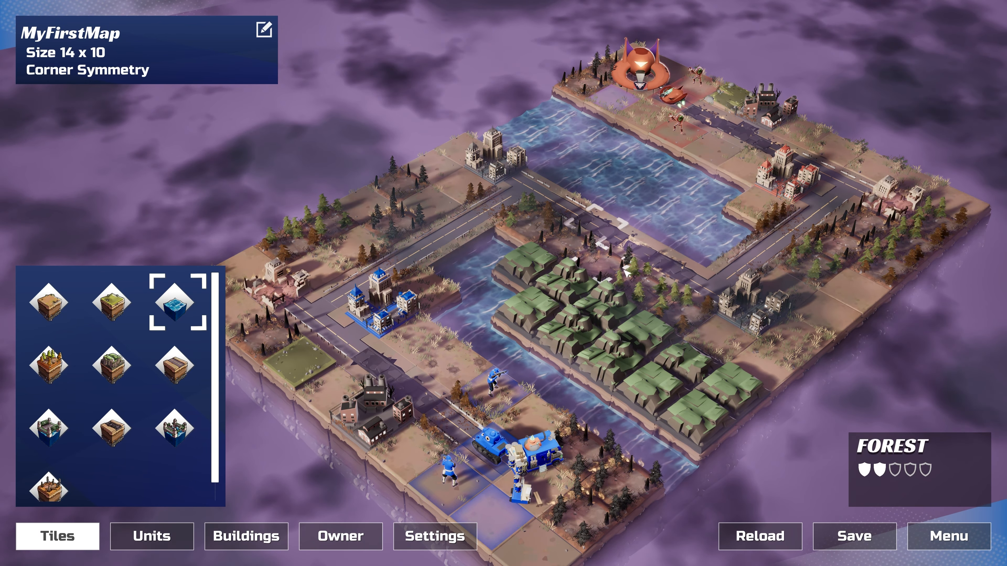
{"action": "right_click", "coordinate": [532, 259]}
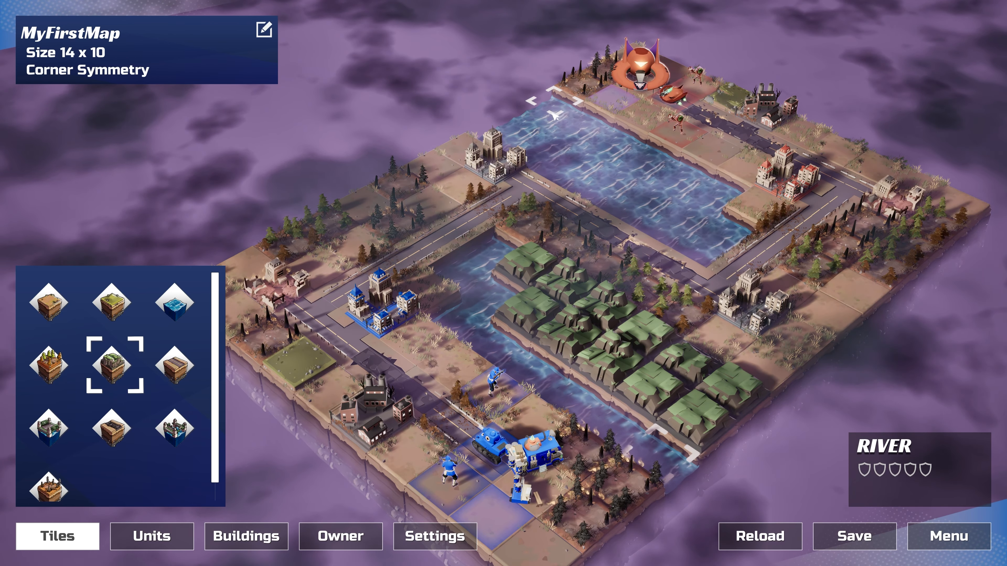
{"action": "left_click_drag", "start_coordinate": [538, 125], "coordinate": [546, 150]}
{"action": "left_click_drag", "start_coordinate": [540, 149], "coordinate": [664, 195]}
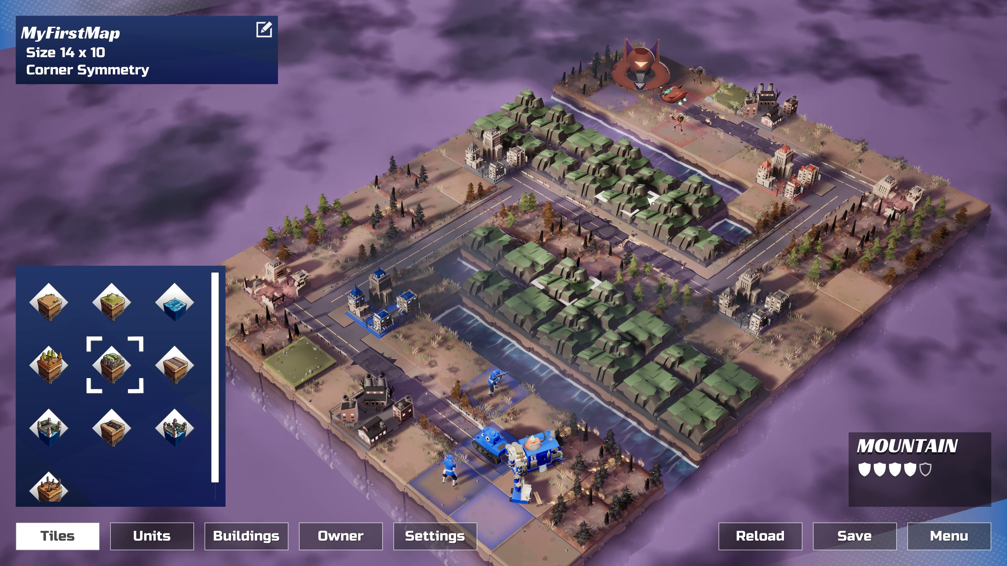
Paint sampled plains tiles over the end of the new mountain range nearest the red city
{"action": "right_click", "coordinate": [666, 223]}
{"action": "right_click", "coordinate": [697, 203]}
{"action": "right_click", "coordinate": [707, 241]}
{"action": "left_click", "coordinate": [724, 229]}
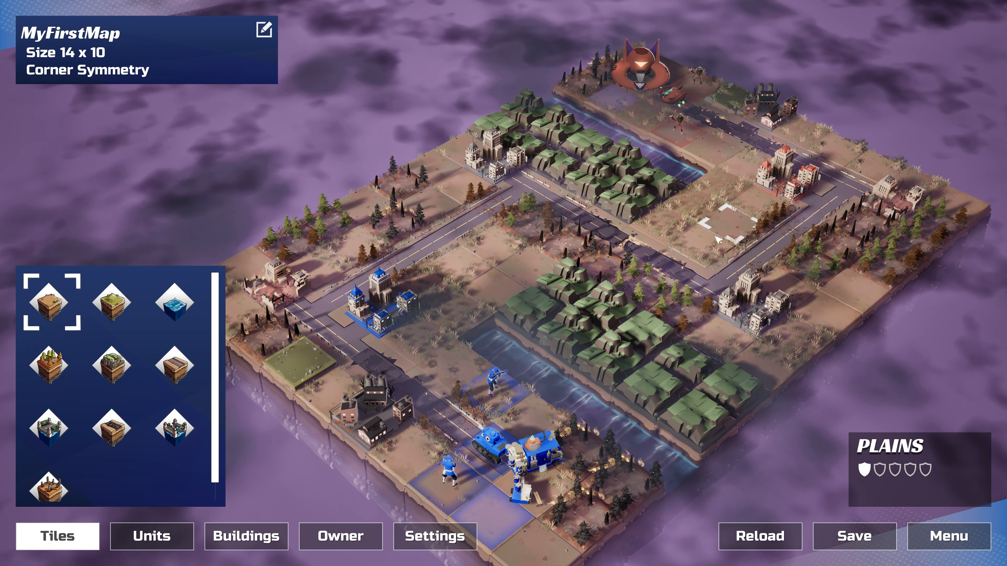
Replace the plains near the red city with river tiles plus a mountain tile at the end of the range, and save the map
{"action": "right_click", "coordinate": [720, 195]}
{"action": "left_click", "coordinate": [693, 207]}
{"action": "left_click", "coordinate": [721, 233]}
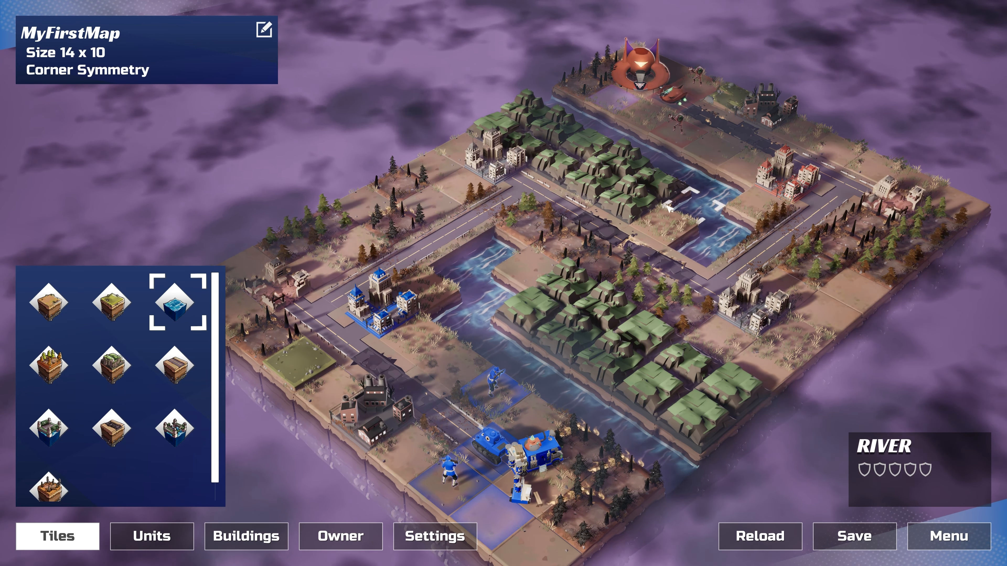
{"action": "left_click", "coordinate": [673, 223]}
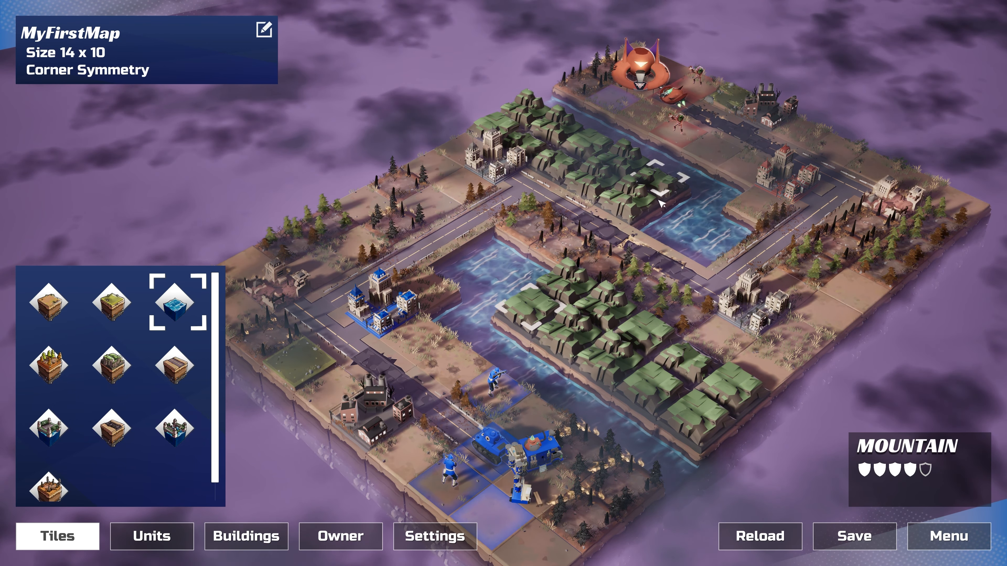
{"action": "right_click", "coordinate": [643, 216]}
{"action": "left_click", "coordinate": [670, 222]}
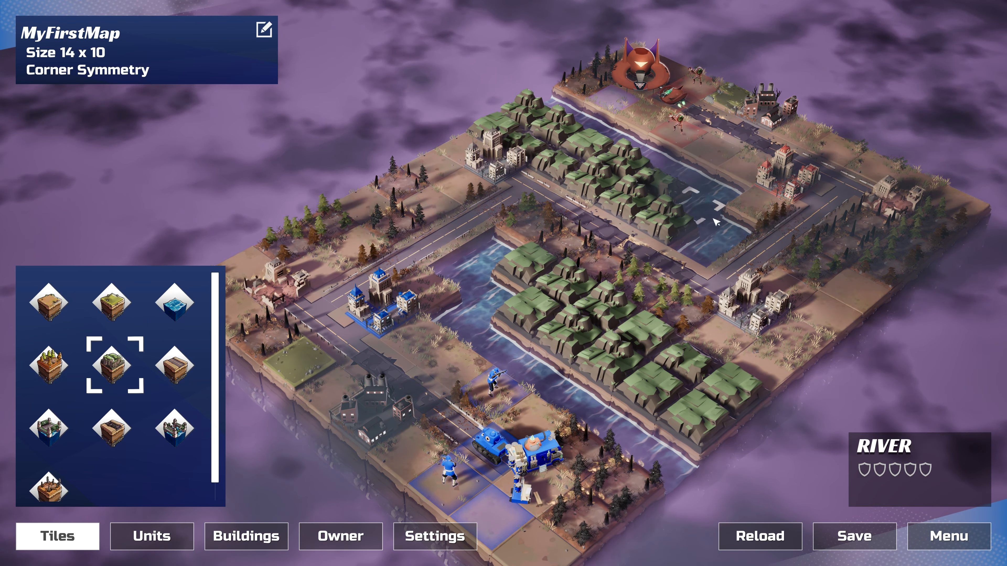
{"action": "left_click", "coordinate": [856, 537]}
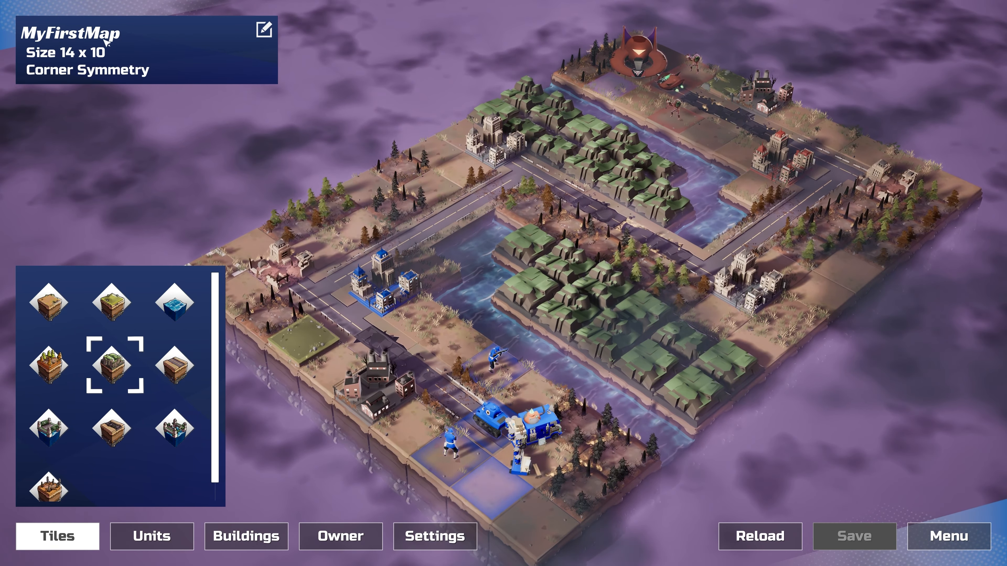
Enlarge the map by one row at the top, bottom, left and right, and apply the new map size
{"action": "left_click", "coordinate": [264, 30]}
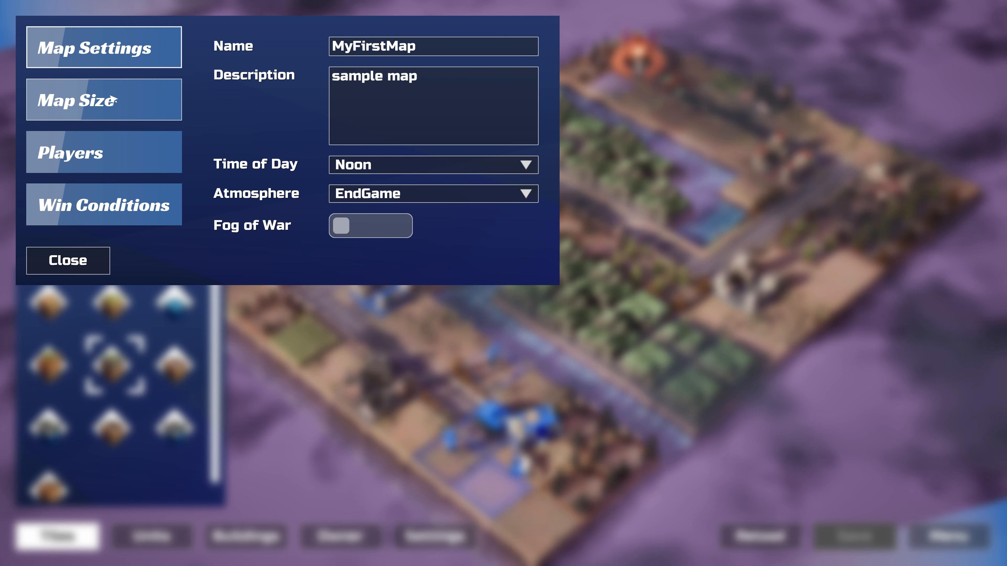
{"action": "left_click", "coordinate": [109, 101]}
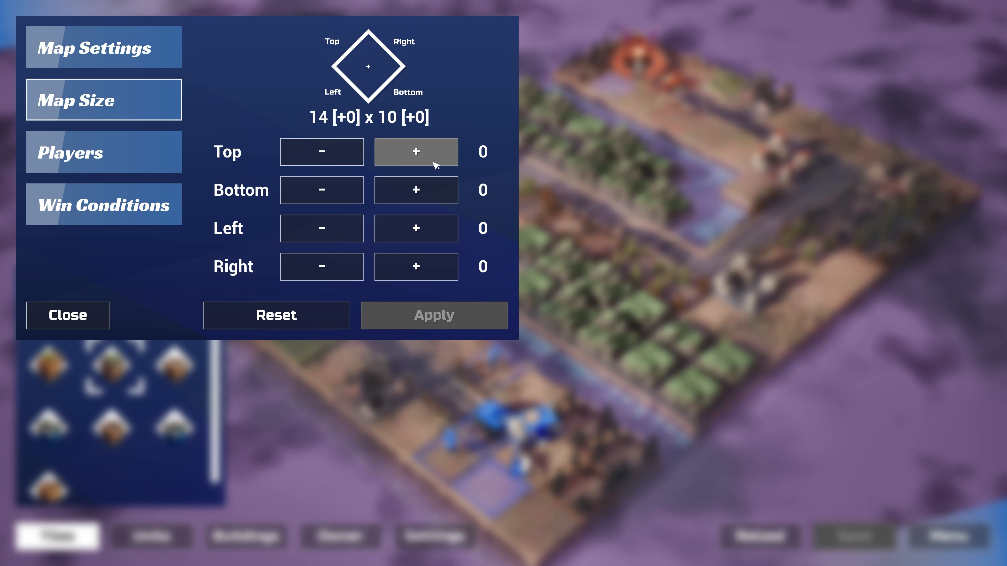
{"action": "left_click", "coordinate": [447, 149]}
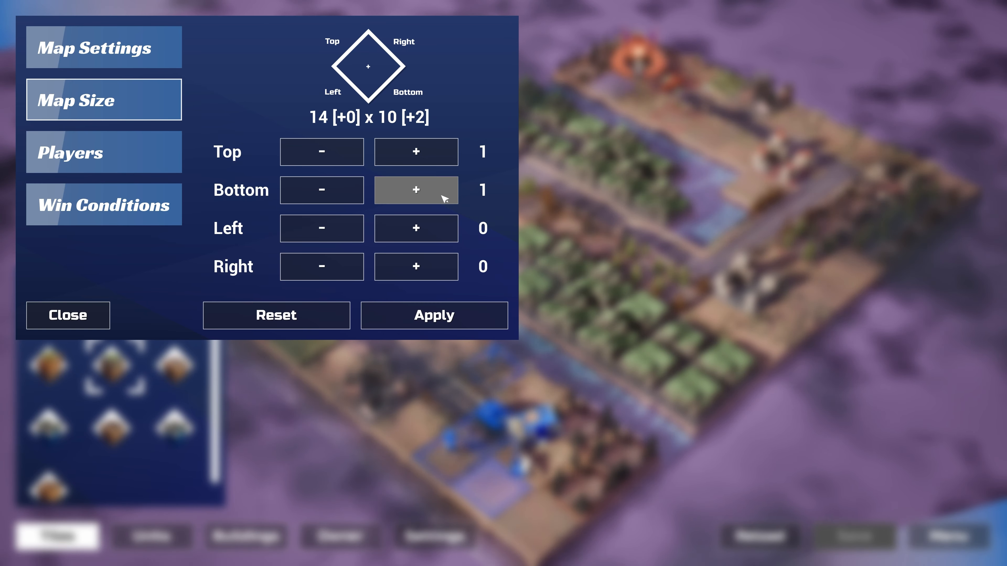
{"action": "left_click", "coordinate": [443, 232]}
{"action": "left_click", "coordinate": [434, 263]}
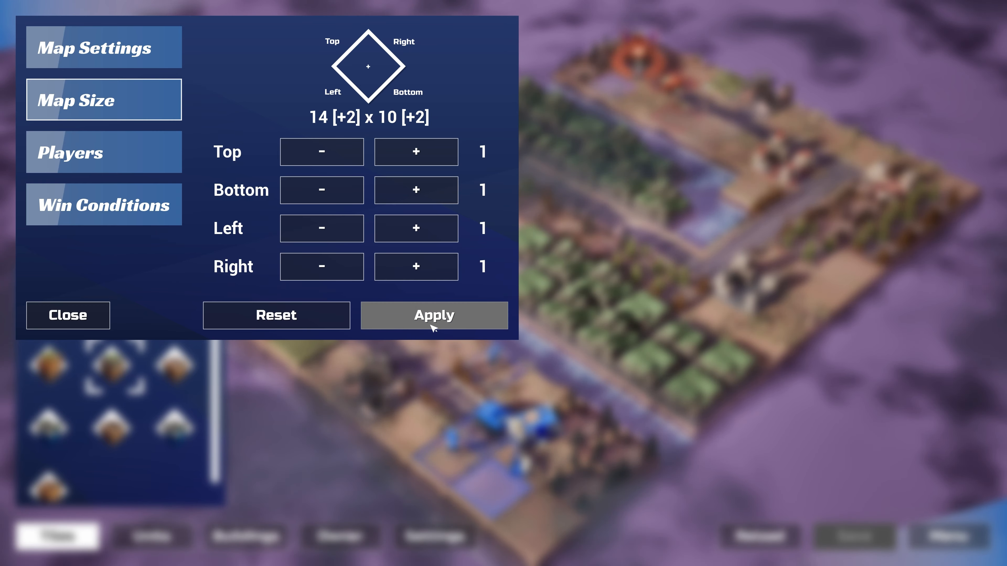
{"action": "left_click", "coordinate": [451, 317]}
{"action": "left_click", "coordinate": [65, 315]}
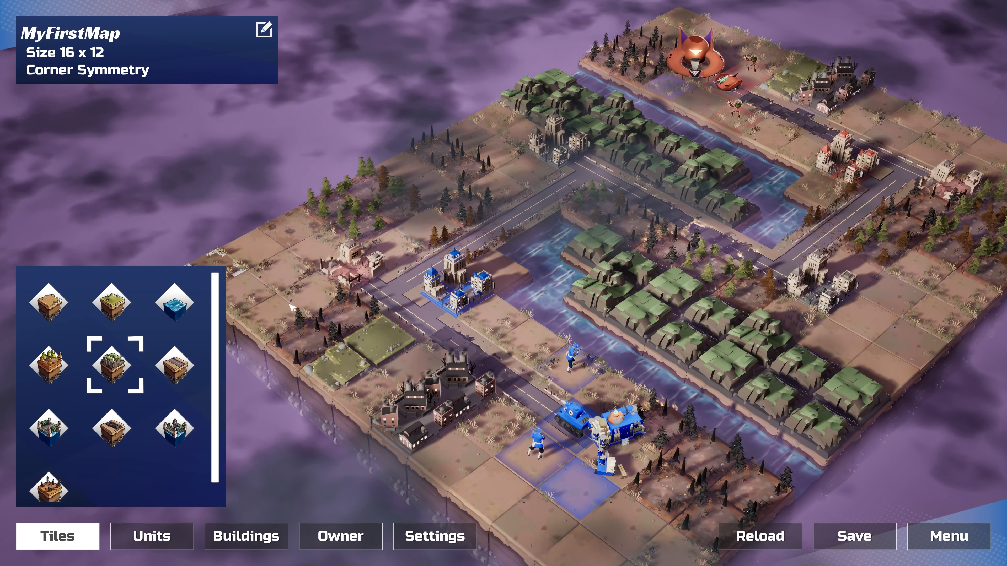
{"action": "key", "text": "w"}
{"action": "key", "text": "d"}
{"action": "key", "text": "s"}
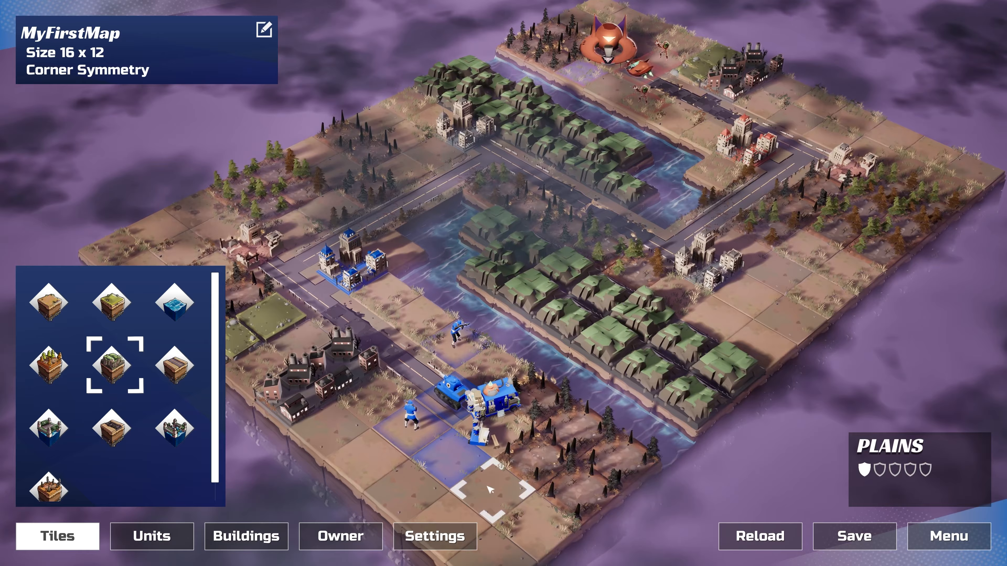
{"action": "key", "text": "a"}
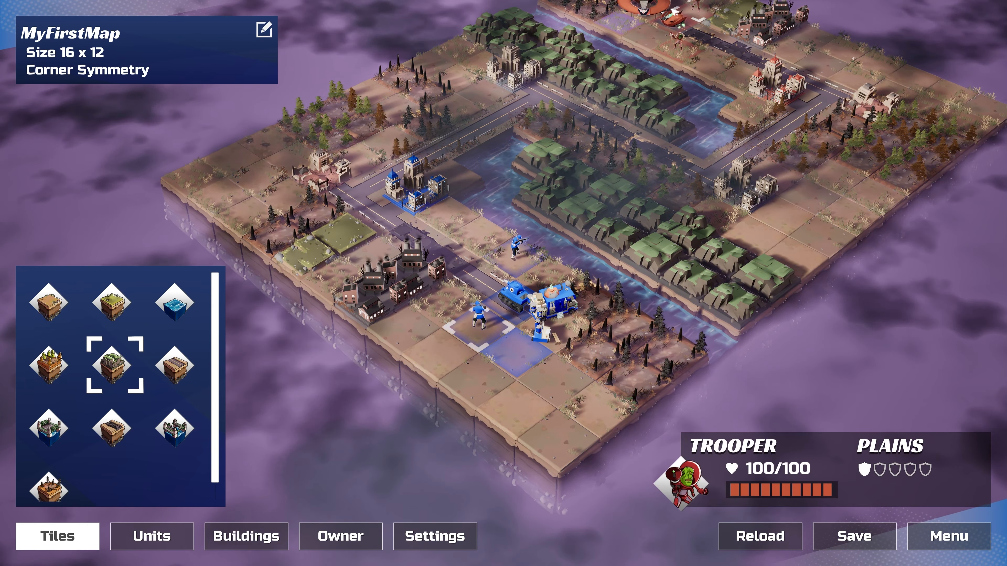
{"action": "key", "text": "w"}
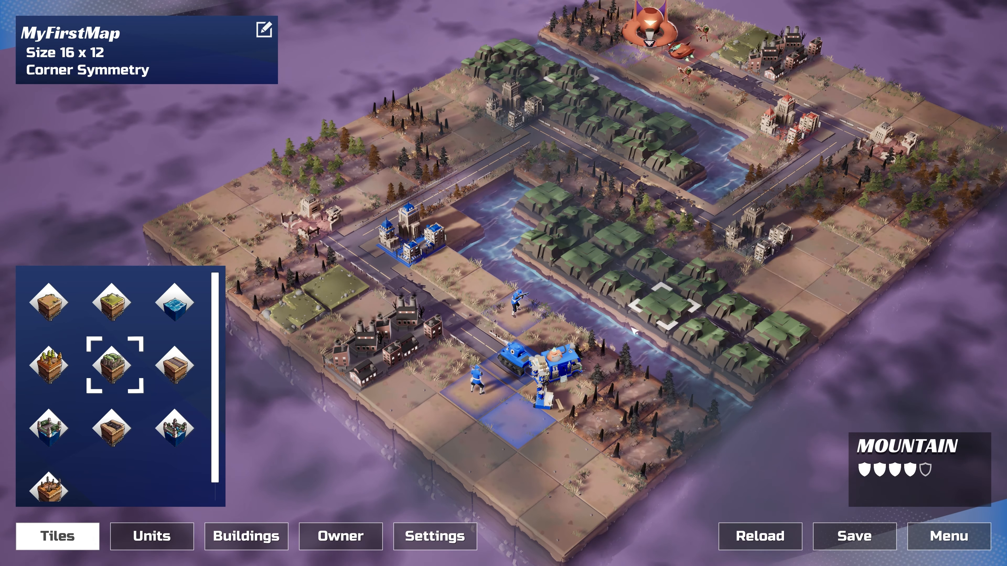
Set up unit placement for Player 1 and turn off Corner Symmetry
{"action": "key", "text": "w"}
{"action": "key", "text": "s"}
{"action": "key", "text": "d"}
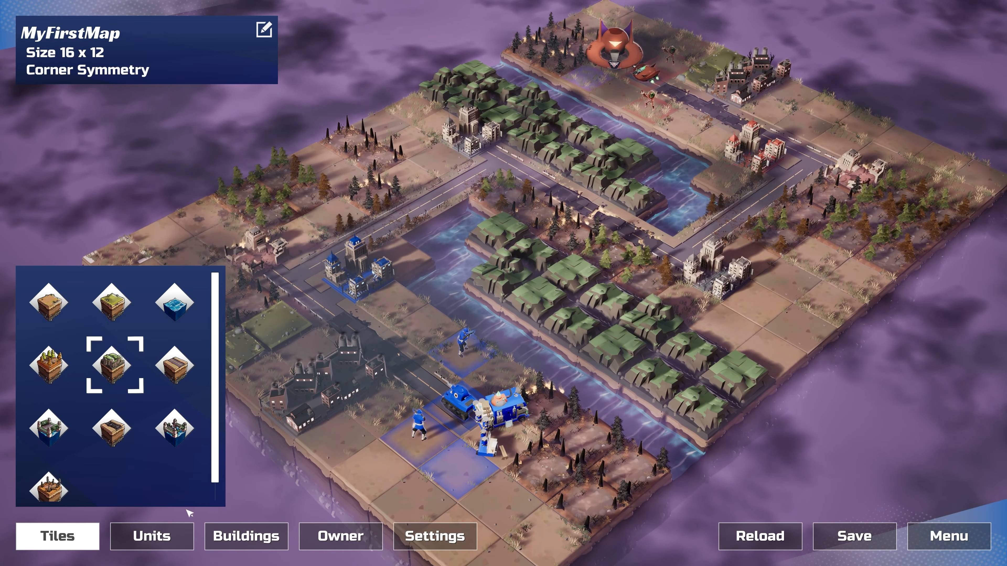
{"action": "left_click", "coordinate": [152, 537]}
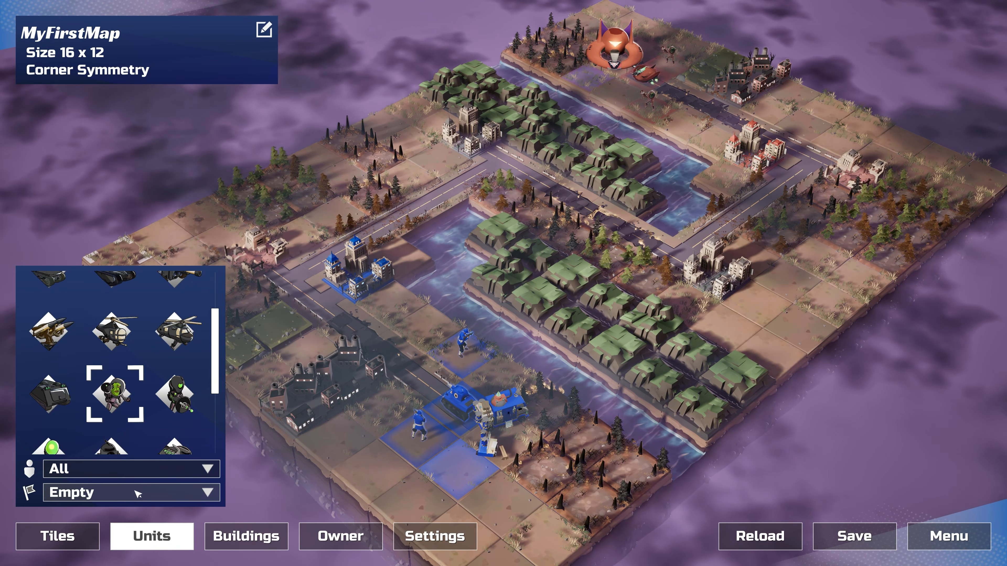
{"action": "left_click_drag", "start_coordinate": [396, 384], "coordinate": [459, 364]}
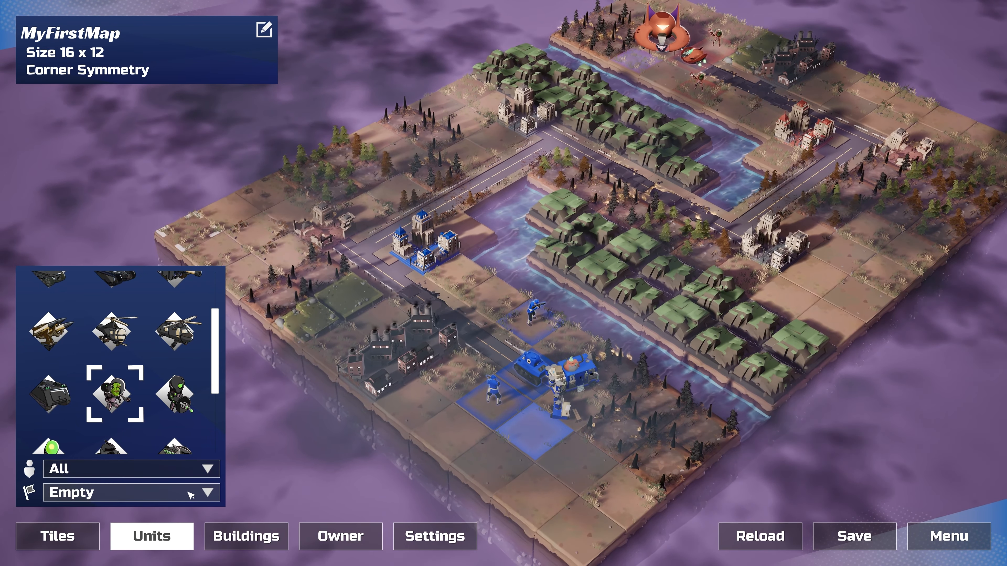
{"action": "left_click", "coordinate": [157, 493]}
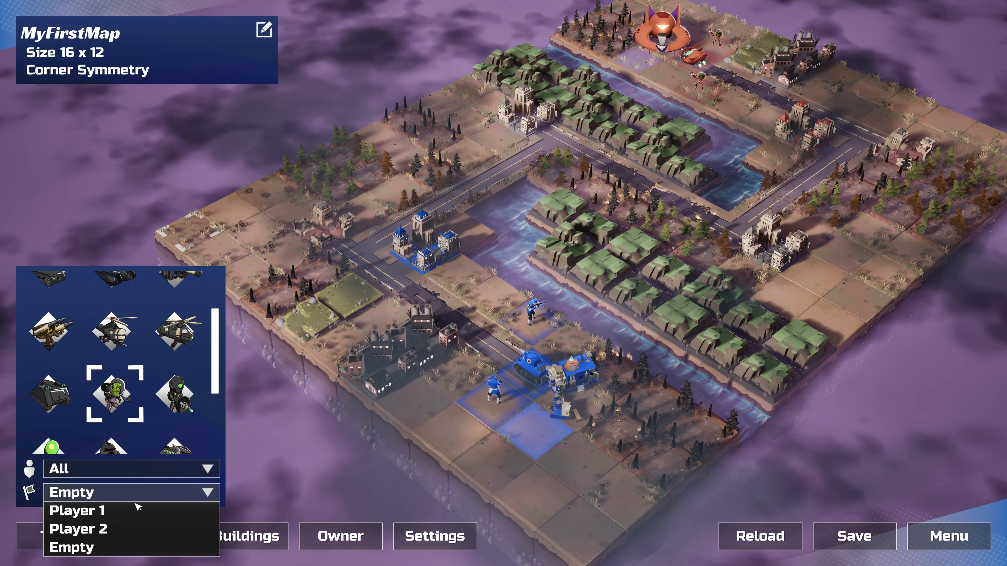
{"action": "left_click", "coordinate": [139, 511]}
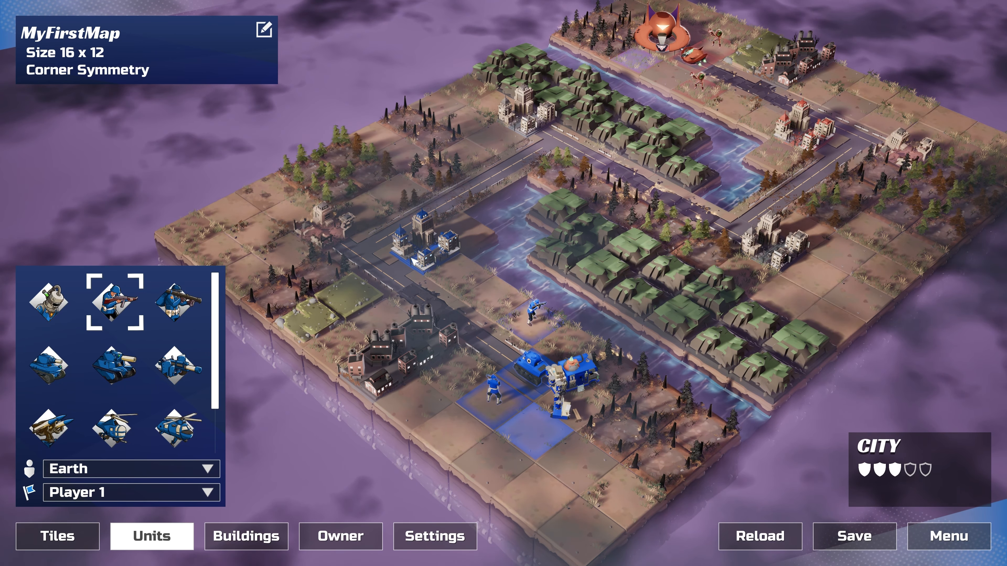
{"action": "key", "text": "m"}
{"action": "key", "text": "m"}
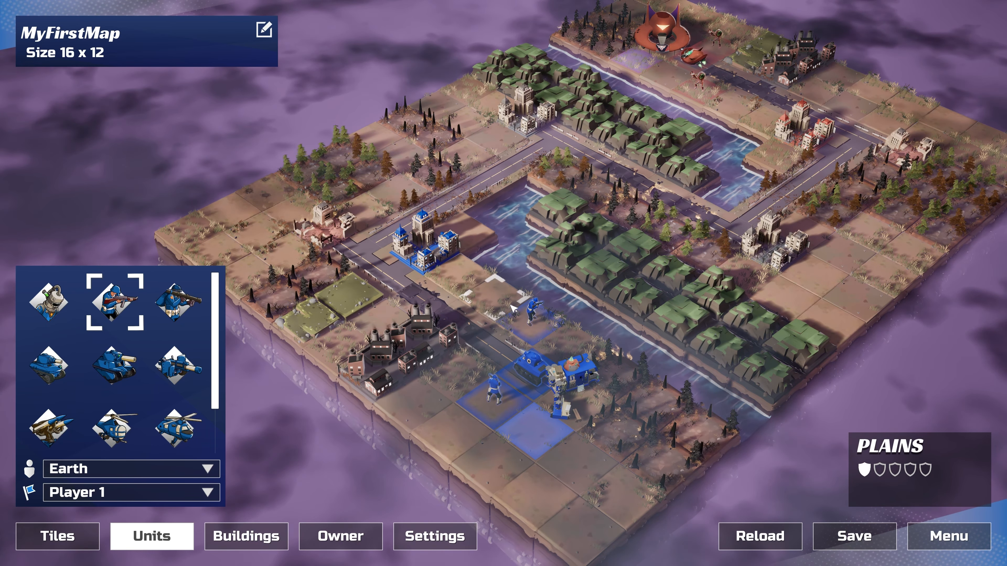
Filter the units to Mars and place a Player 1 Trooper on the plains tile beside the blue infantry near the river
{"action": "left_click", "coordinate": [113, 470]}
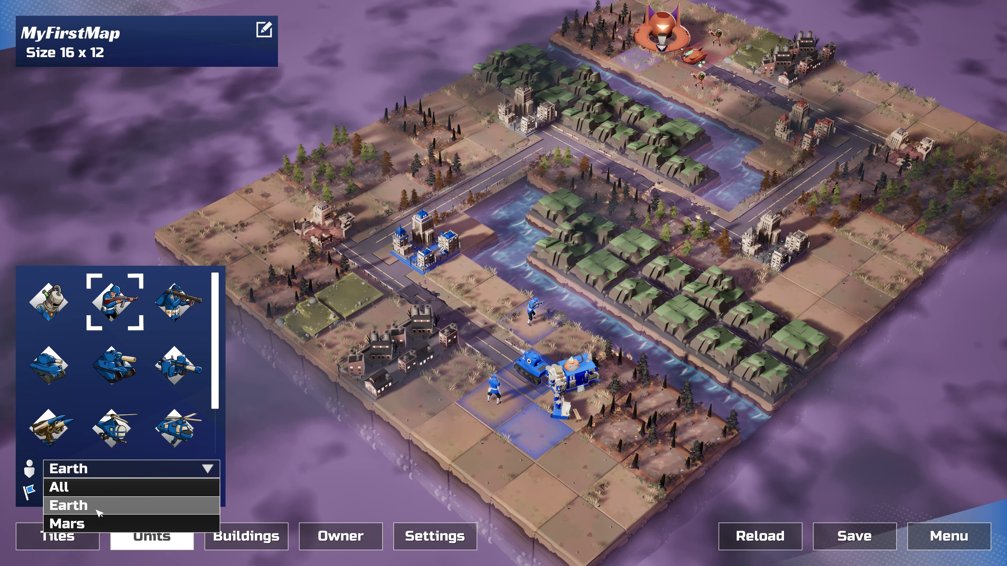
{"action": "left_click", "coordinate": [88, 524]}
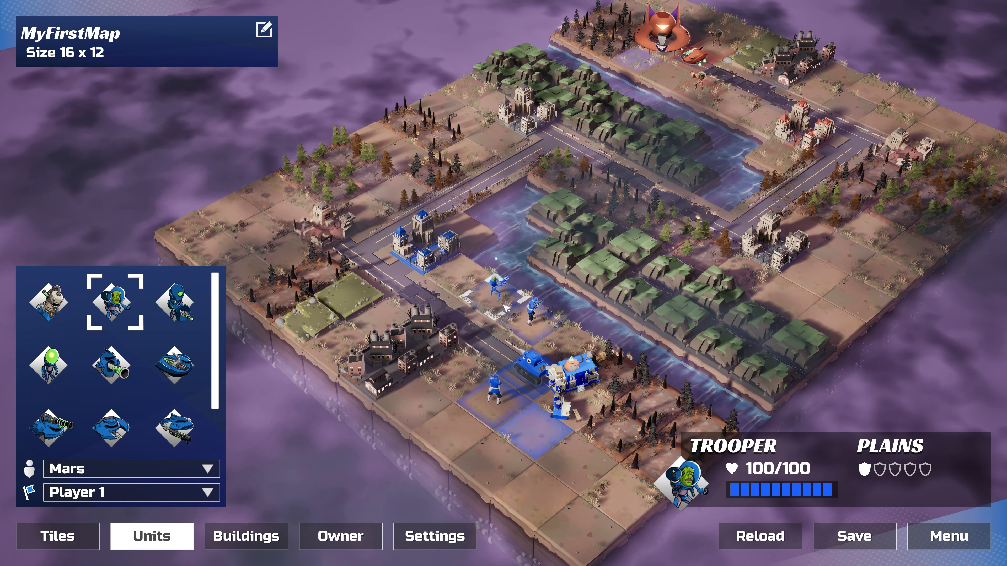
{"action": "key", "text": "w"}
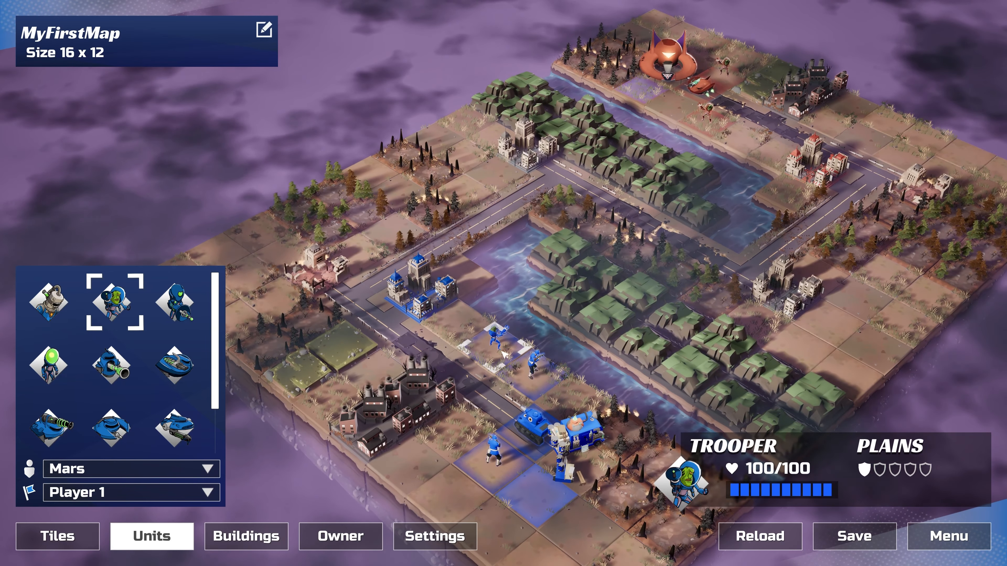
{"action": "key", "text": "s"}
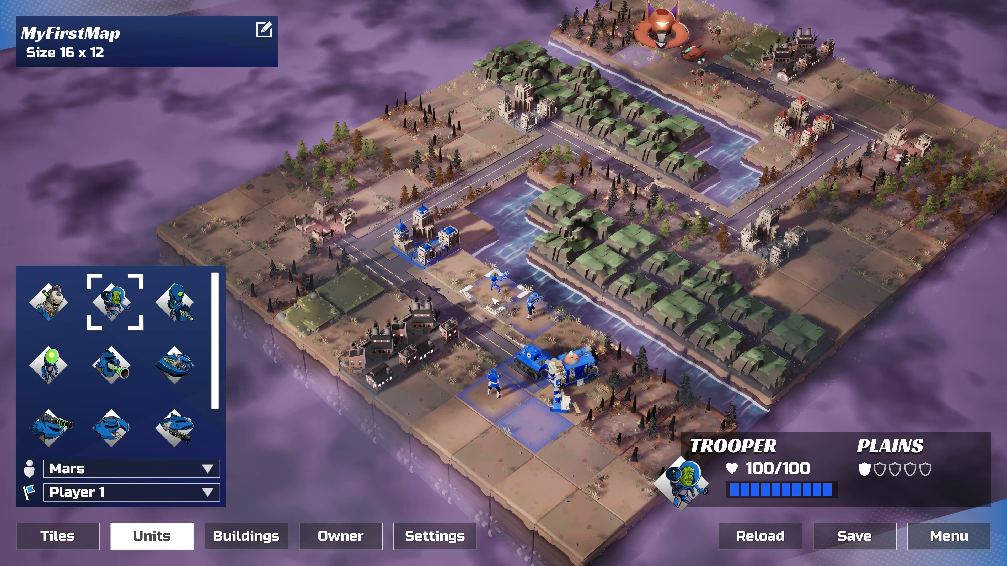
{"action": "key", "text": "w"}
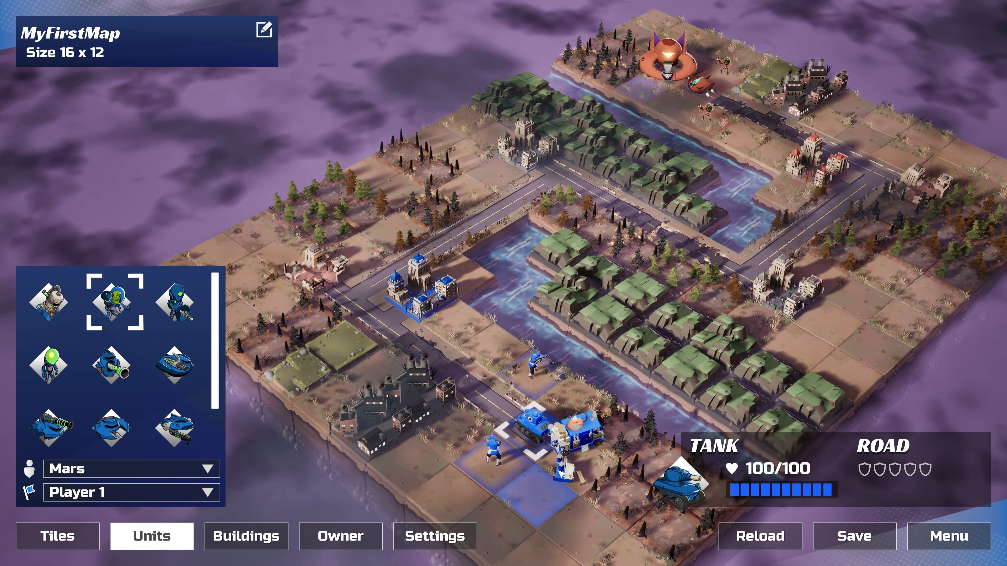
Return the unit list to Player 1's Earth units and save the map
{"action": "key", "text": "s"}
{"action": "left_click", "coordinate": [833, 529]}
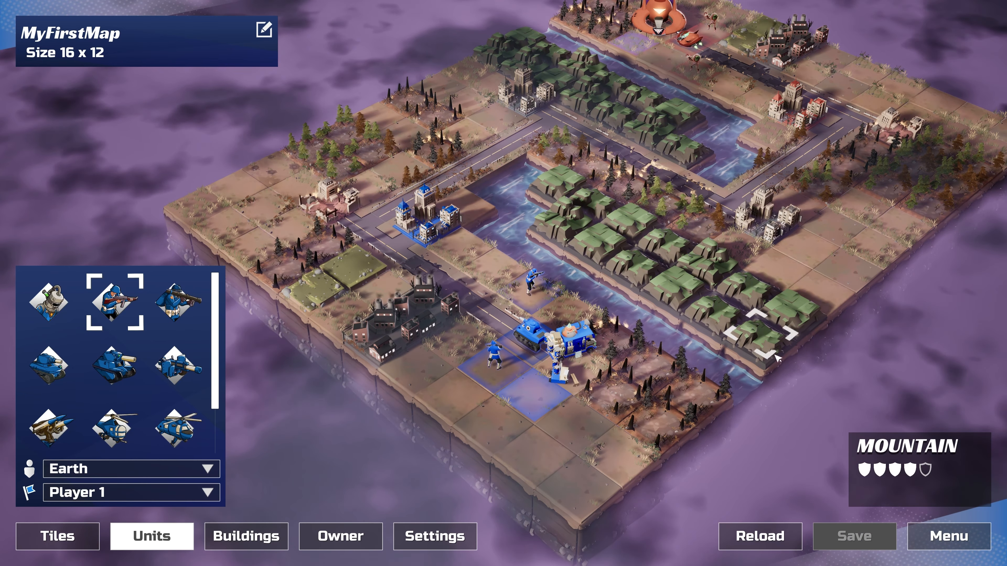
{"action": "key", "text": "s"}
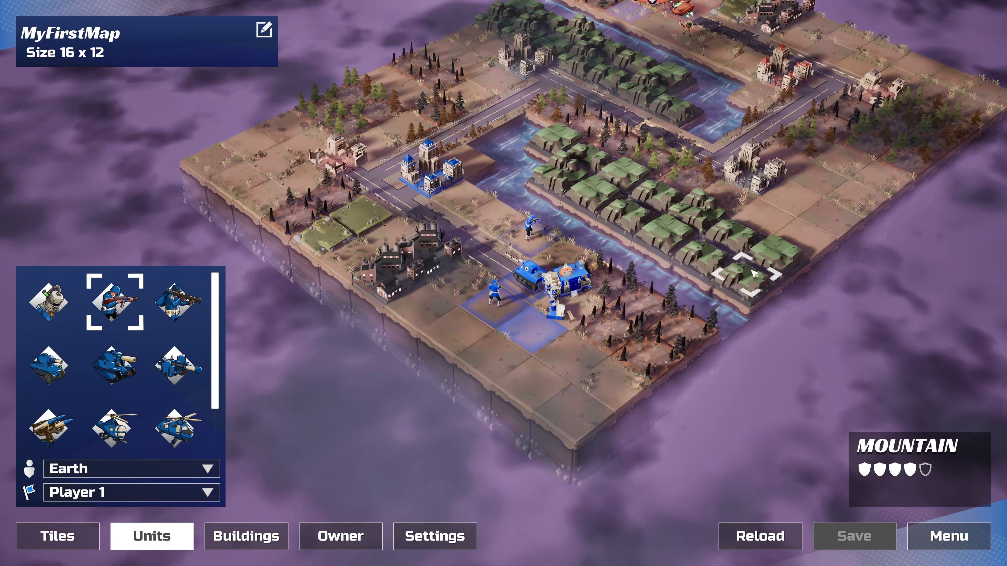
{"action": "key", "text": "w"}
{"action": "key", "text": "w"}
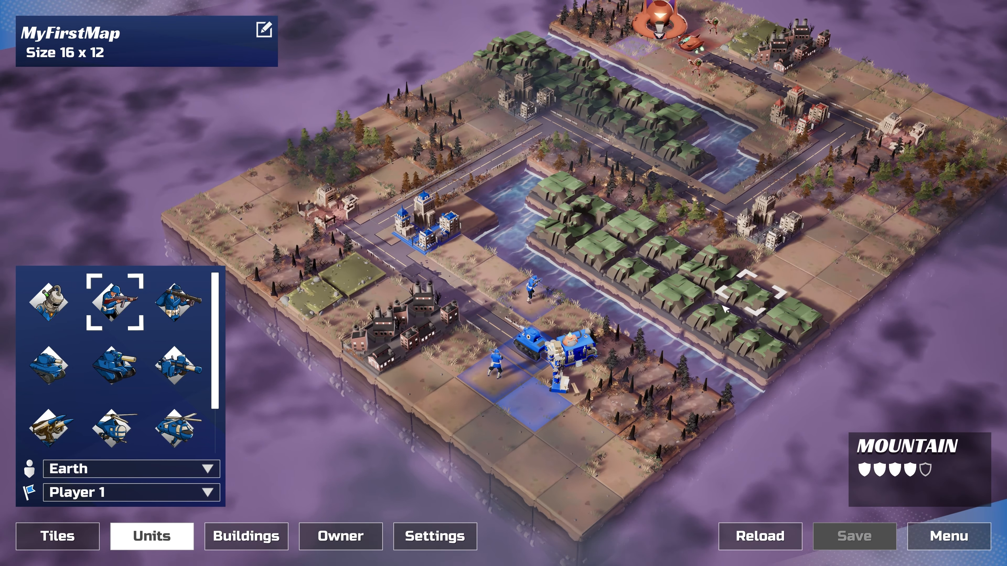